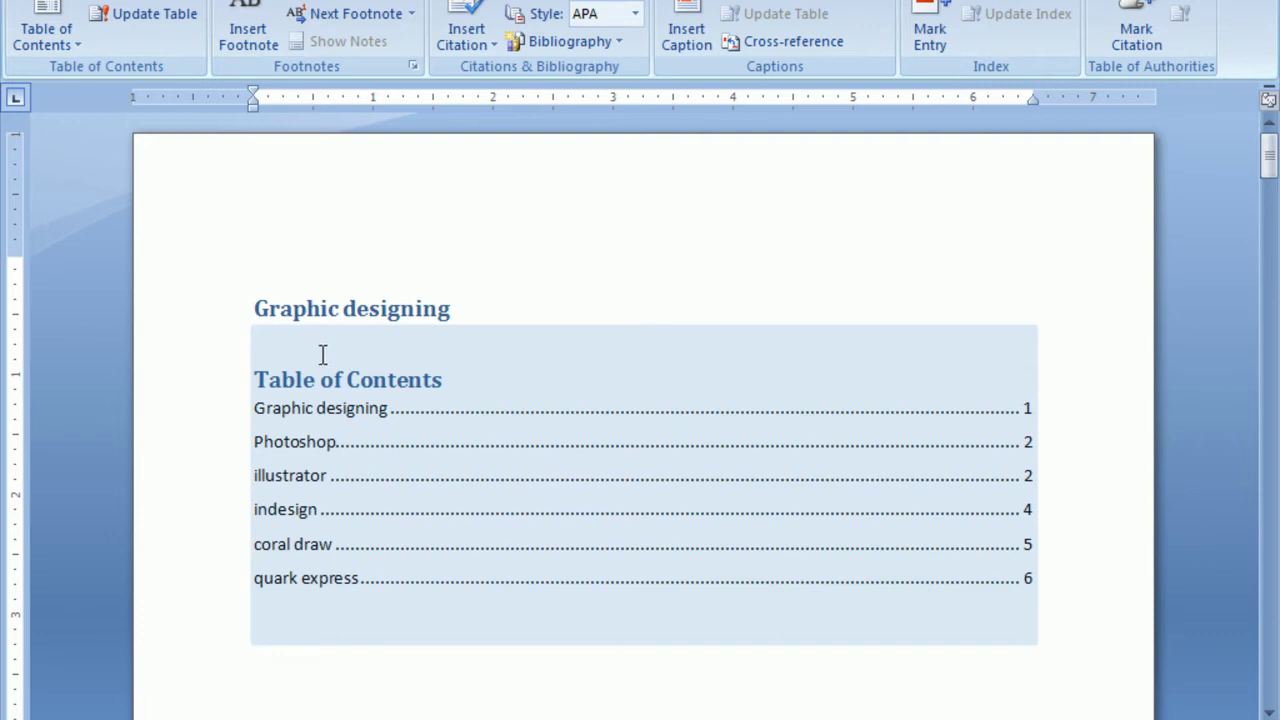
Select and delete all document content, then start typing the =rand() formula.
{"action": "key", "text": "ctrl+Home"}
{"action": "key", "text": "ctrl+a"}
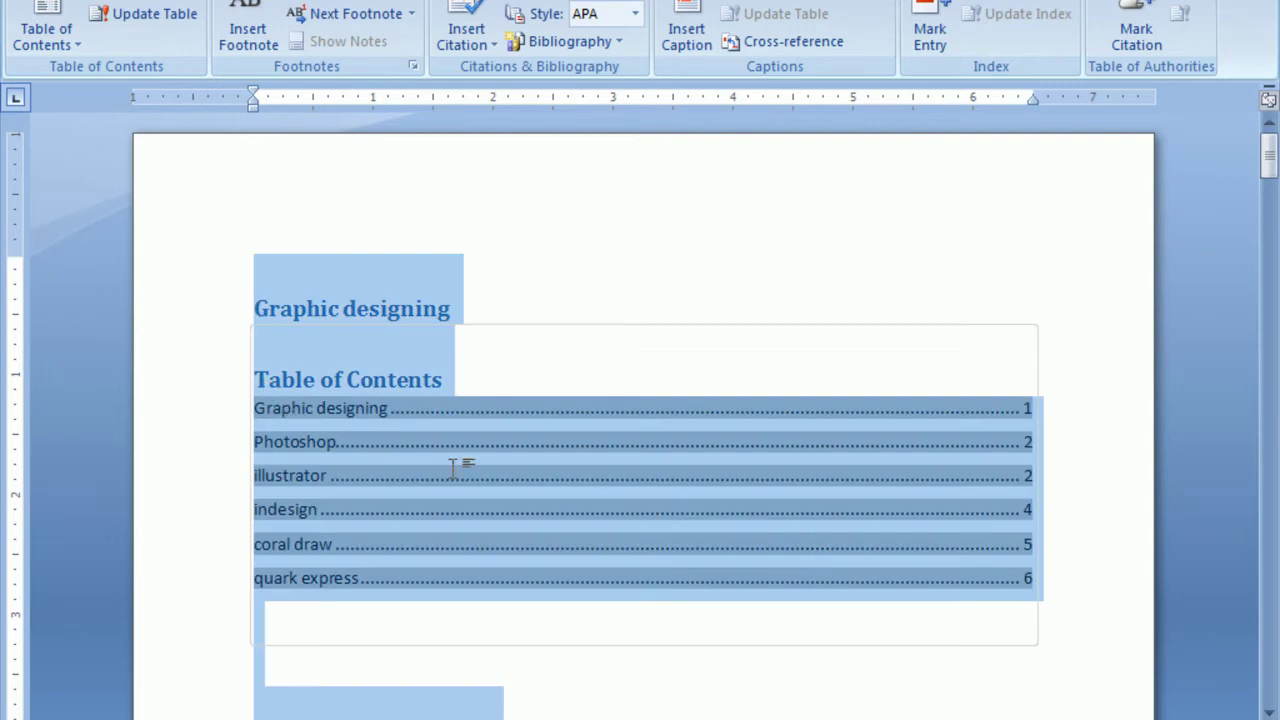
{"action": "key", "text": "Delete"}
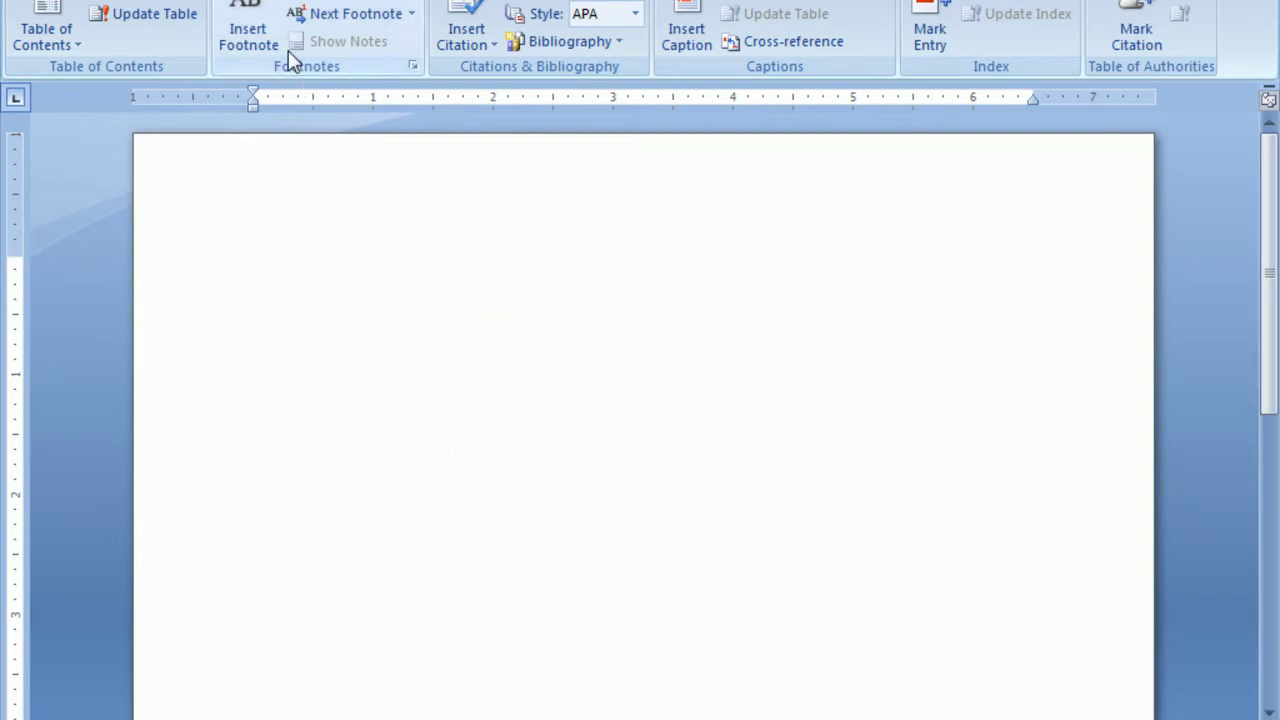
{"action": "type", "text": "==rand("}
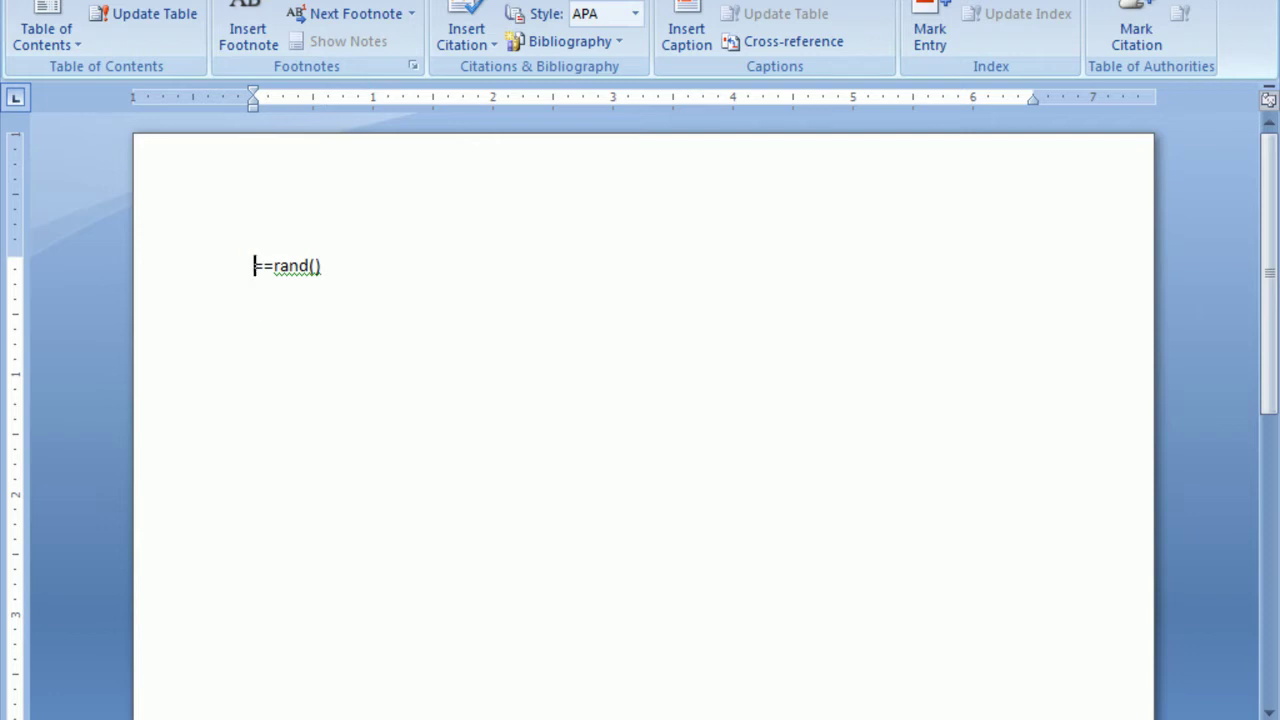
Correct the =rand() formula and expand it into three sample paragraphs.
{"action": "key", "text": "Delete"}
{"action": "key", "text": "Return"}
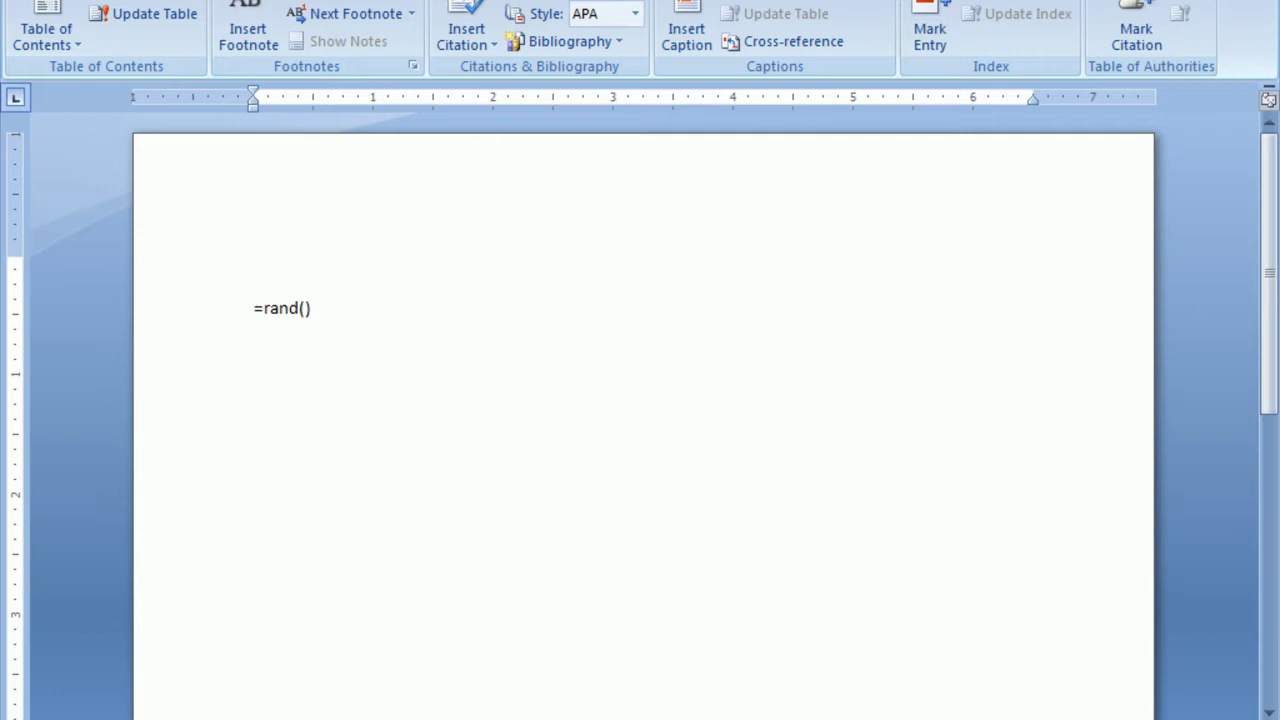
{"action": "key", "text": "Right"}
{"action": "key", "text": "Right"}
{"action": "key", "text": "Return"}
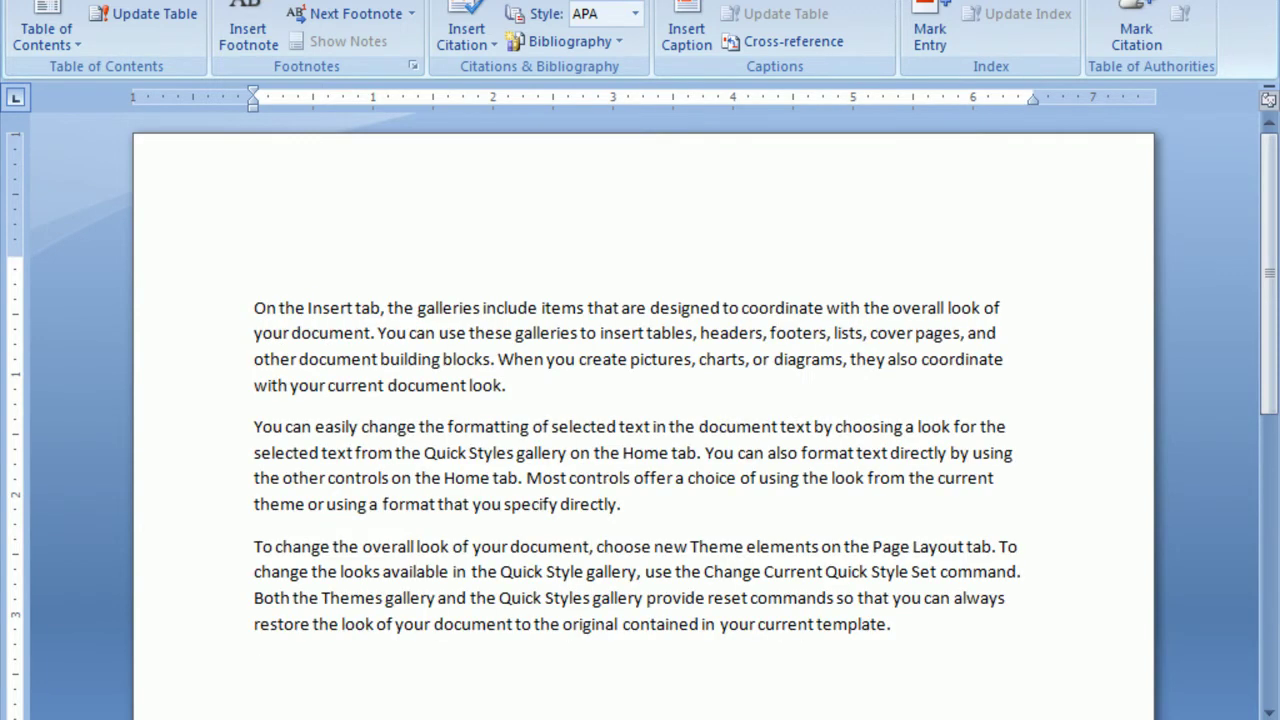
Paste a duplicate of the three sample paragraphs after the last one.
{"action": "left_click_drag", "start_coordinate": [248, 304], "coordinate": [966, 622]}
{"action": "key", "text": "ctrl+c"}
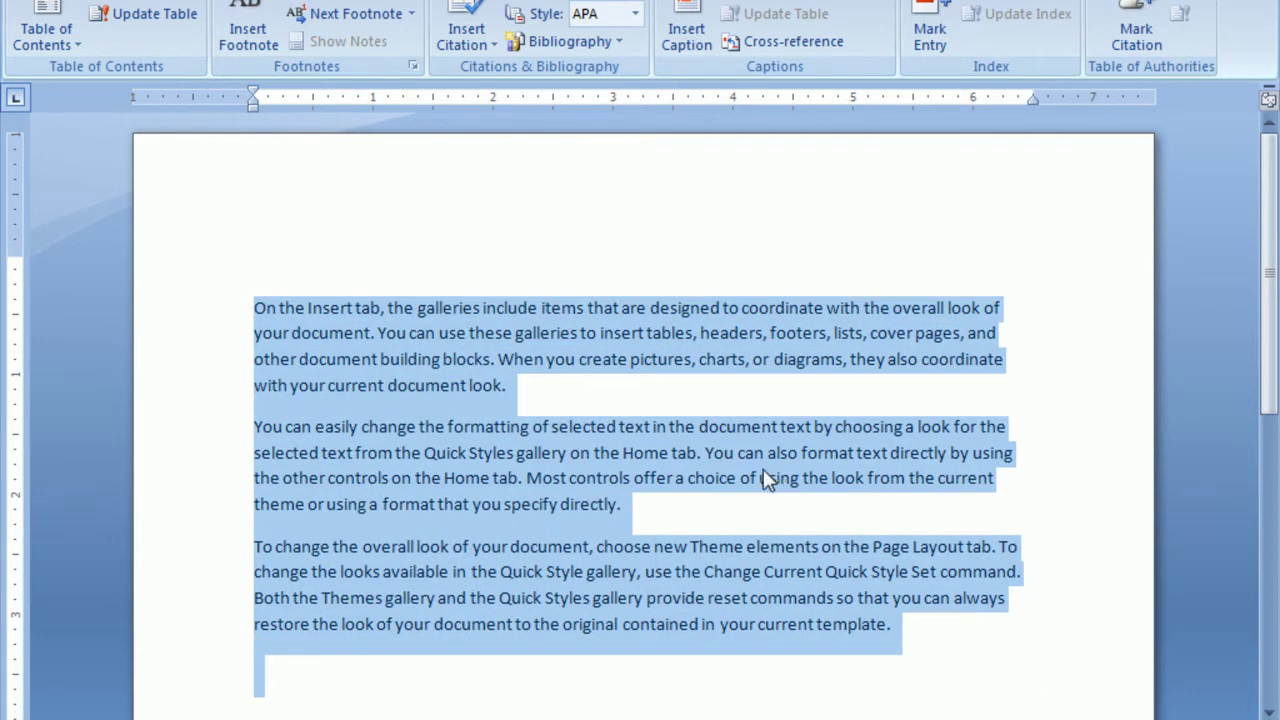
{"action": "scroll", "coordinate": [766, 480], "scroll_direction": "down", "scroll_amount": 2}
{"action": "left_click", "coordinate": [904, 508]}
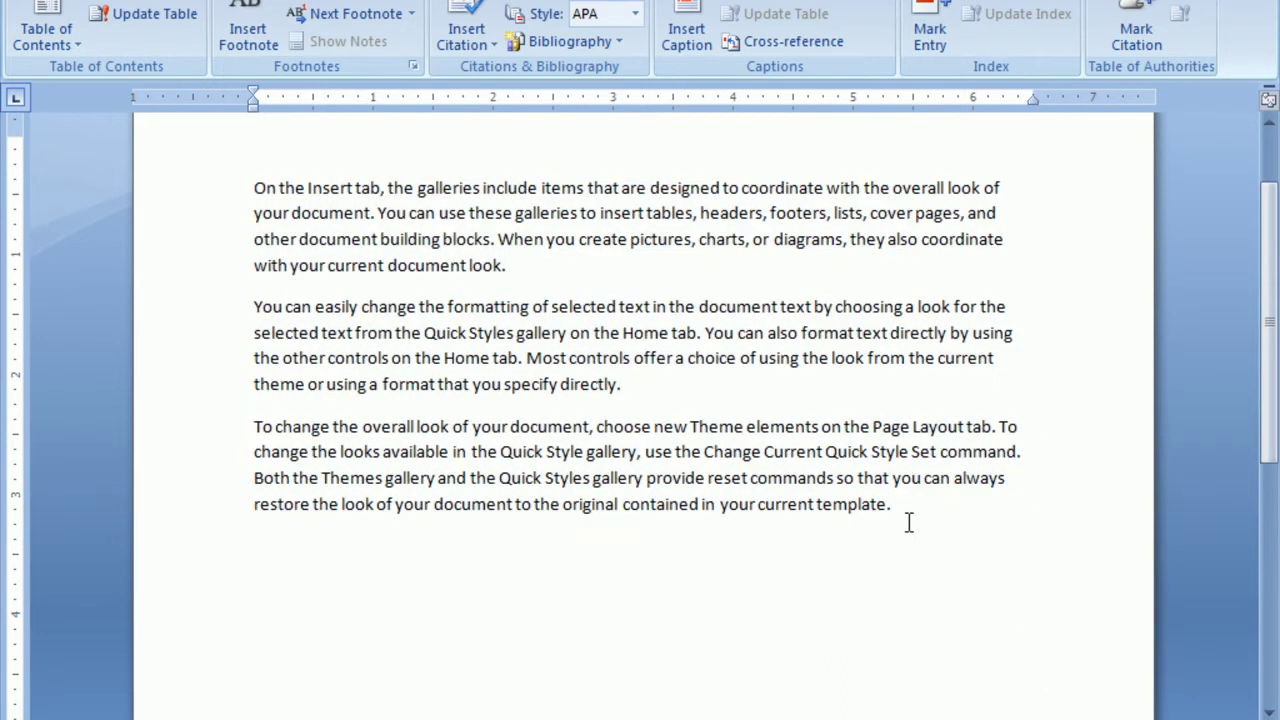
{"action": "key", "text": "ctrl+v"}
{"action": "scroll", "coordinate": [820, 486], "scroll_direction": "down", "scroll_amount": 3}
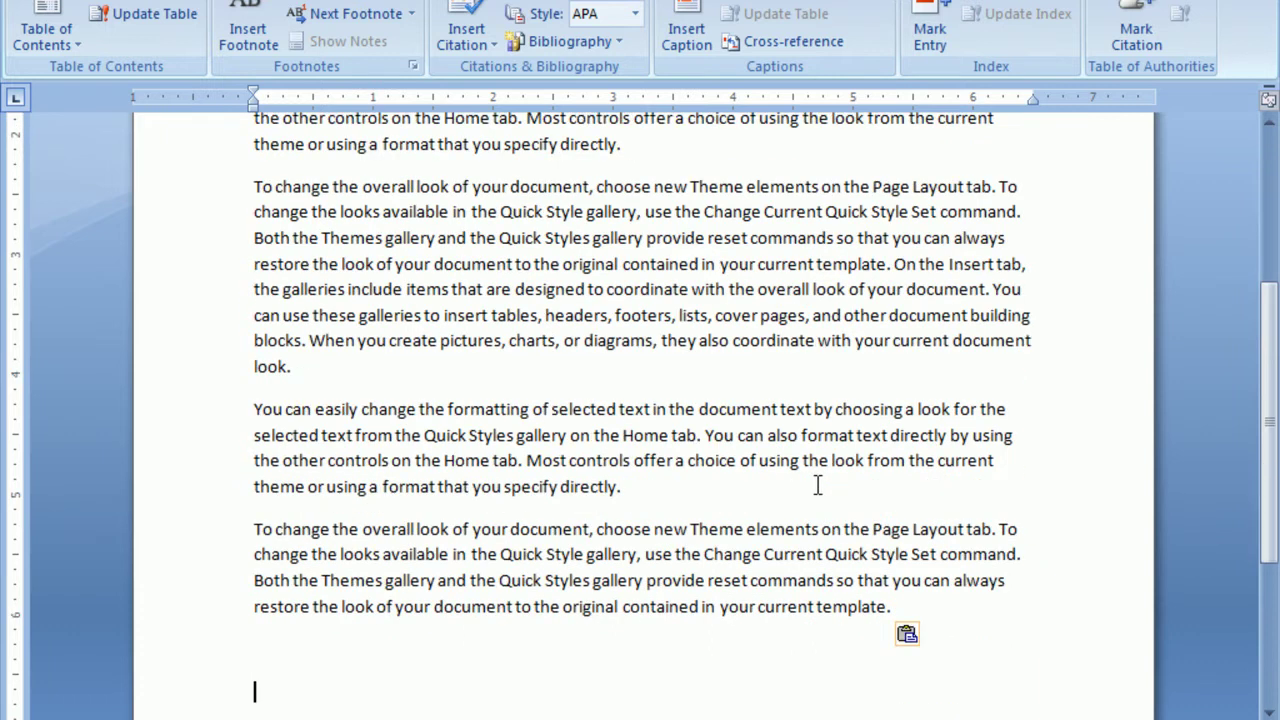
{"action": "scroll", "coordinate": [508, 583], "scroll_direction": "up", "scroll_amount": 2}
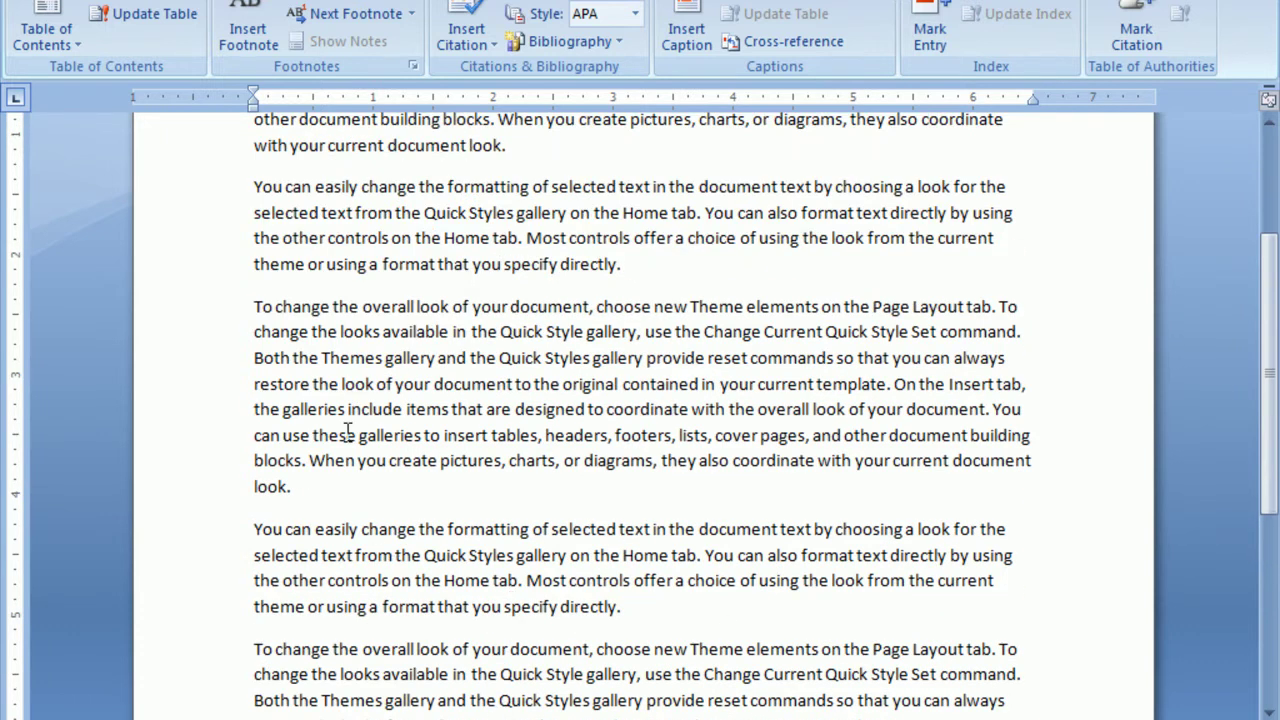
{"action": "scroll", "coordinate": [347, 430], "scroll_direction": "up", "scroll_amount": 3}
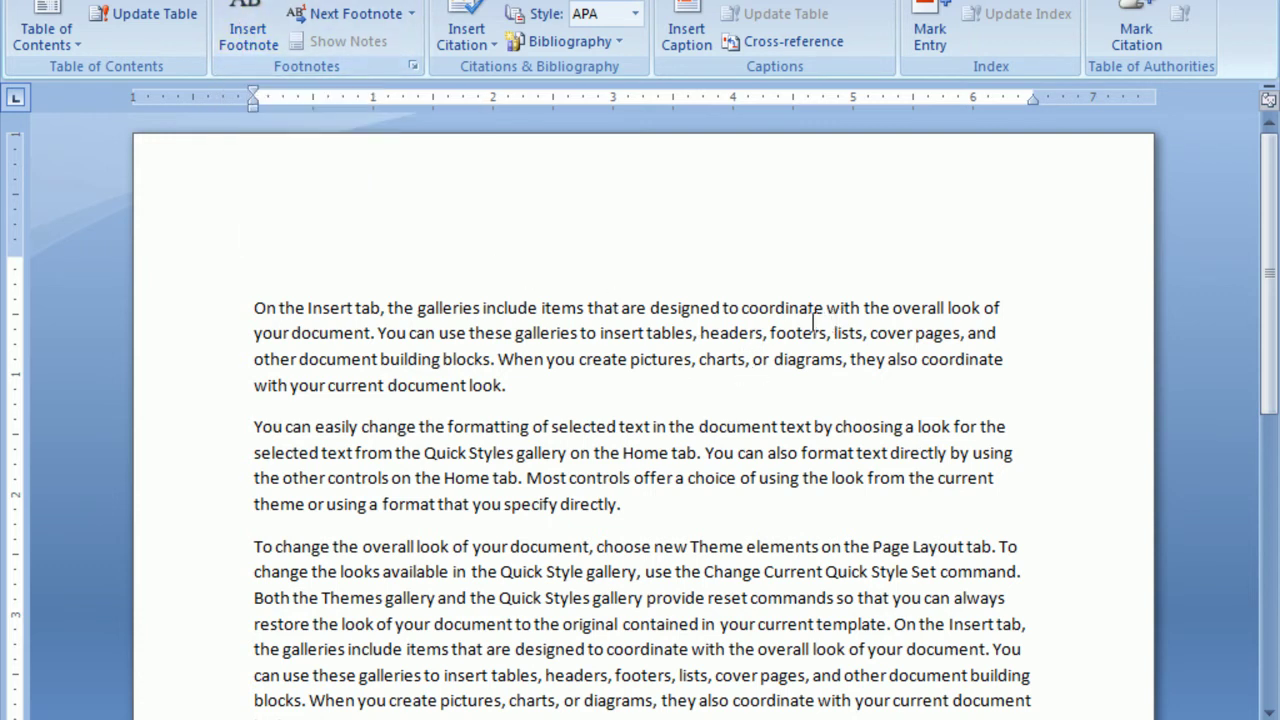
Add footnote 1 reading 'Images' to the word 'coordinate'.
{"action": "left_click_drag", "start_coordinate": [741, 307], "coordinate": [826, 314]}
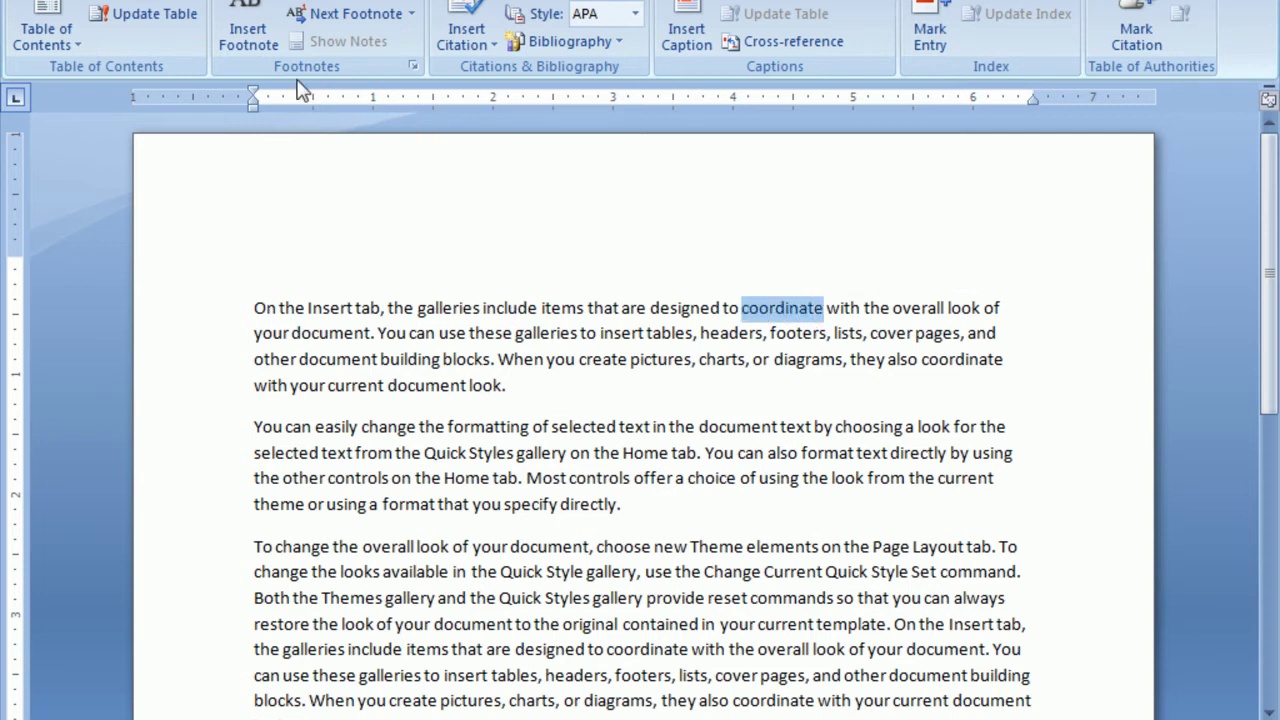
{"action": "left_click", "coordinate": [248, 36]}
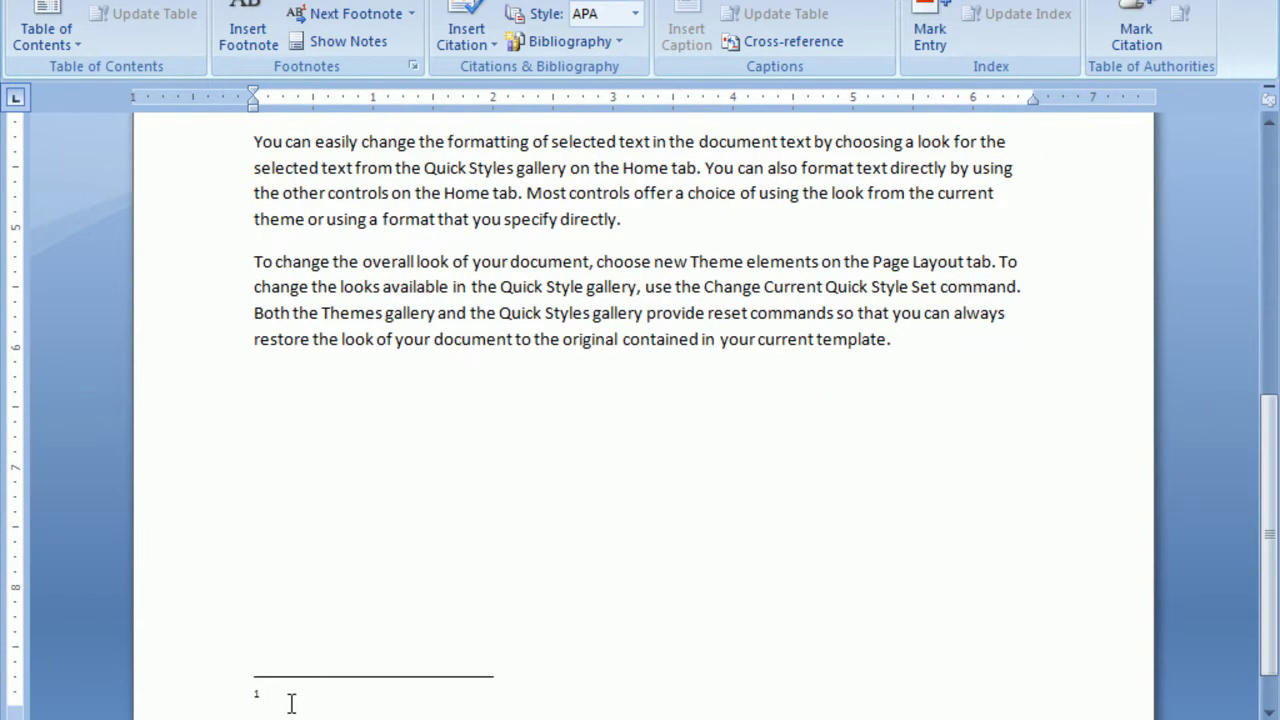
{"action": "type", "text": "ima"}
{"action": "scroll", "coordinate": [797, 555], "scroll_direction": "up", "scroll_amount": 6}
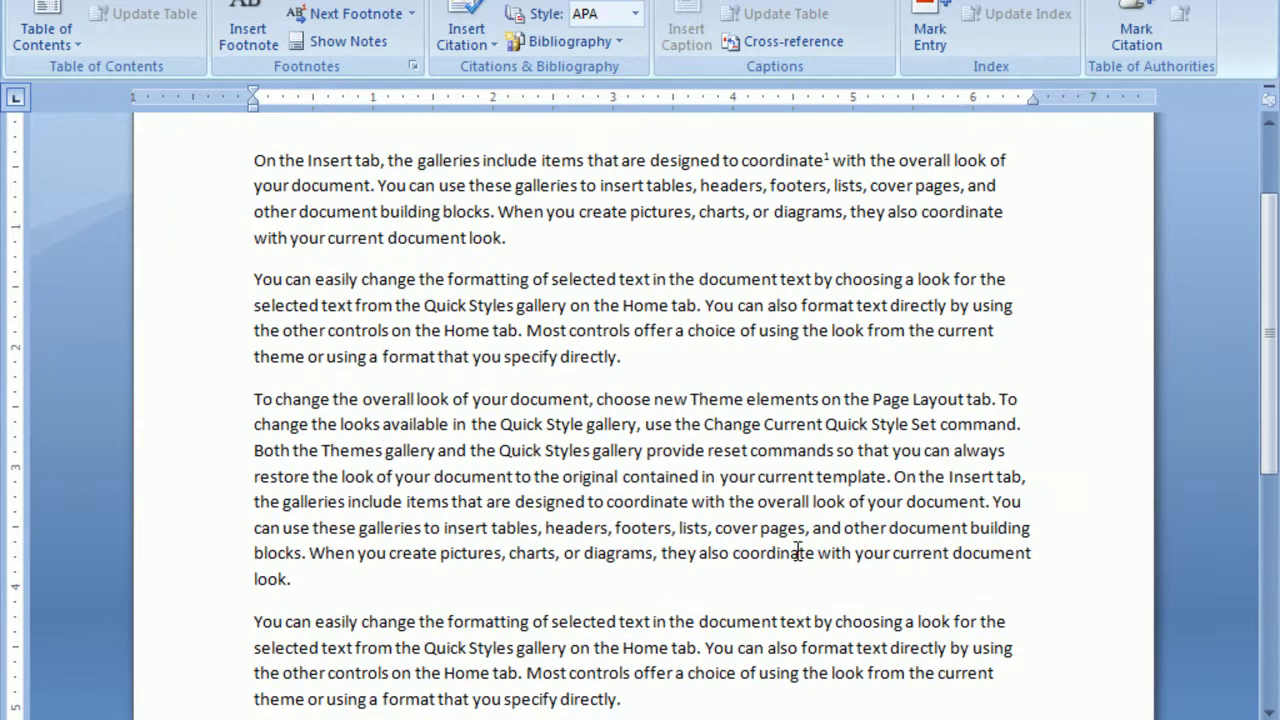
{"action": "scroll", "coordinate": [816, 310], "scroll_direction": "up", "scroll_amount": 3}
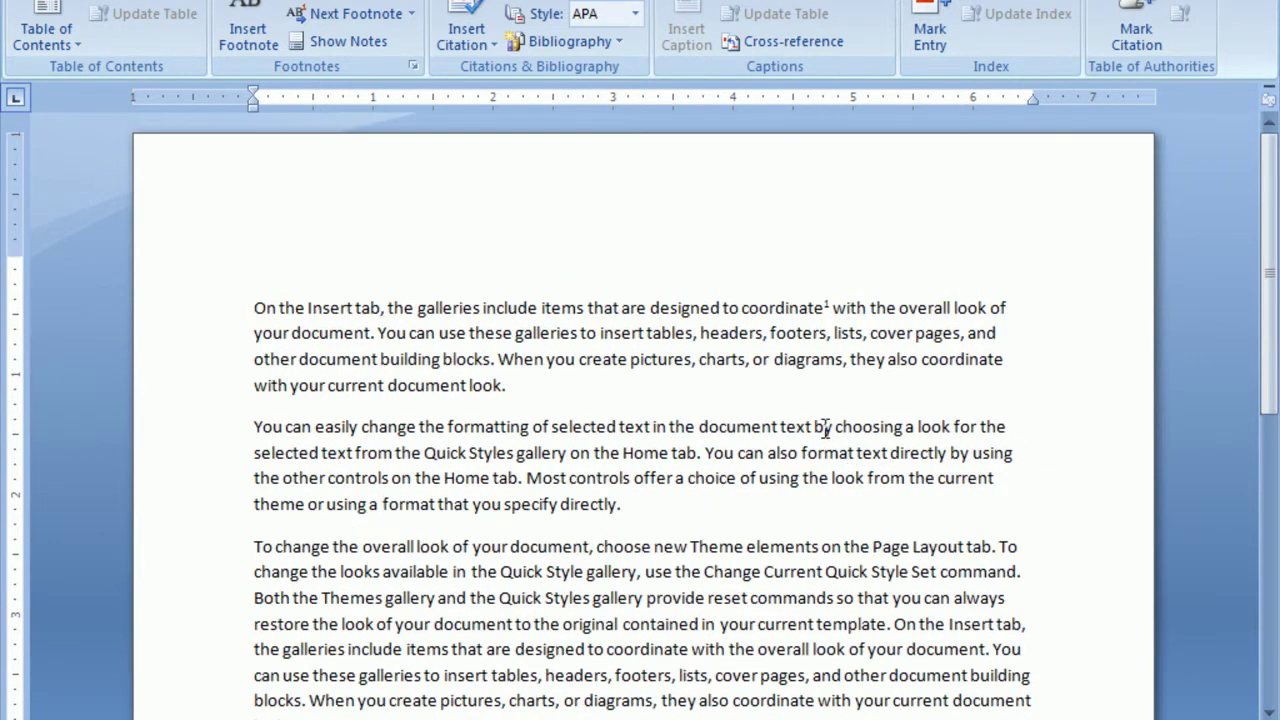
Add a second footnote reading 'ghgjgj' to the words 'by choosing'.
{"action": "left_click_drag", "start_coordinate": [814, 427], "coordinate": [904, 427]}
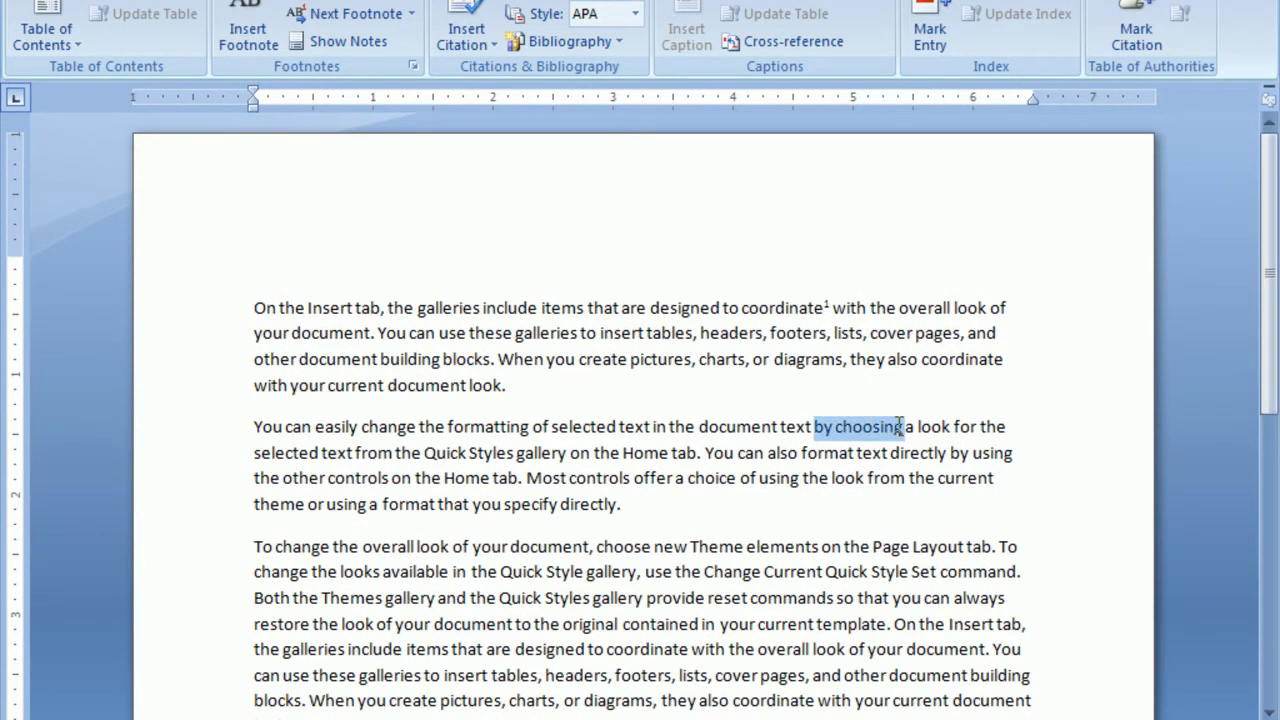
{"action": "left_click", "coordinate": [248, 35]}
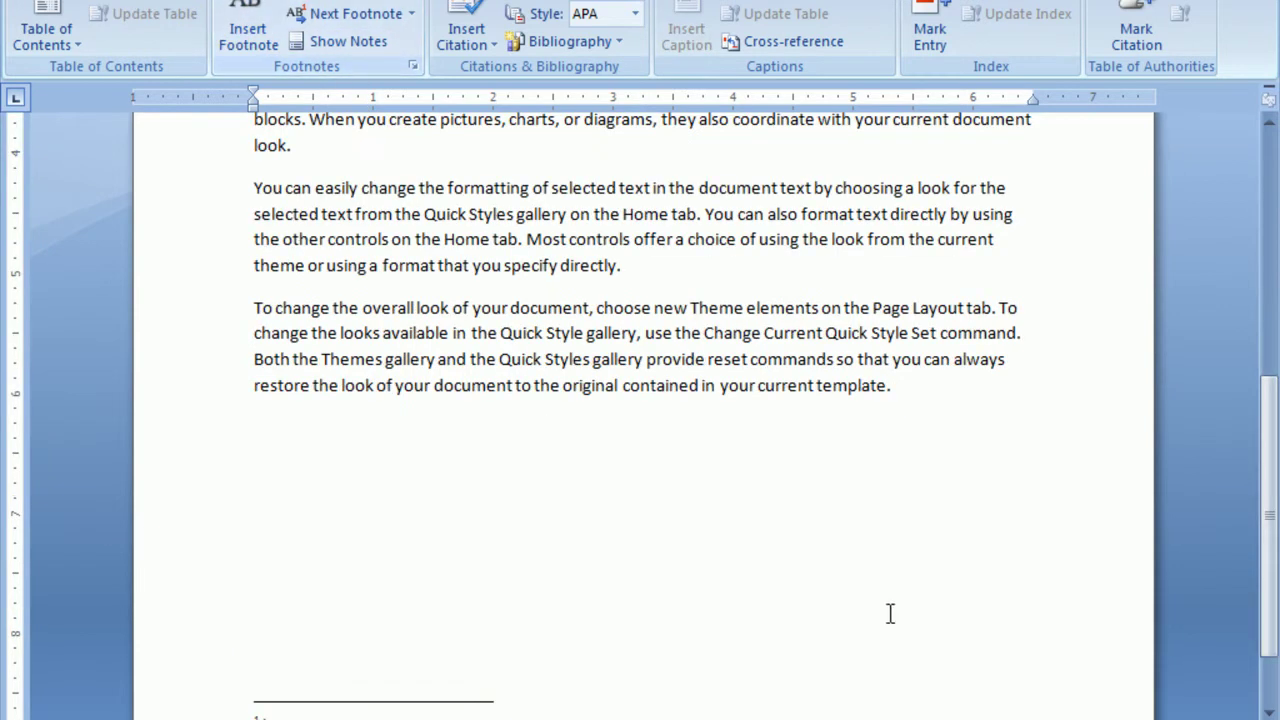
{"action": "type", "text": "ghgjgj"}
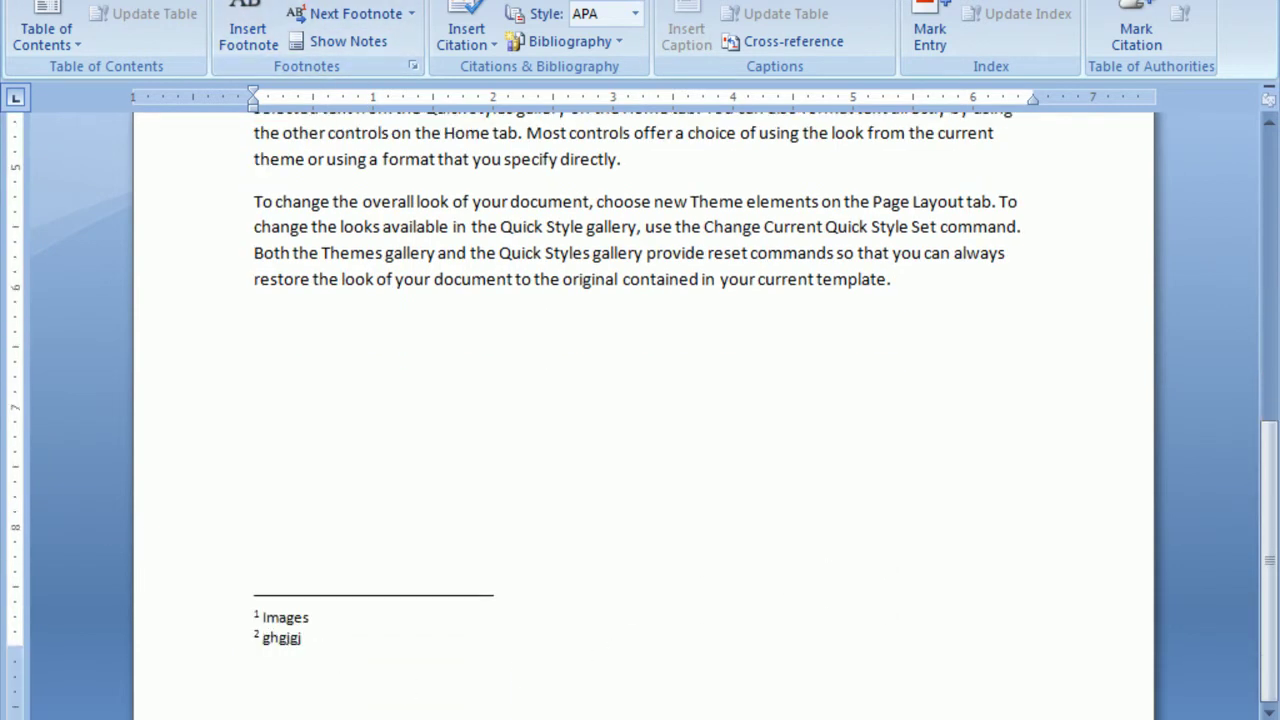
{"action": "scroll", "coordinate": [830, 500], "scroll_direction": "up", "scroll_amount": 3}
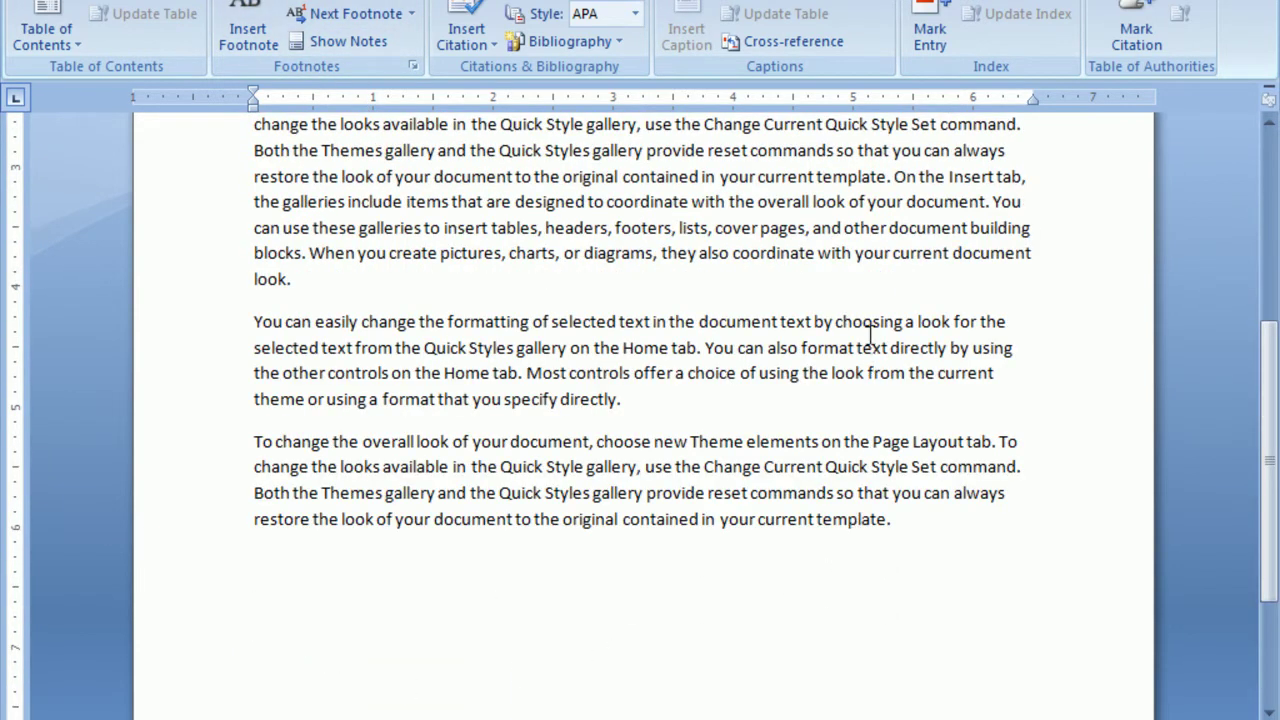
Add footnote 3 reading 'Highj' at 'on the', just before 'Page Layout tab'.
{"action": "left_click_drag", "start_coordinate": [822, 441], "coordinate": [878, 441]}
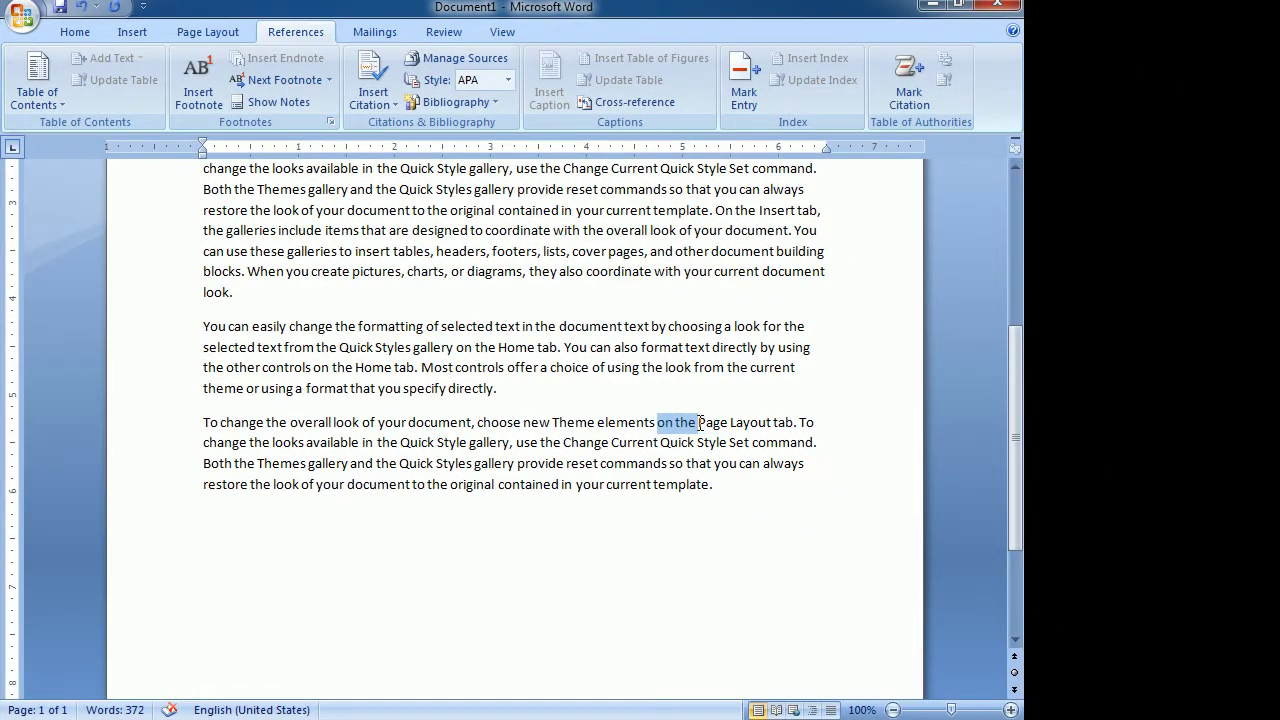
{"action": "left_click", "coordinate": [199, 90]}
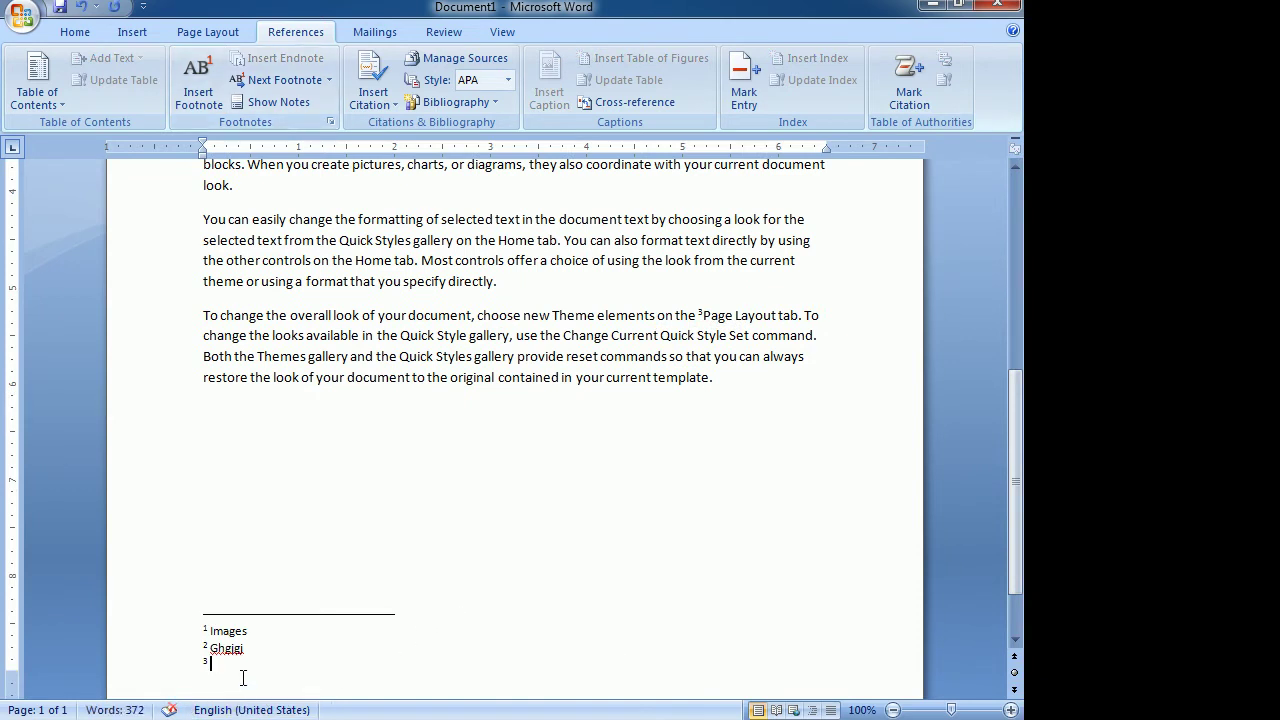
{"action": "type", "text": "Highj"}
{"action": "scroll", "coordinate": [577, 536], "scroll_direction": "up", "scroll_amount": 7}
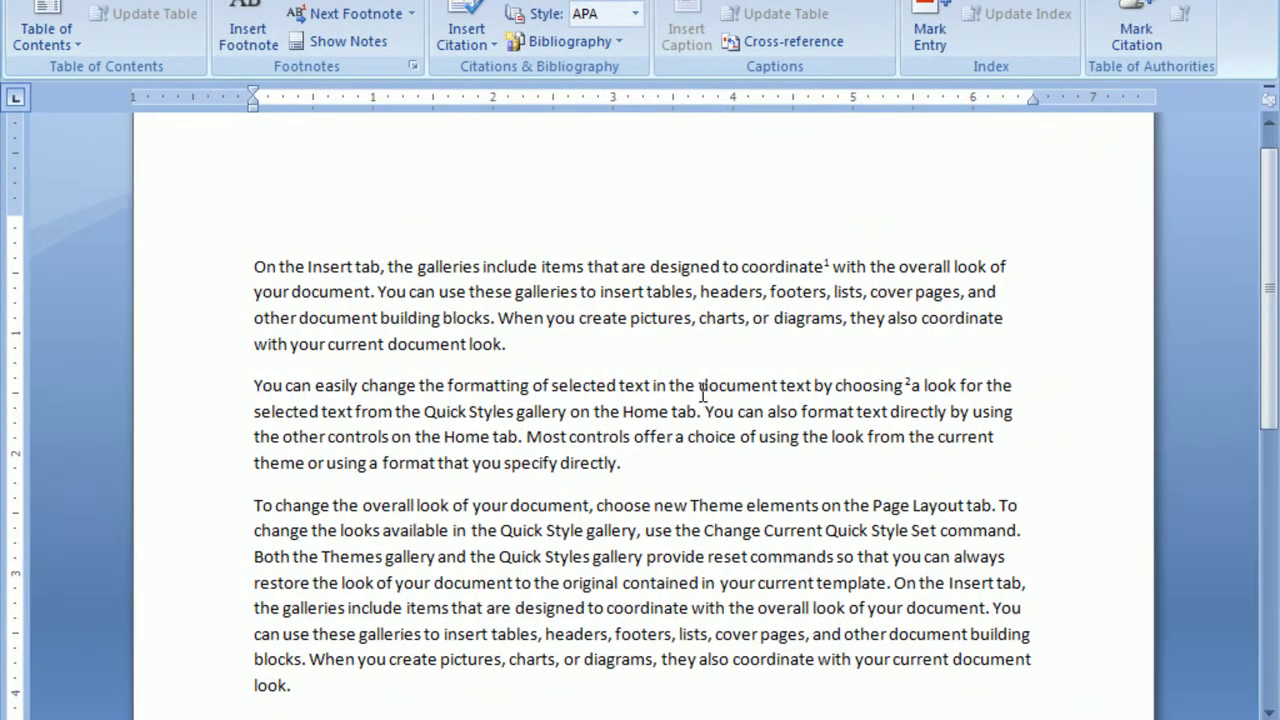
{"action": "scroll", "coordinate": [571, 620], "scroll_direction": "down", "scroll_amount": 7}
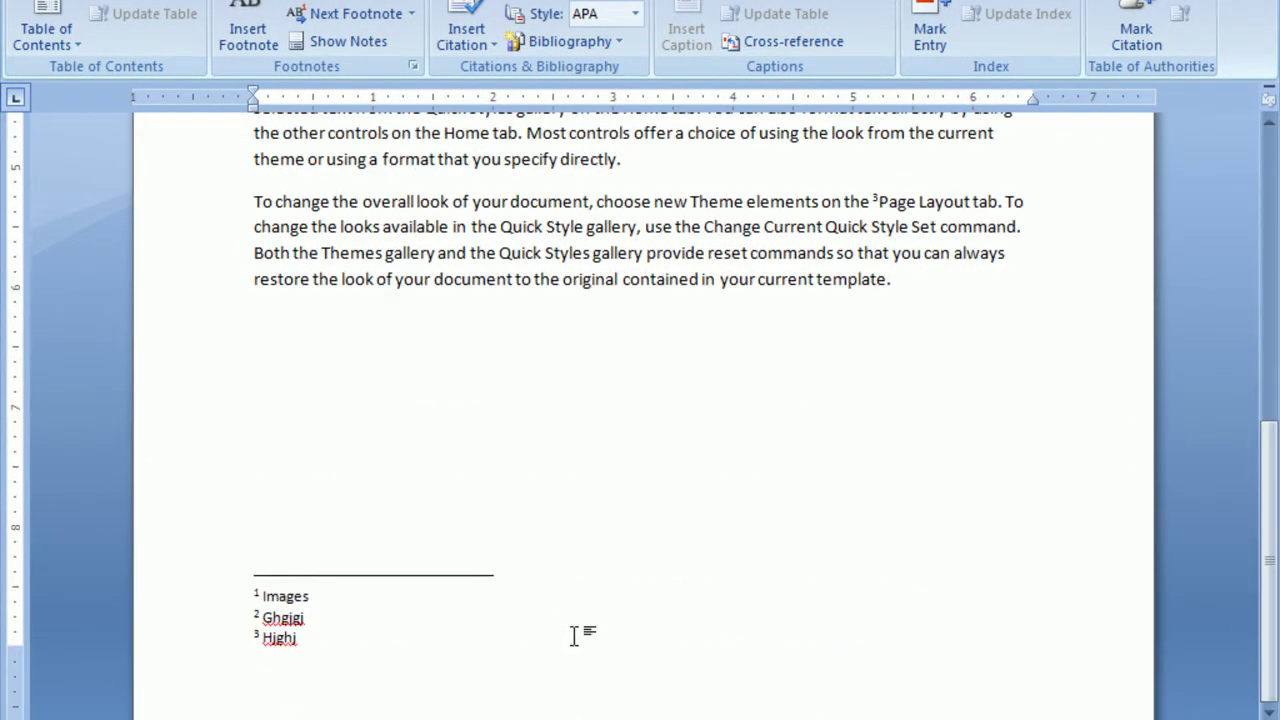
{"action": "scroll", "coordinate": [706, 562], "scroll_direction": "up", "scroll_amount": 5}
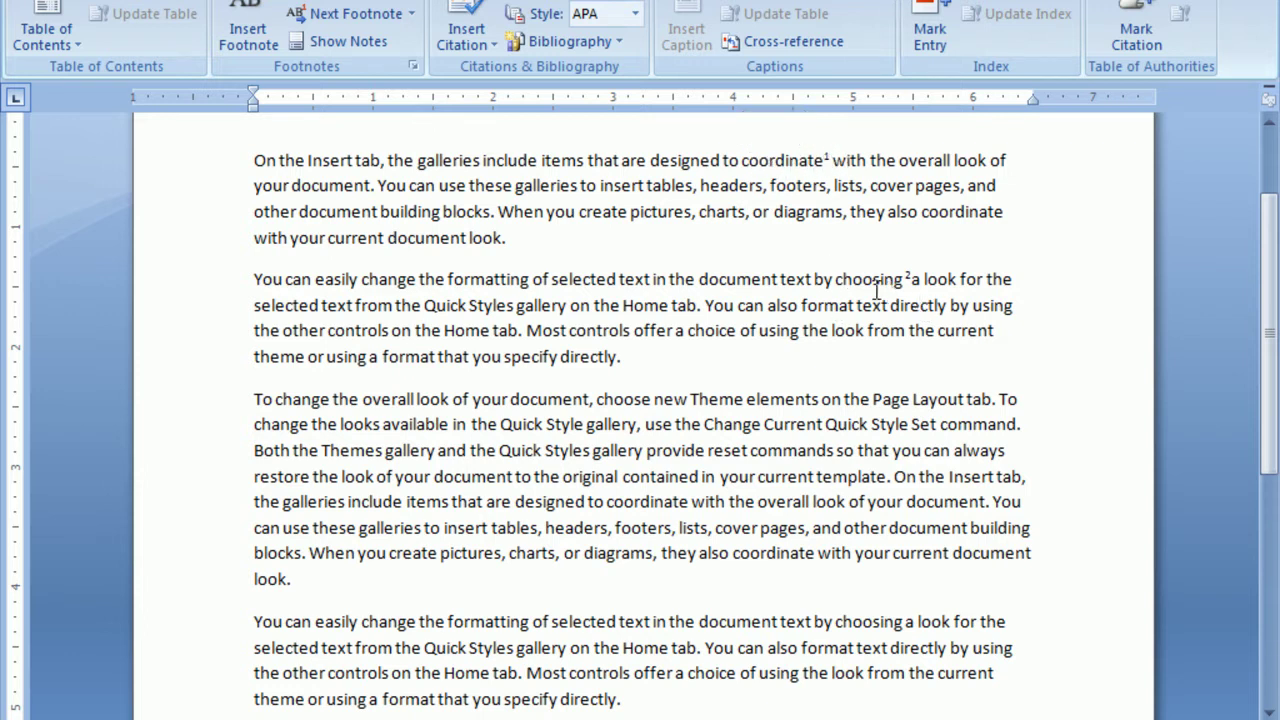
{"action": "scroll", "coordinate": [834, 403], "scroll_direction": "down", "scroll_amount": 4}
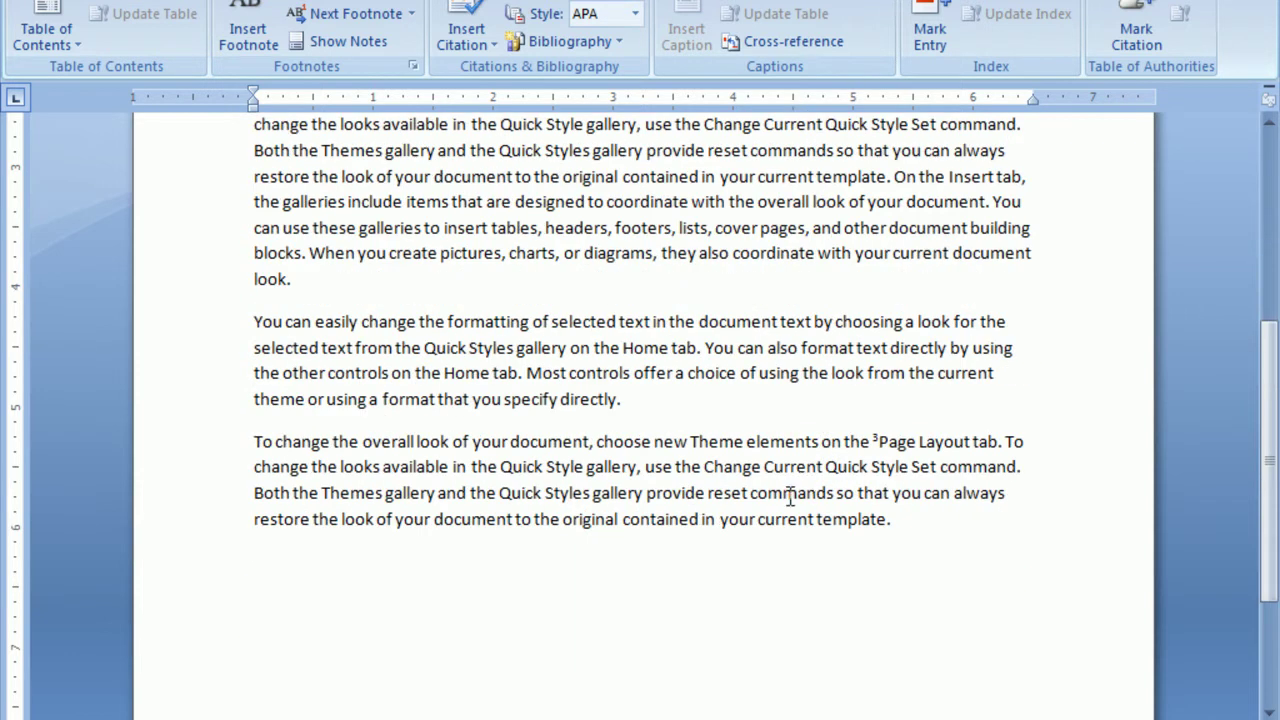
{"action": "scroll", "coordinate": [394, 662], "scroll_direction": "down", "scroll_amount": 3}
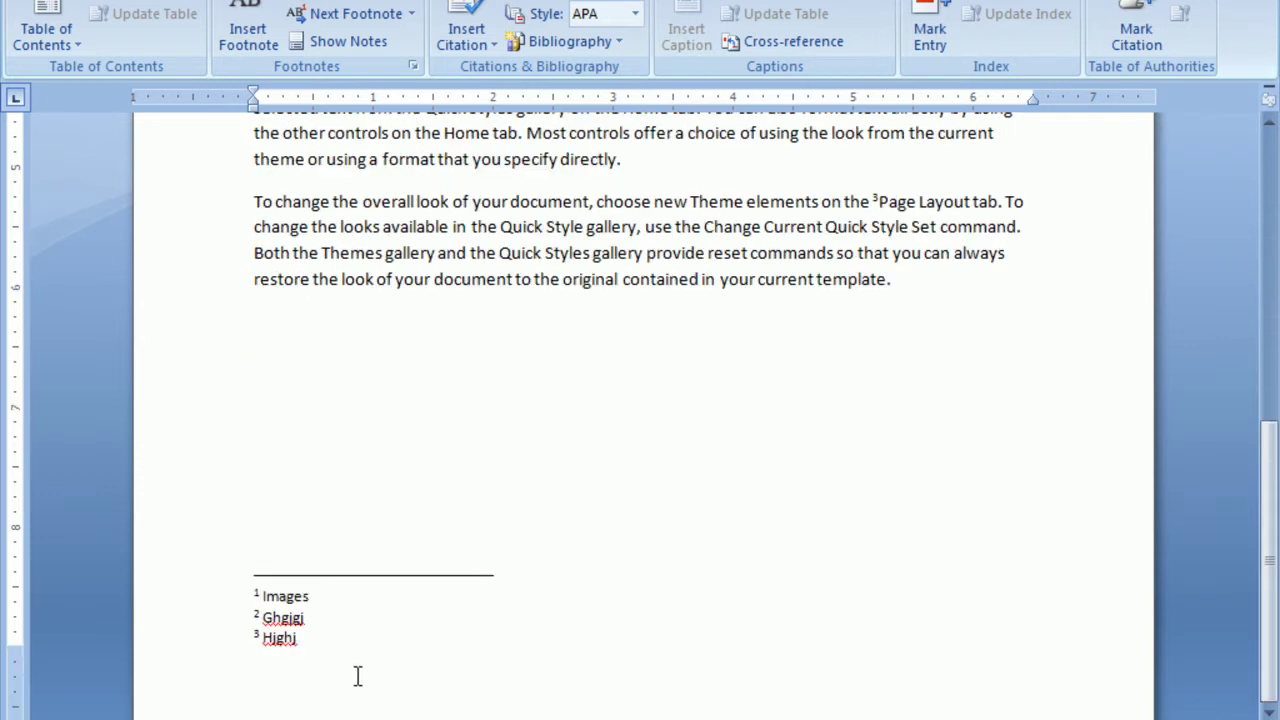
{"action": "scroll", "coordinate": [640, 447], "scroll_direction": "up", "scroll_amount": 10}
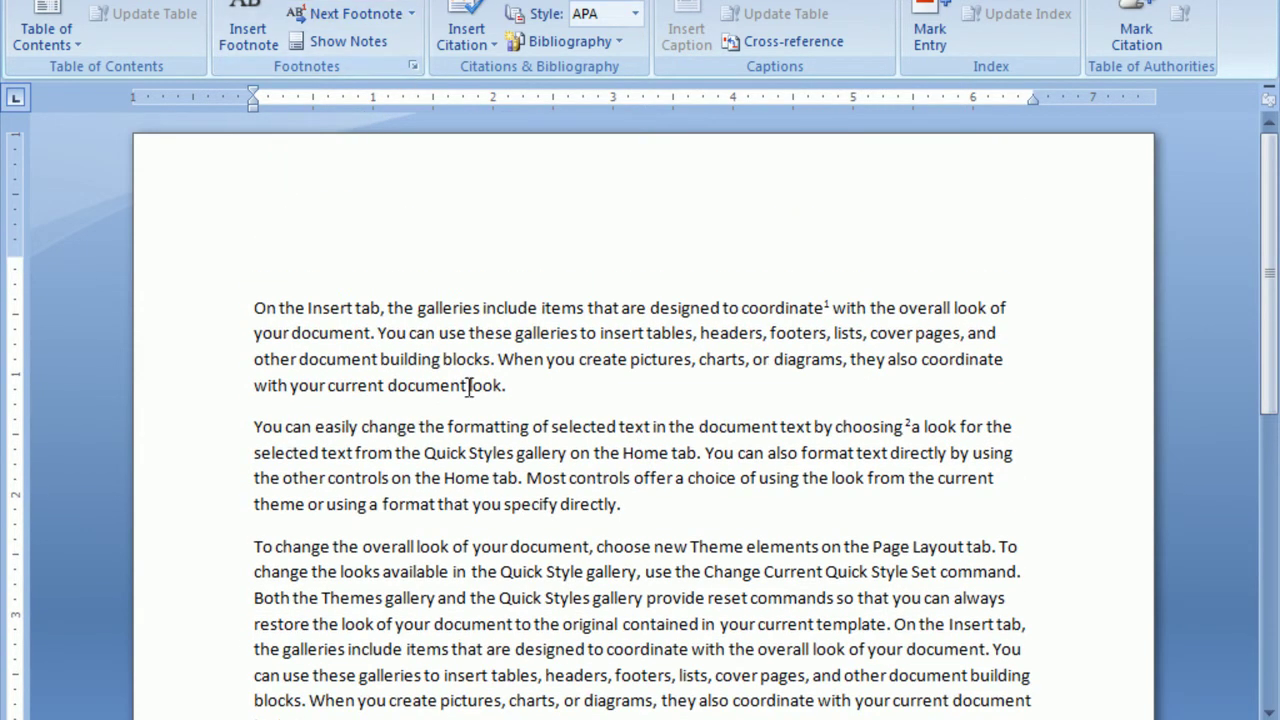
Add endnote i after 'document look.' at the end of the first paragraph.
{"action": "left_click", "coordinate": [360, 8]}
{"action": "scroll", "coordinate": [671, 517], "scroll_direction": "up", "scroll_amount": 3}
{"action": "scroll", "coordinate": [665, 508], "scroll_direction": "down", "scroll_amount": 7}
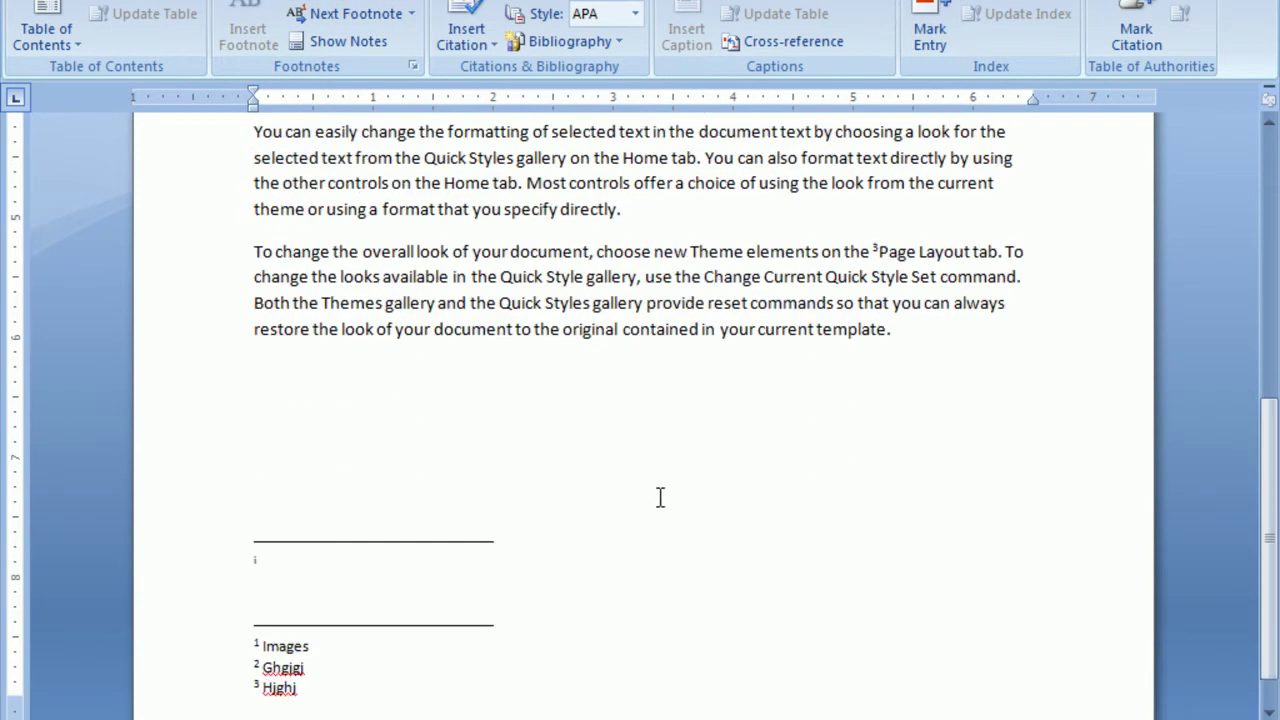
{"action": "scroll", "coordinate": [651, 492], "scroll_direction": "up", "scroll_amount": 8}
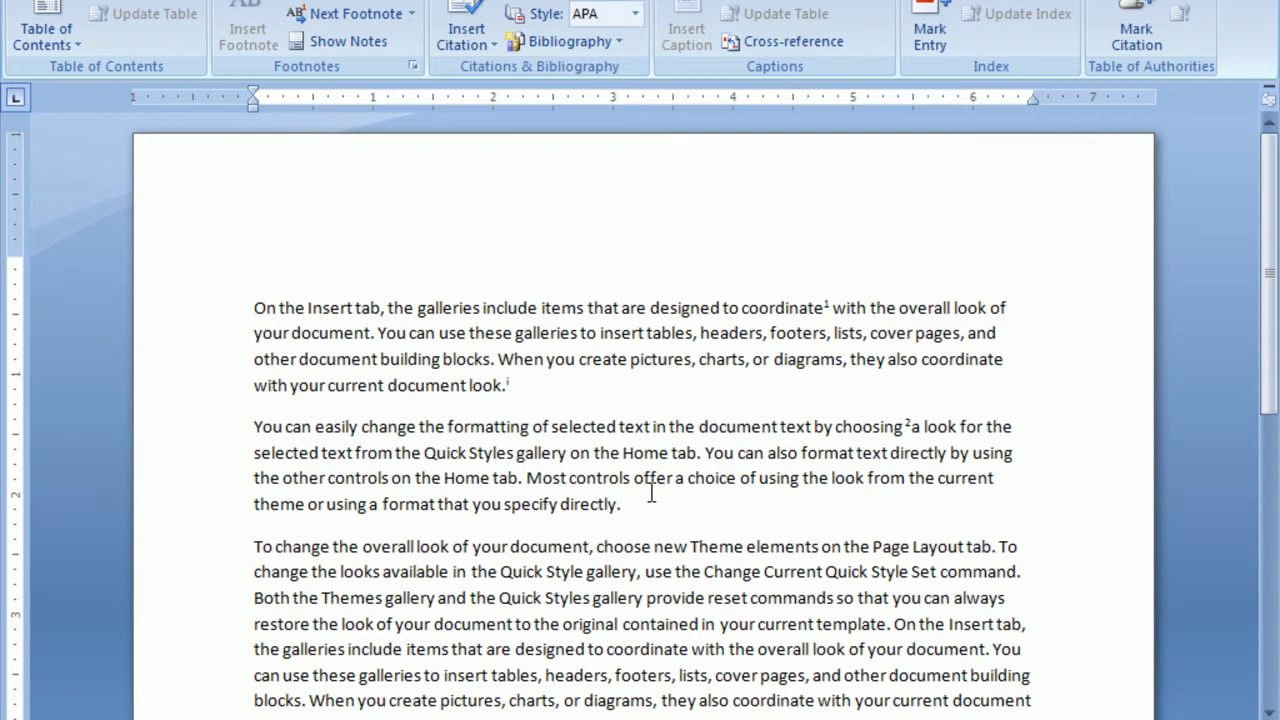
{"action": "scroll", "coordinate": [655, 495], "scroll_direction": "down", "scroll_amount": 6}
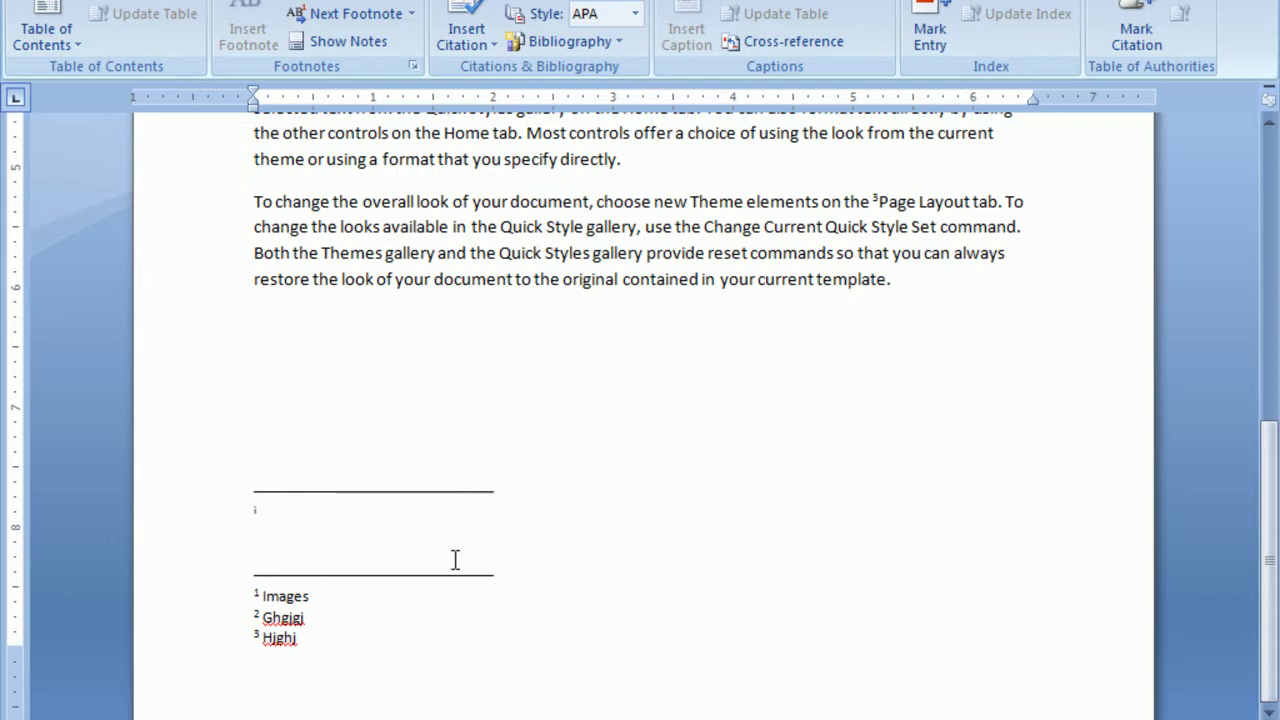
{"action": "scroll", "coordinate": [389, 591], "scroll_direction": "up", "scroll_amount": 10}
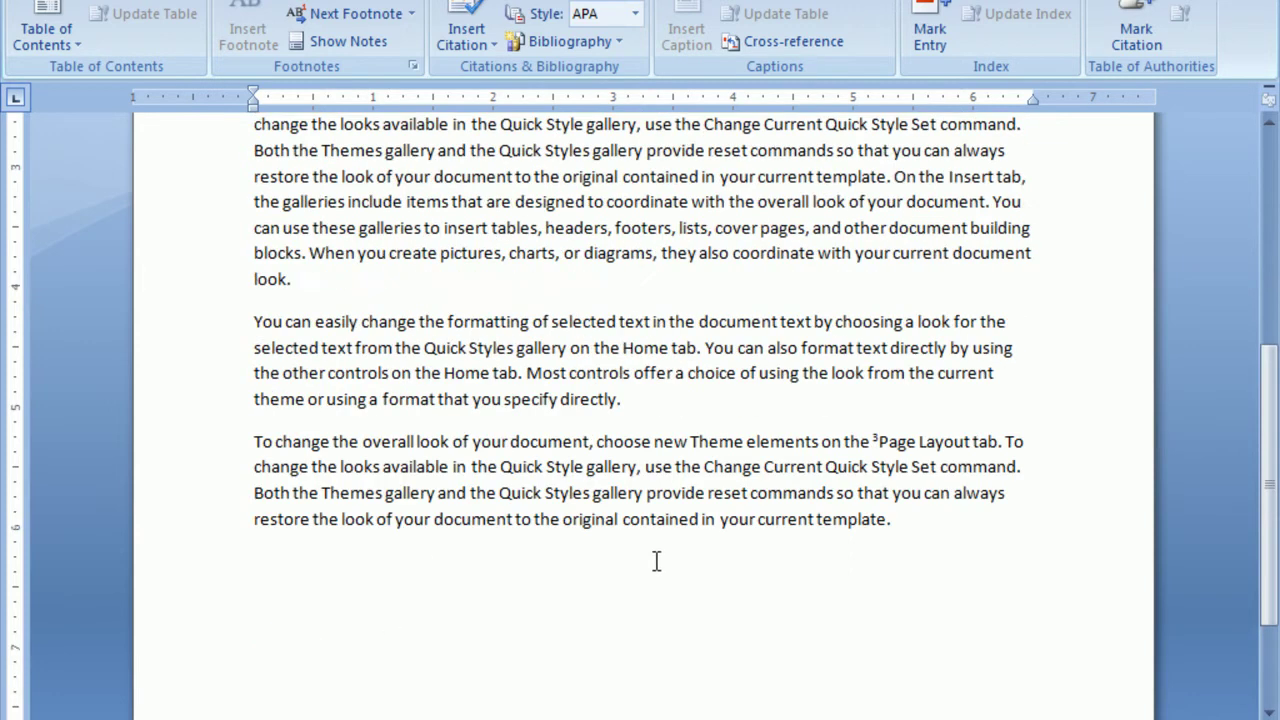
{"action": "scroll", "coordinate": [603, 558], "scroll_direction": "down", "scroll_amount": 2}
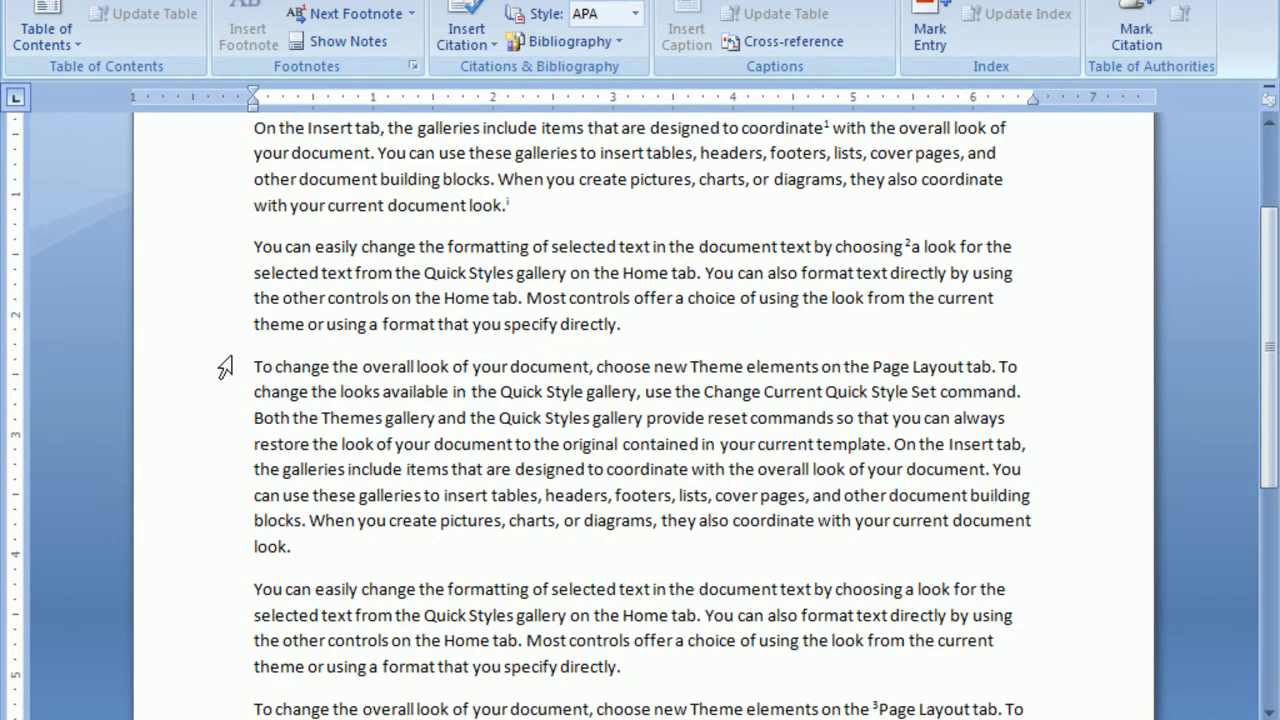
Delete the extra paragraphs, leaving two sample paragraphs.
{"action": "left_click_drag", "start_coordinate": [223, 366], "coordinate": [1030, 598]}
{"action": "key", "text": "Delete"}
{"action": "scroll", "coordinate": [709, 506], "scroll_direction": "up", "scroll_amount": 3}
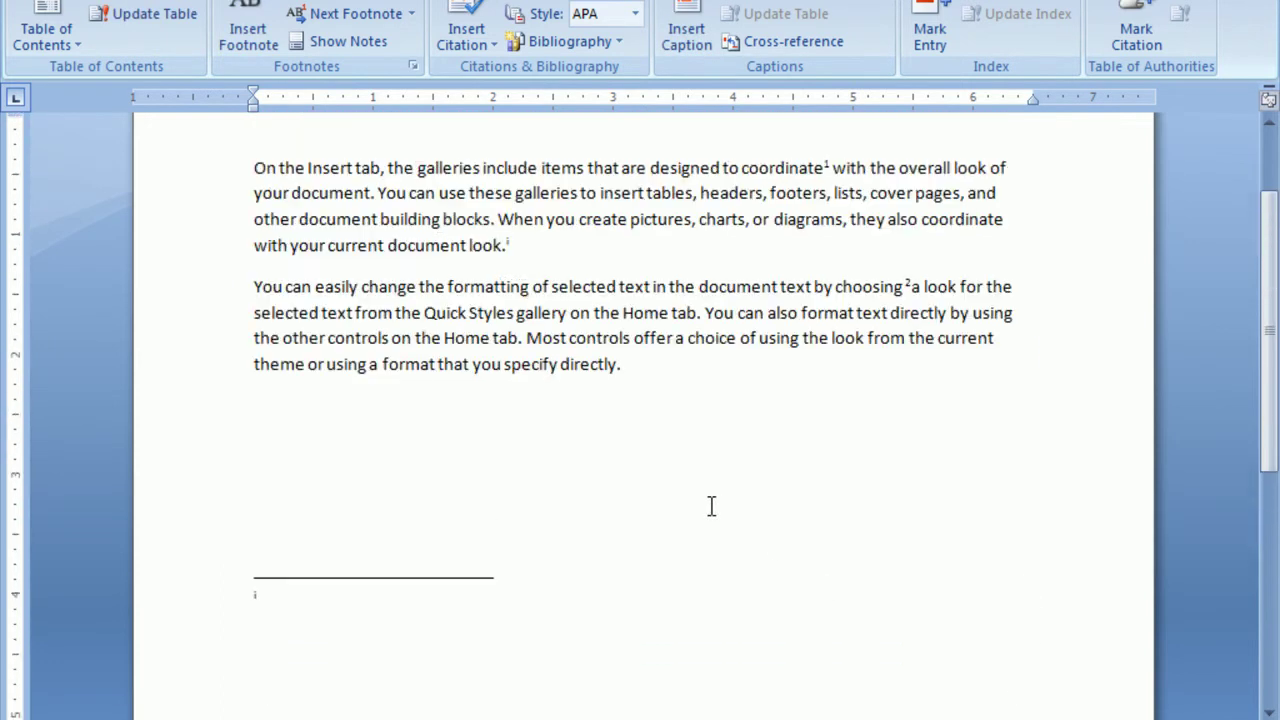
{"action": "scroll", "coordinate": [634, 491], "scroll_direction": "up", "scroll_amount": 1}
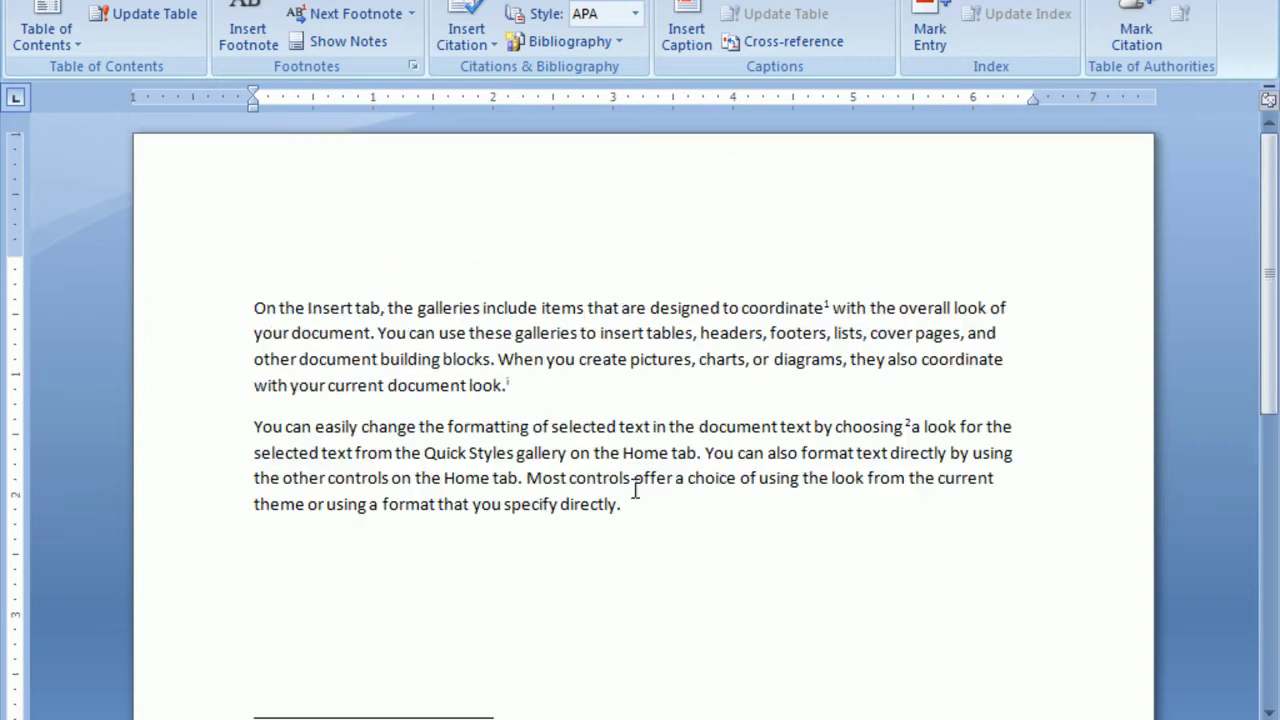
{"action": "scroll", "coordinate": [551, 571], "scroll_direction": "down", "scroll_amount": 3}
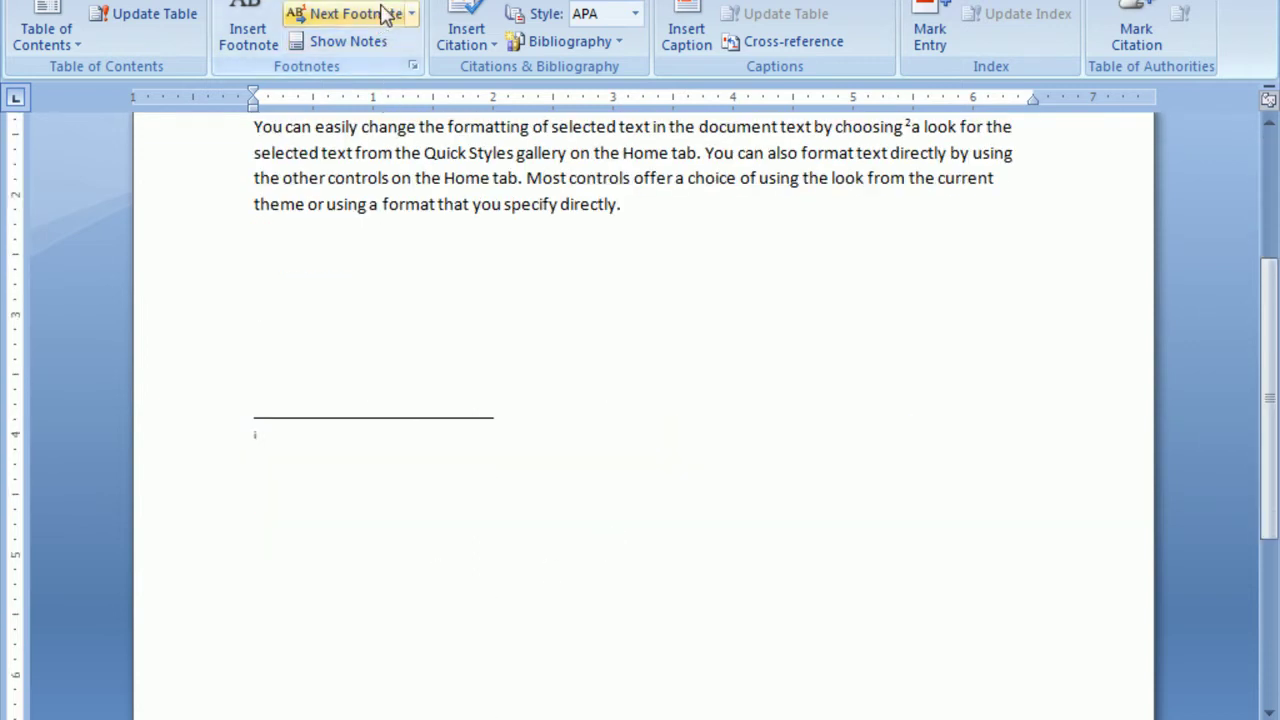
Add endnote ii after 'specify directly.' and jump back to its reference.
{"action": "left_click", "coordinate": [474, 244]}
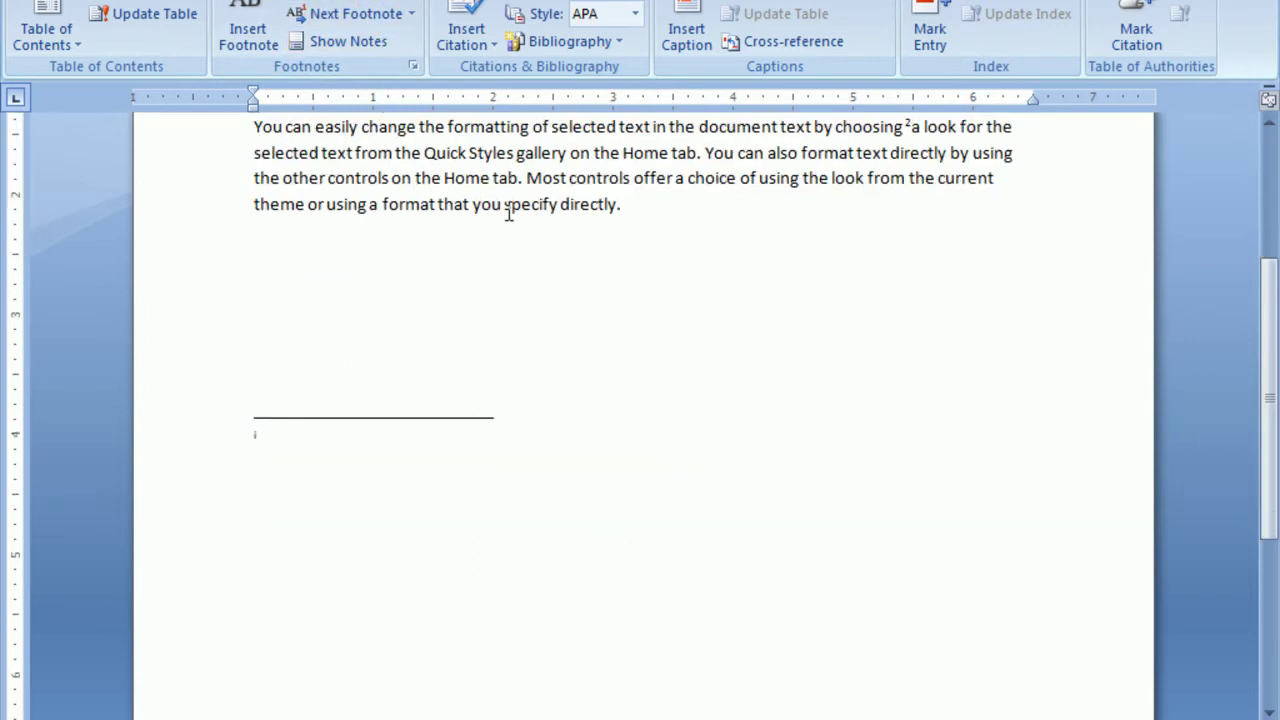
{"action": "left_click_drag", "start_coordinate": [499, 203], "coordinate": [634, 203]}
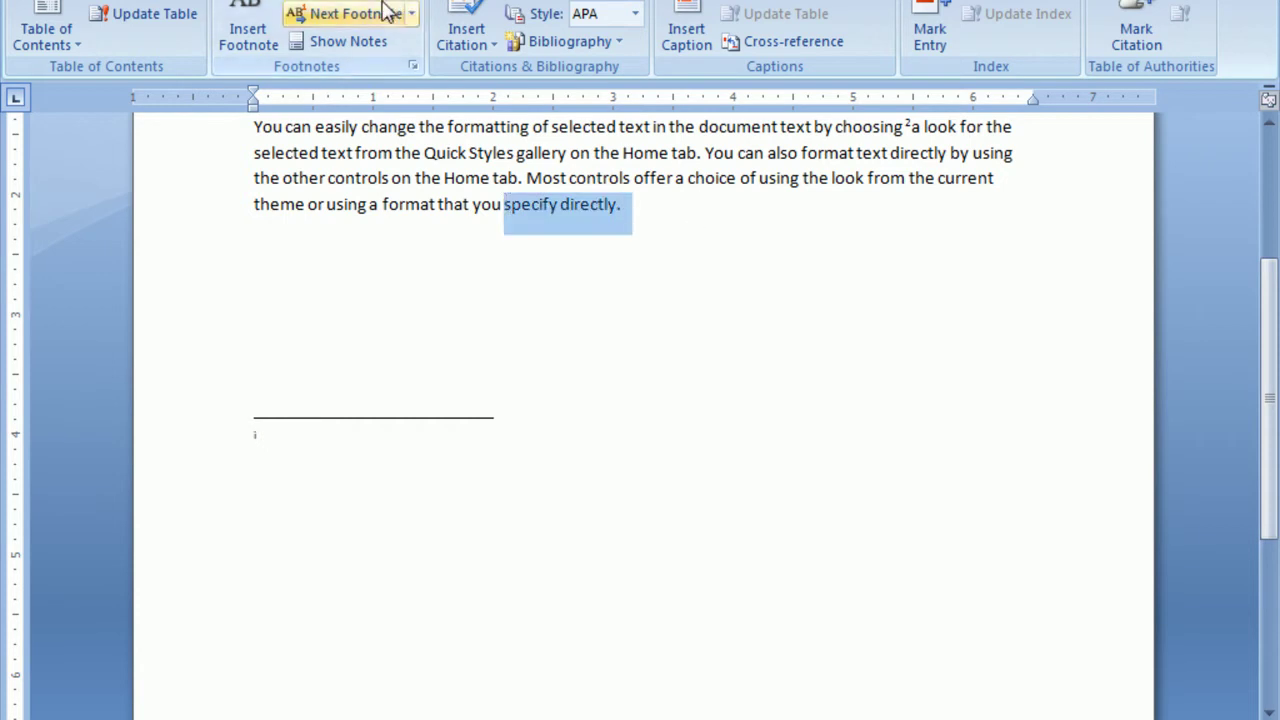
{"action": "key", "text": "ctrl+alt+f"}
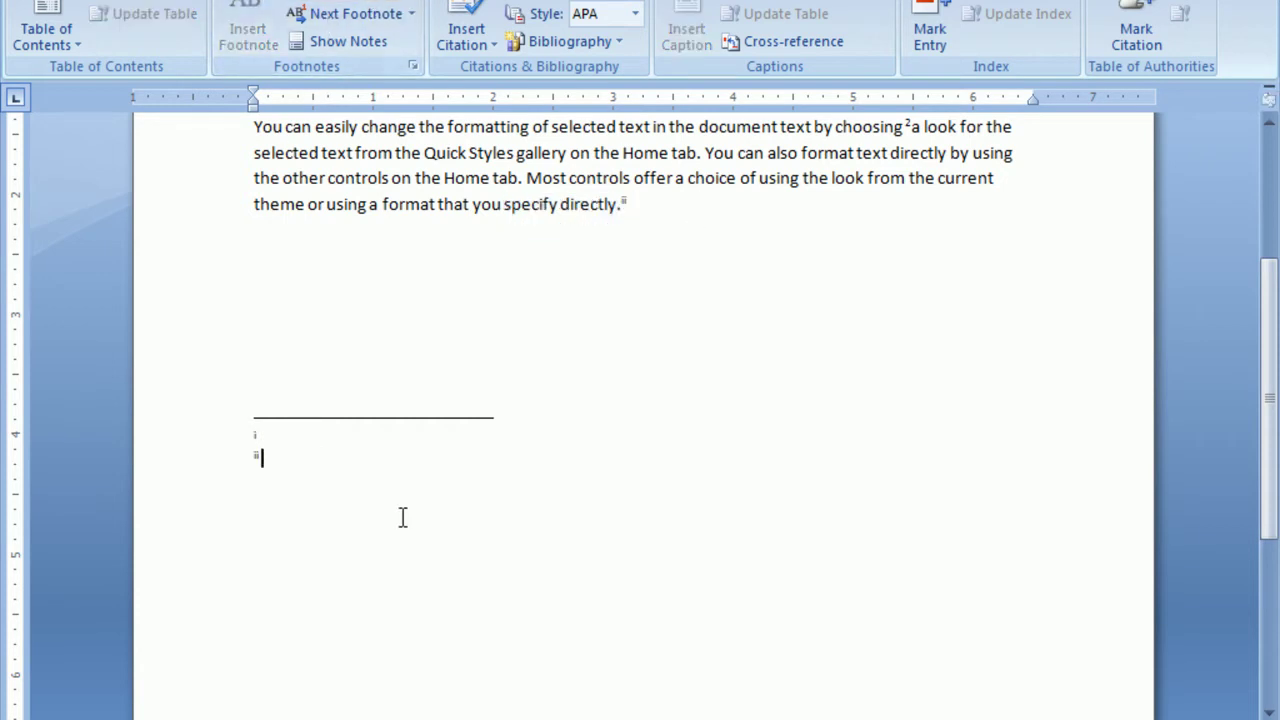
{"action": "scroll", "coordinate": [489, 420], "scroll_direction": "up", "scroll_amount": 2}
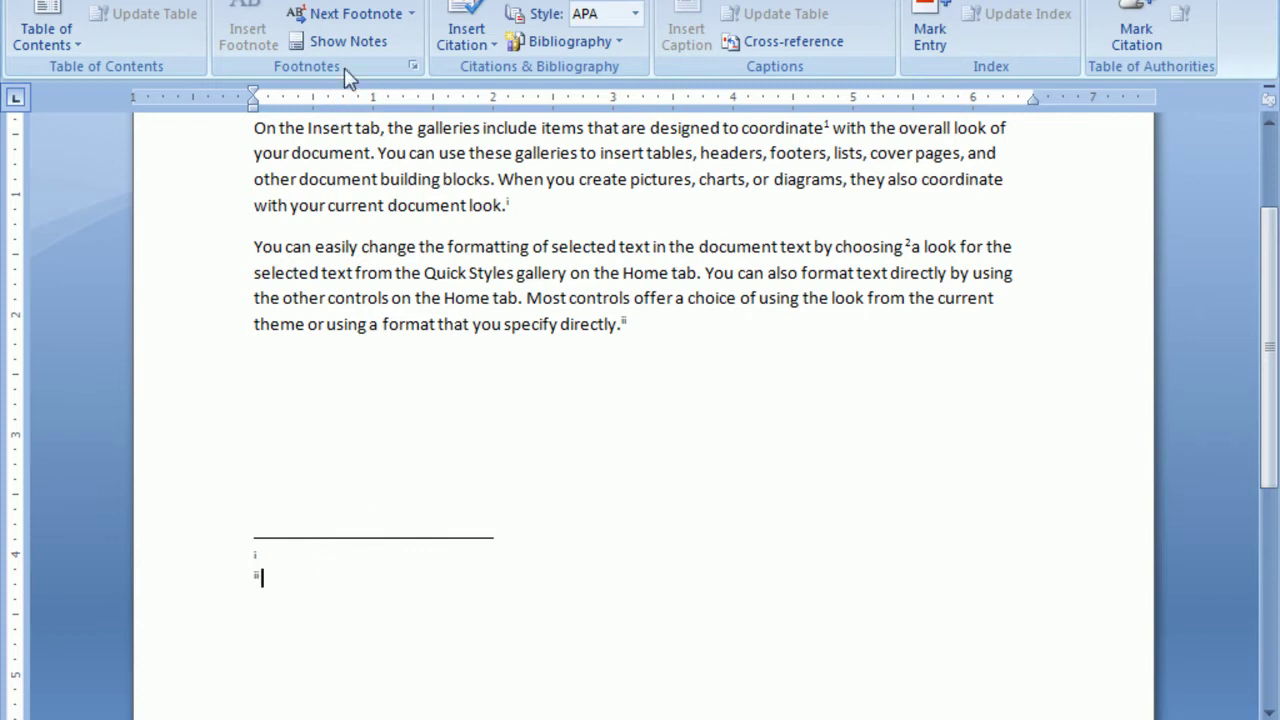
{"action": "left_click", "coordinate": [348, 42]}
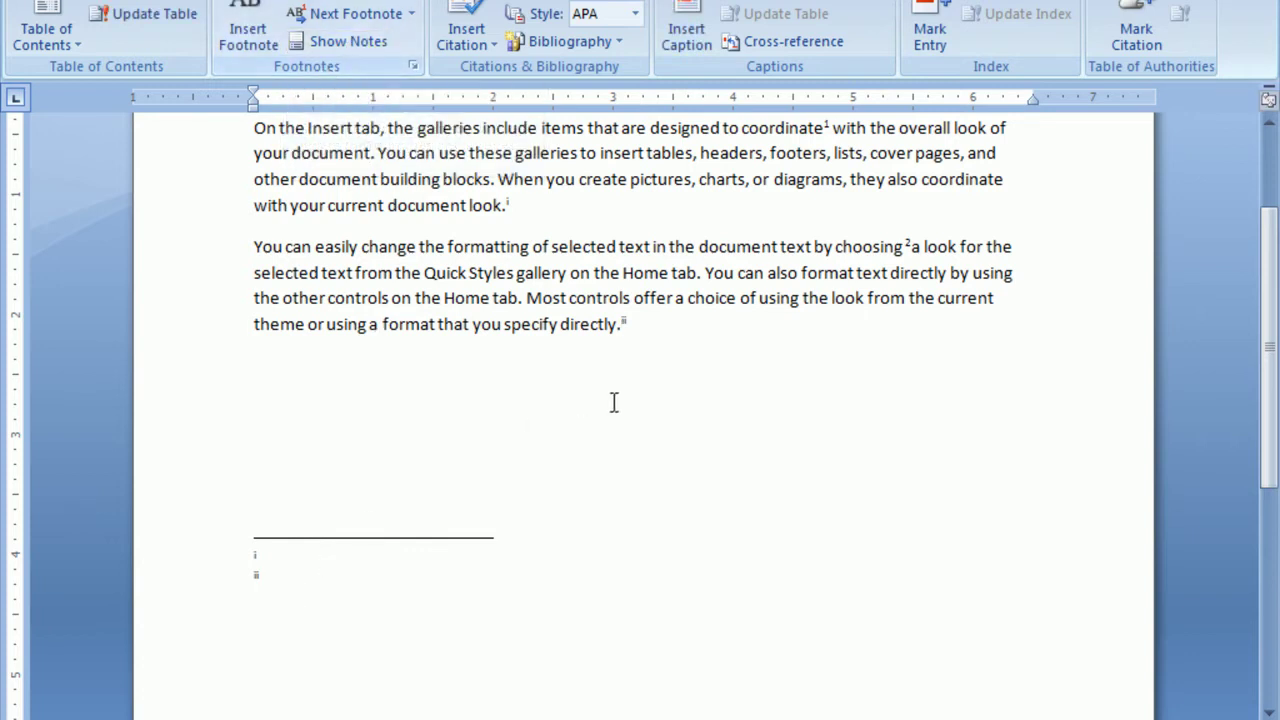
{"action": "scroll", "coordinate": [472, 405], "scroll_direction": "up", "scroll_amount": 3}
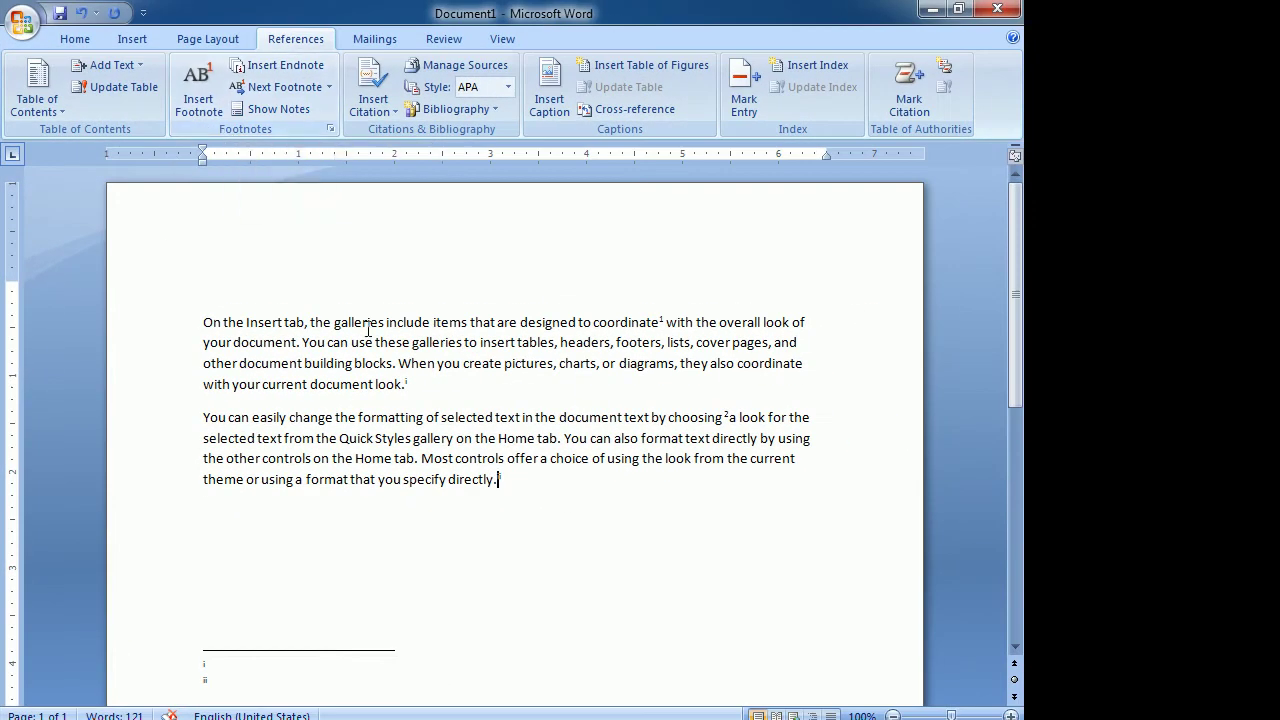
Dismiss the Next Footnote options unused, then select and delete all text.
{"action": "left_click", "coordinate": [326, 88]}
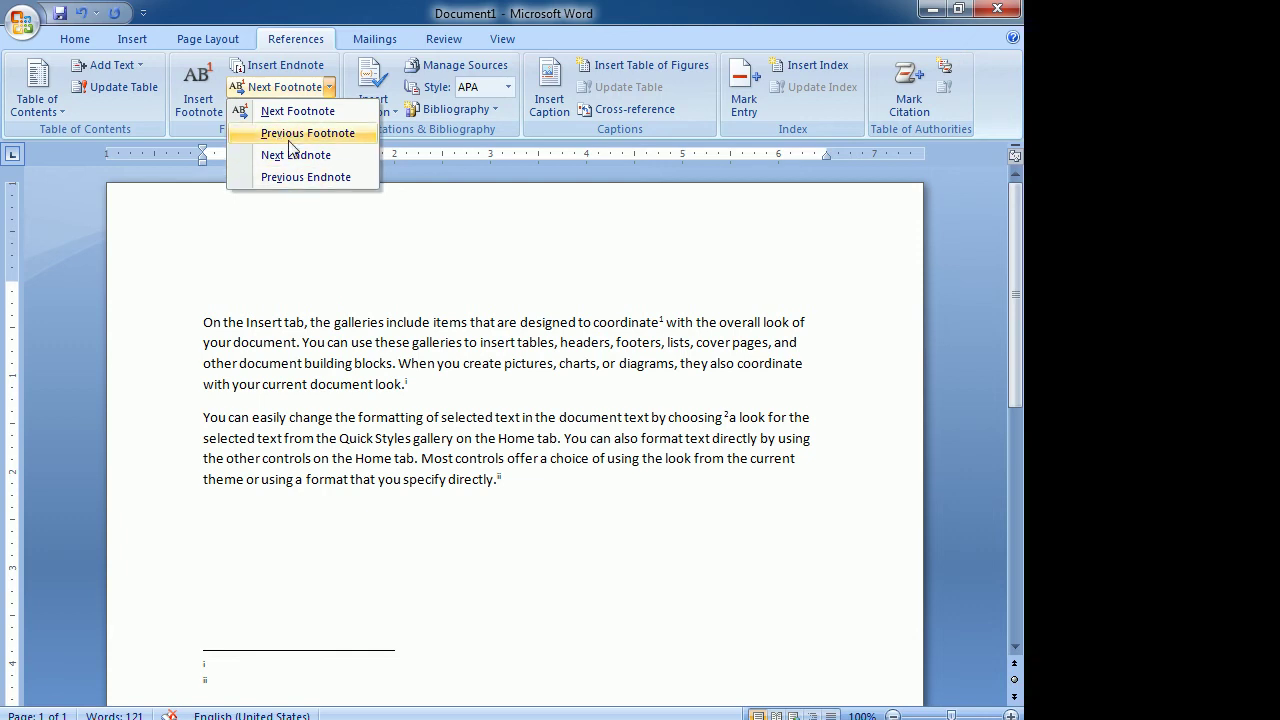
{"action": "left_click", "coordinate": [376, 282]}
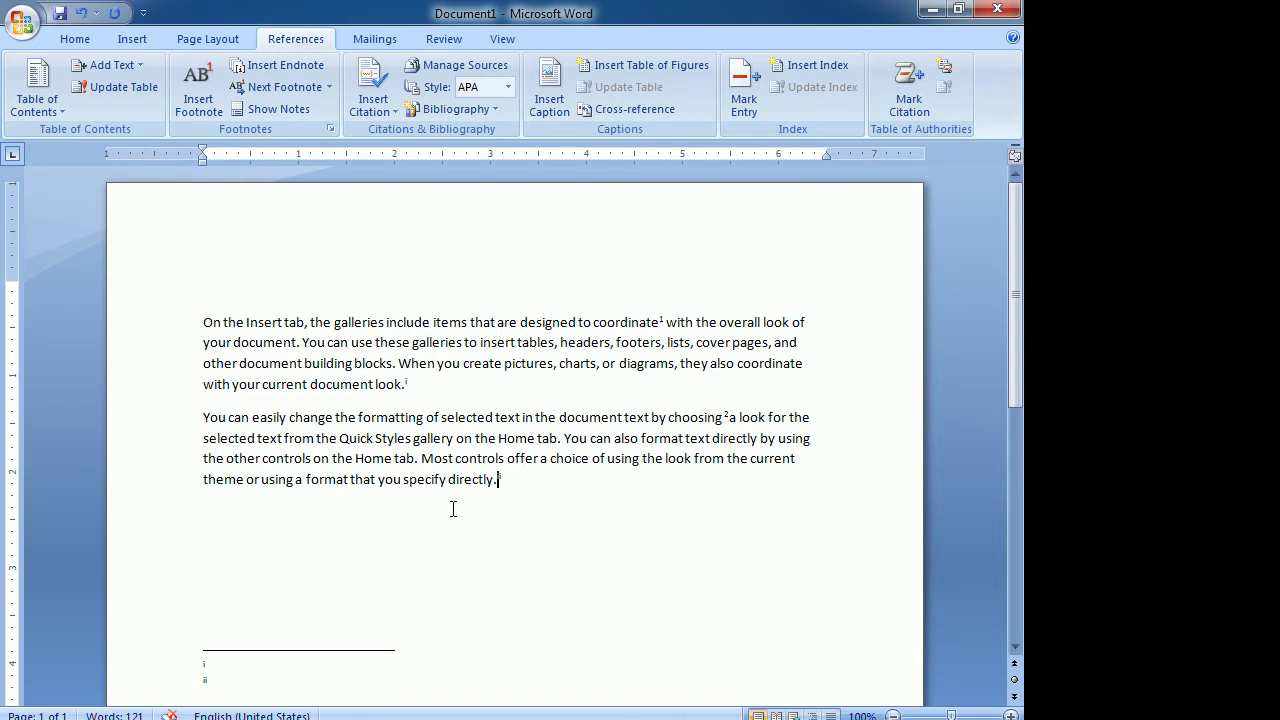
{"action": "key", "text": "ctrl+a"}
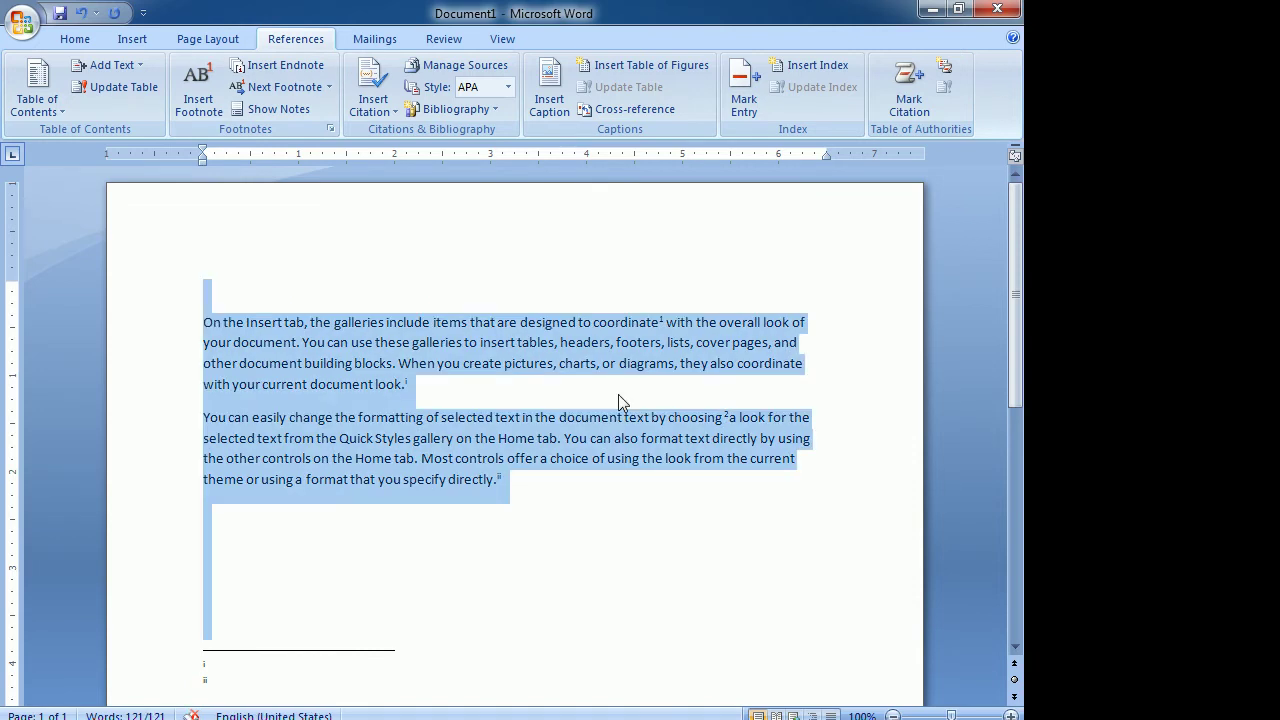
{"action": "key", "text": "Delete"}
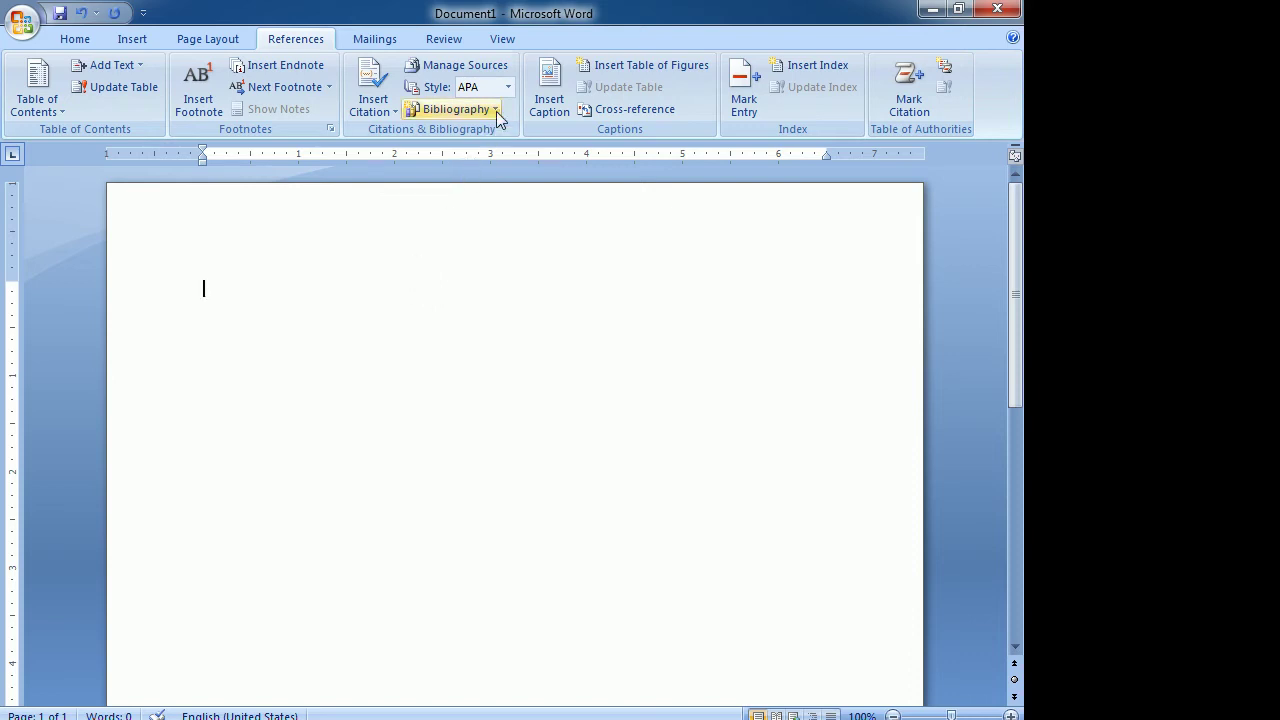
Create a 2018 Book source 'oka laila kosam' published in ongole and insert its citation.
{"action": "left_click", "coordinate": [374, 114]}
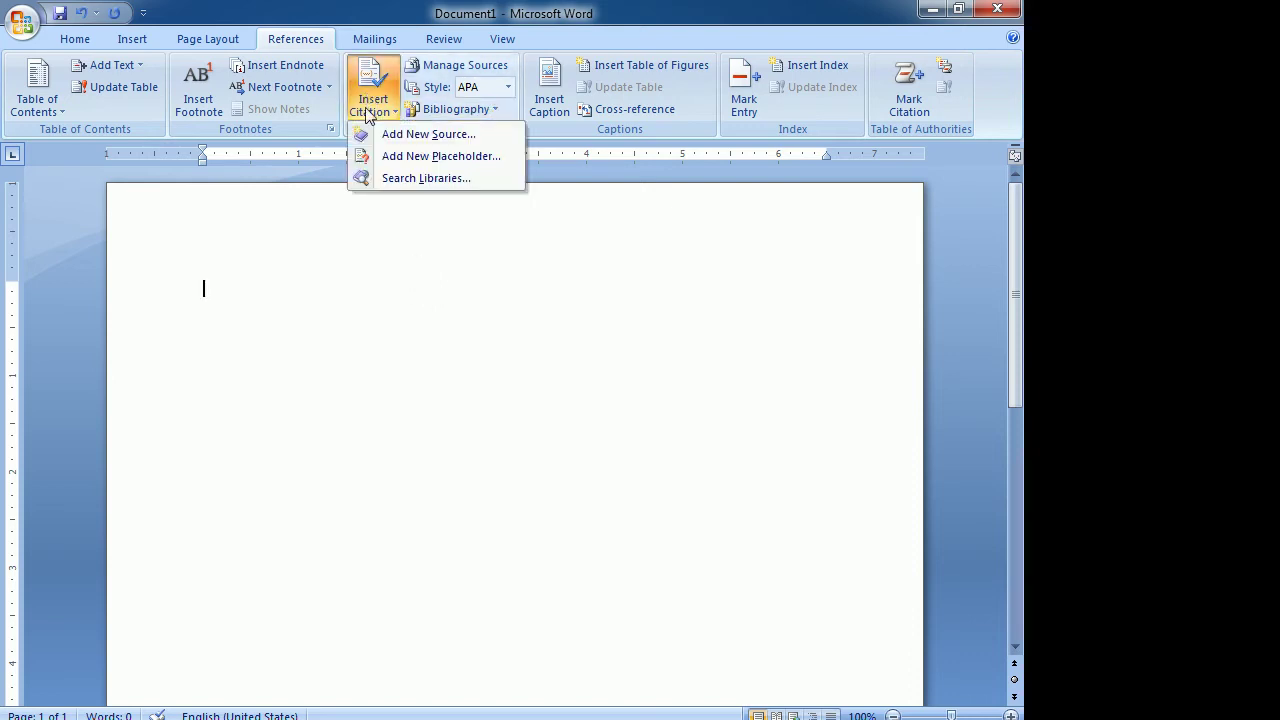
{"action": "left_click", "coordinate": [438, 138]}
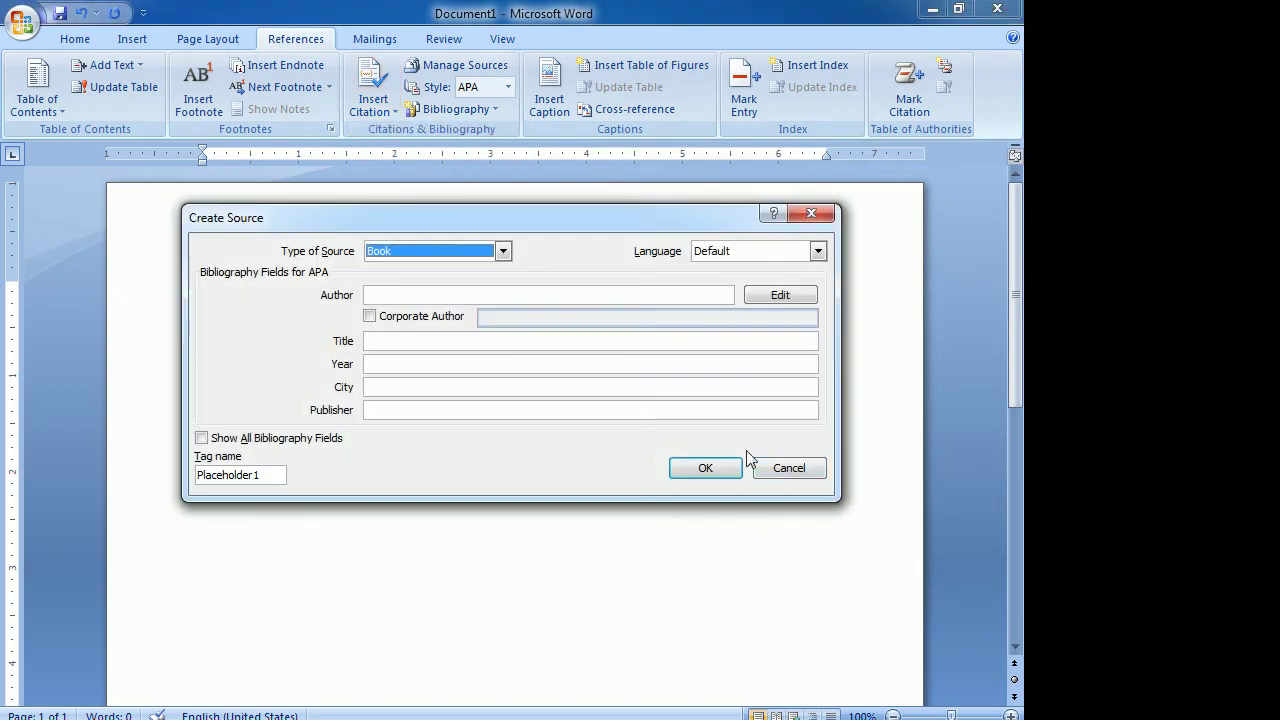
{"action": "left_click", "coordinate": [382, 292]}
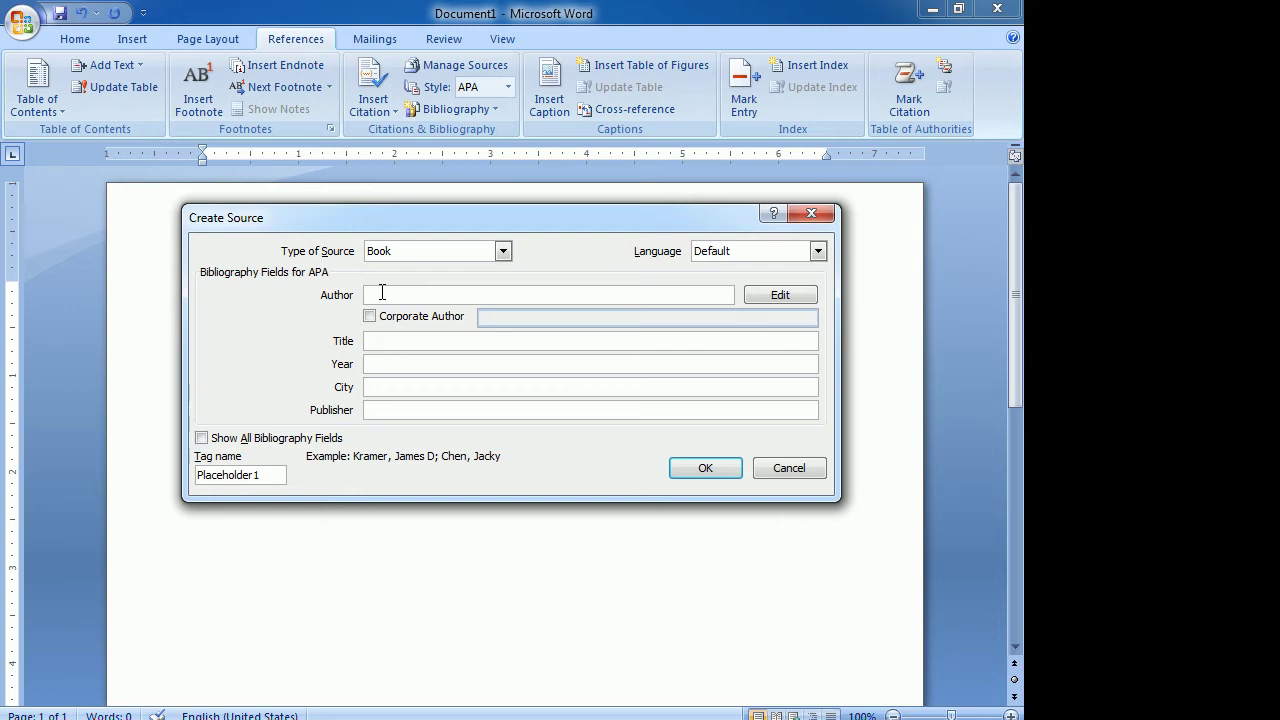
{"action": "left_click", "coordinate": [388, 345]}
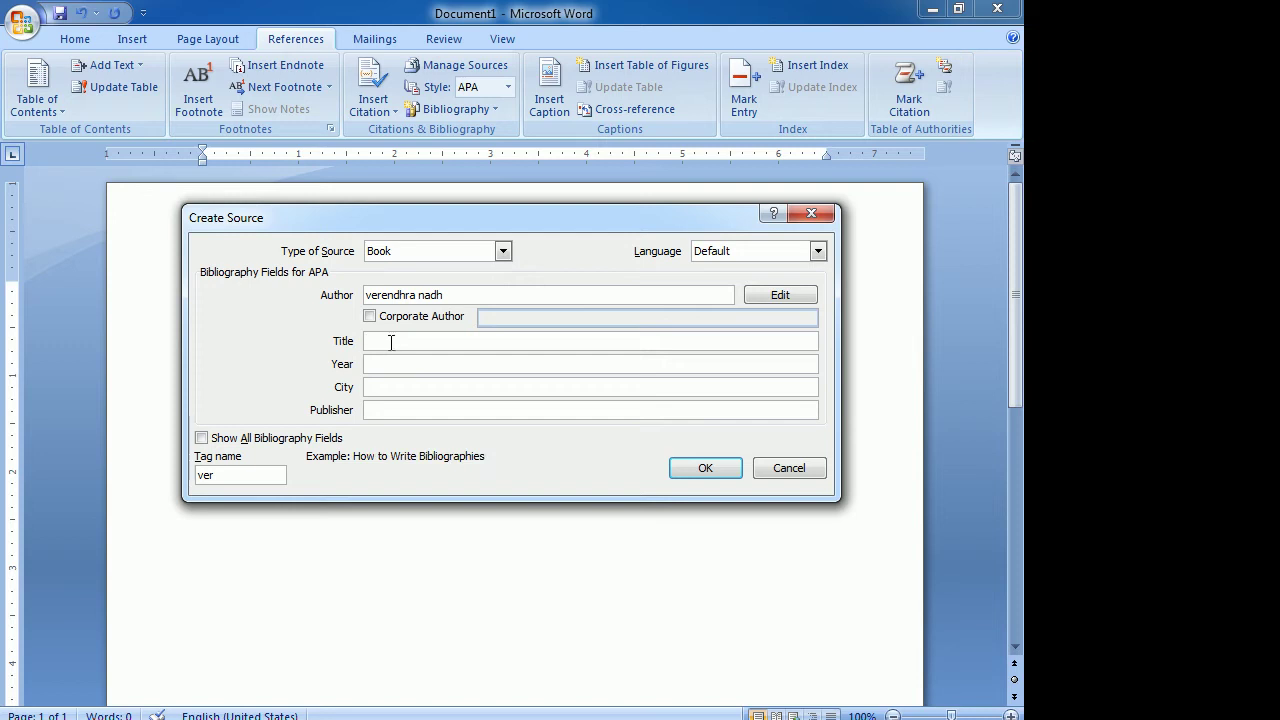
{"action": "type", "text": "fdfghg"}
{"action": "key", "text": "BackSpace"}
{"action": "type", "text": "ka laila kosam"}
{"action": "left_click", "coordinate": [392, 363]}
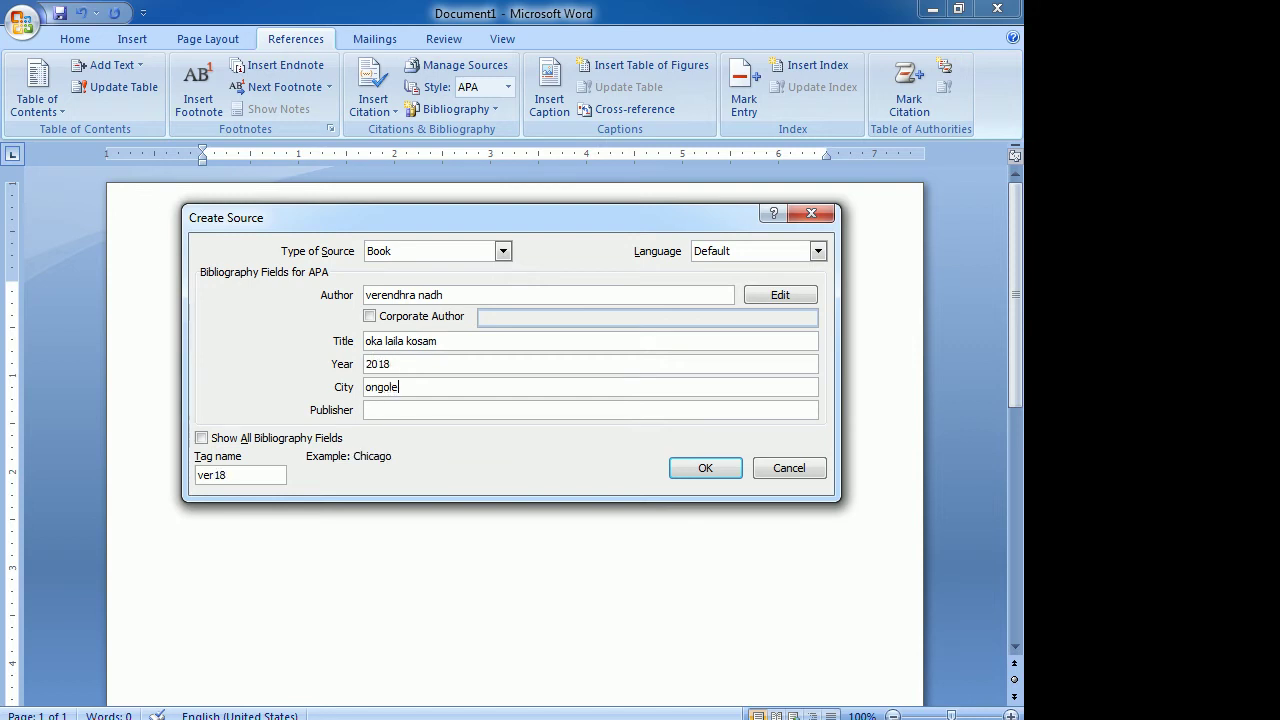
{"action": "left_click", "coordinate": [388, 410]}
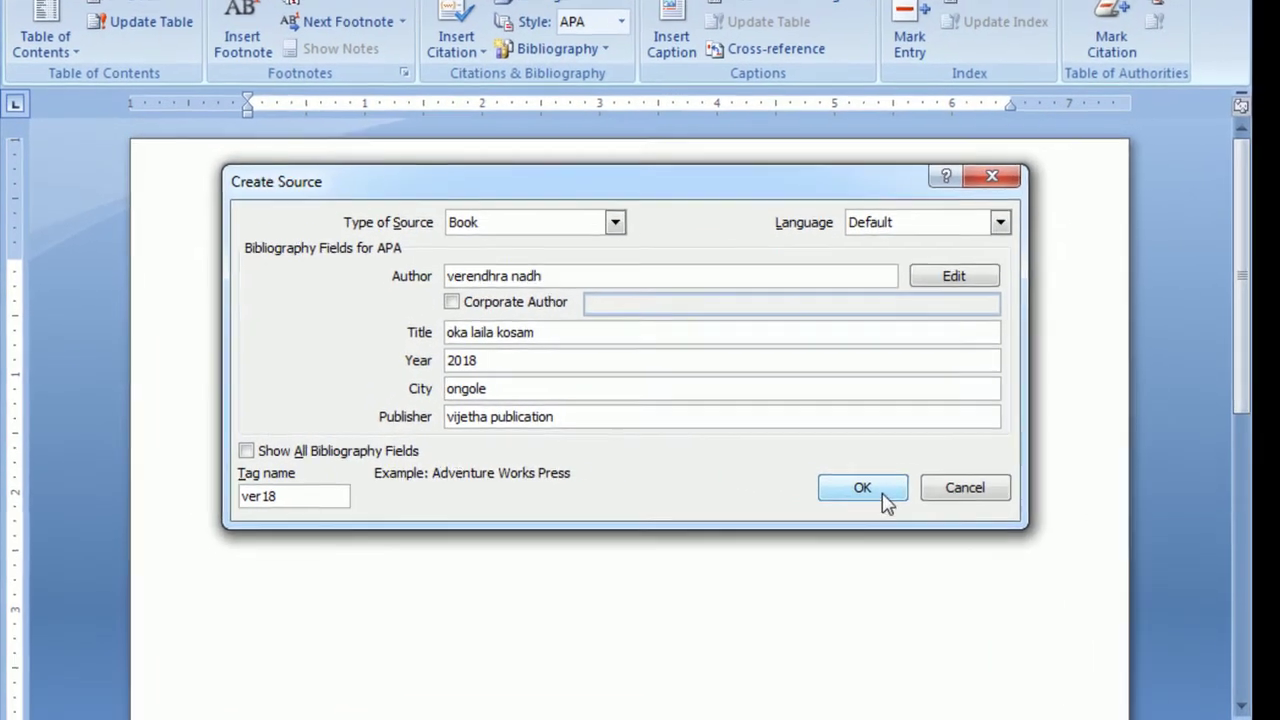
{"action": "left_click", "coordinate": [705, 468]}
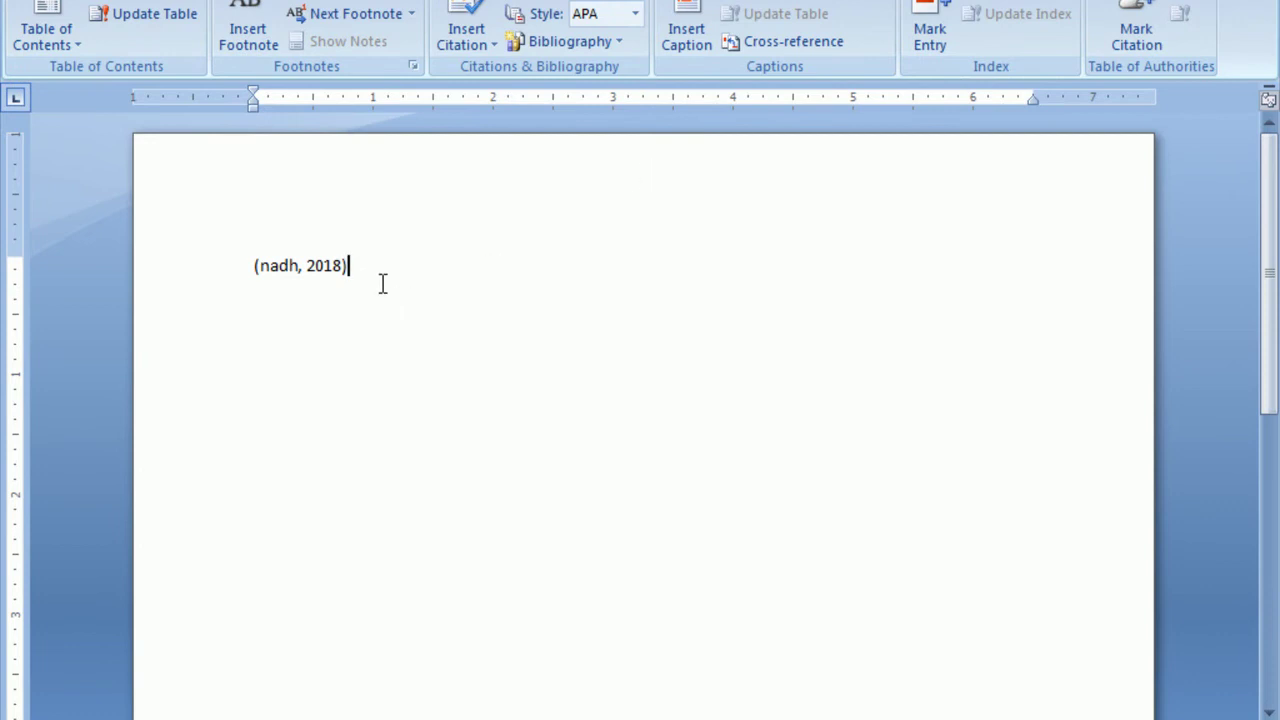
Remove the citation and insert a bibliography listing the book source.
{"action": "key", "text": "BackSpace"}
{"action": "key", "text": "BackSpace"}
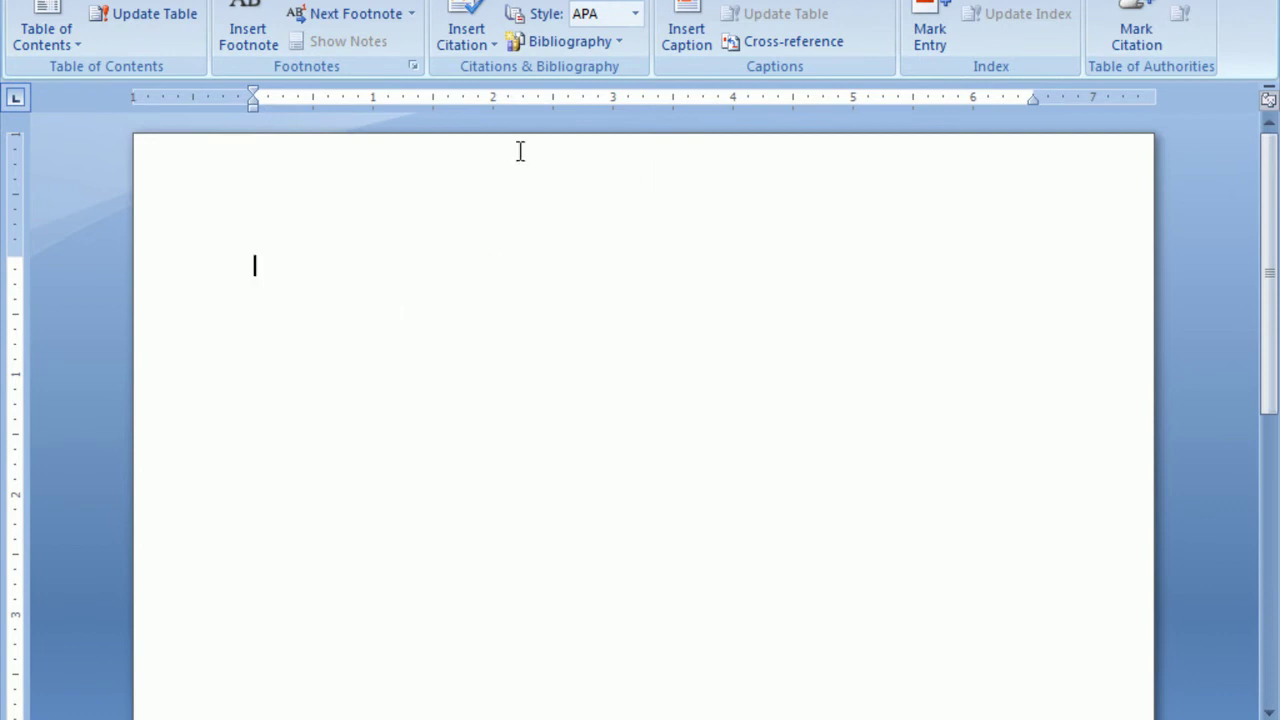
{"action": "left_click", "coordinate": [620, 42]}
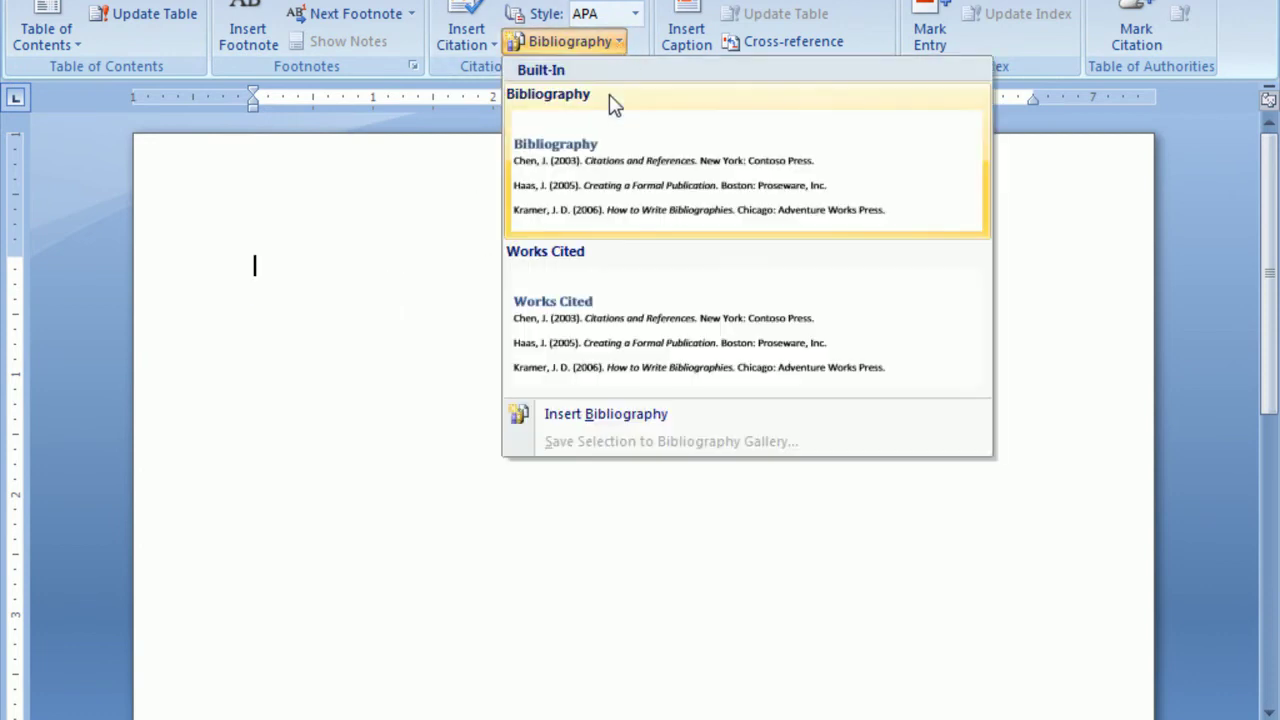
{"action": "left_click", "coordinate": [637, 416]}
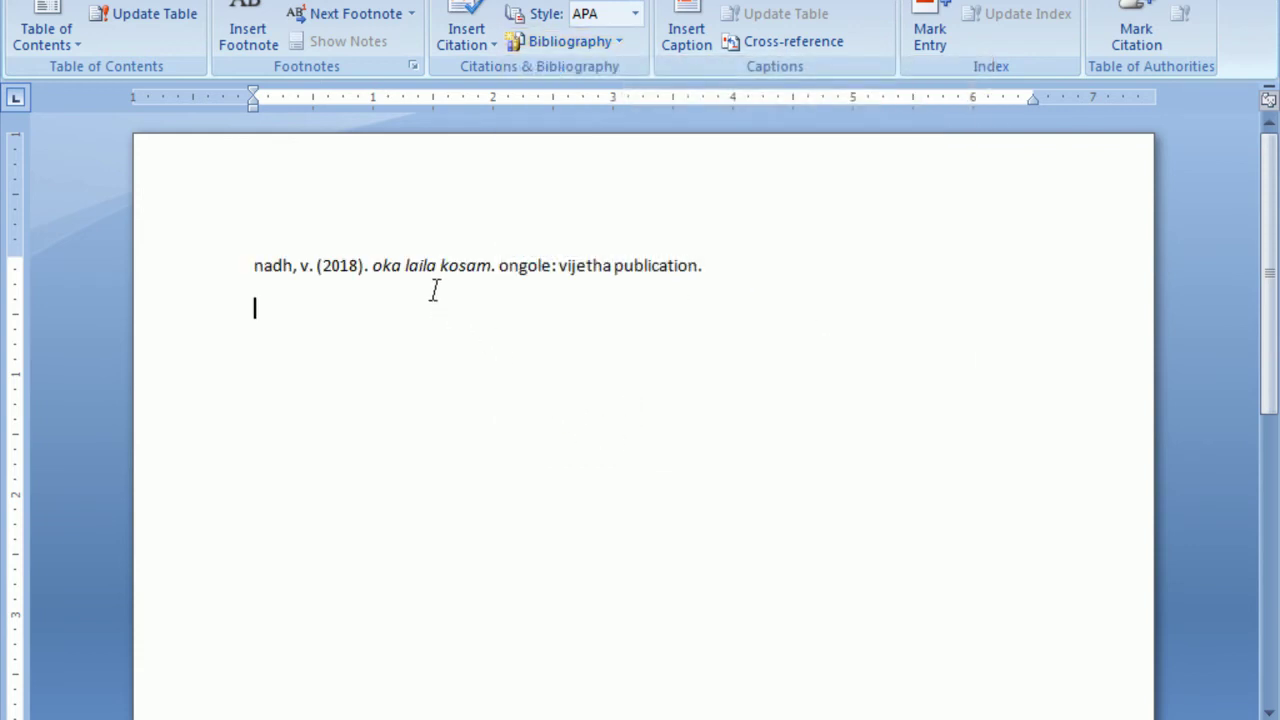
Select and delete the bibliography entry, leaving an empty page.
{"action": "left_click_drag", "start_coordinate": [252, 262], "coordinate": [780, 277]}
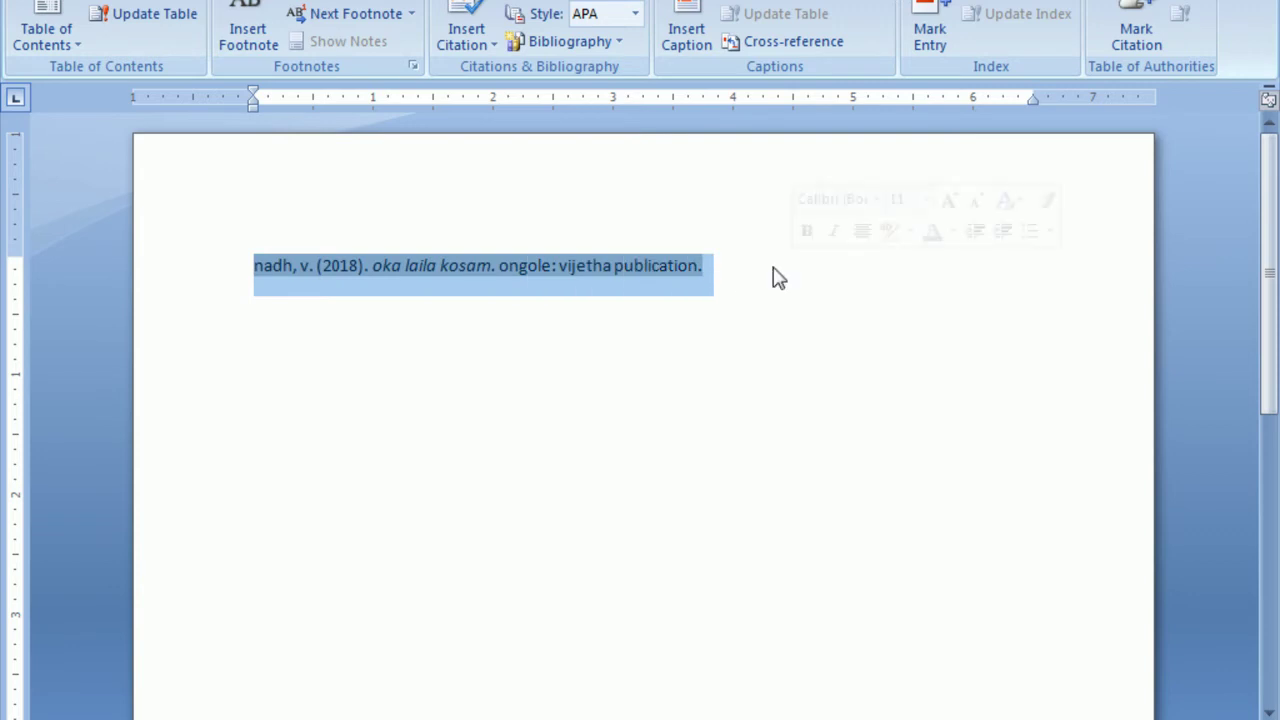
{"action": "left_click", "coordinate": [718, 267]}
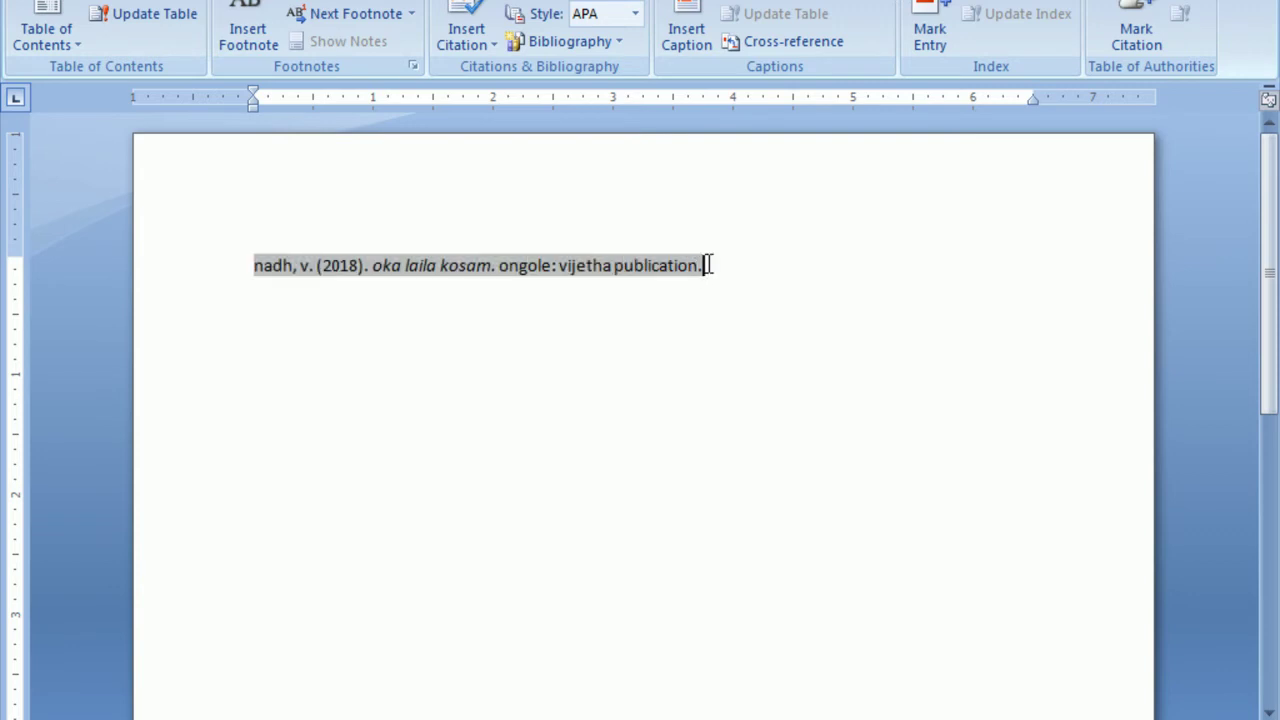
{"action": "scroll", "coordinate": [497, 380], "scroll_direction": "down", "scroll_amount": 12}
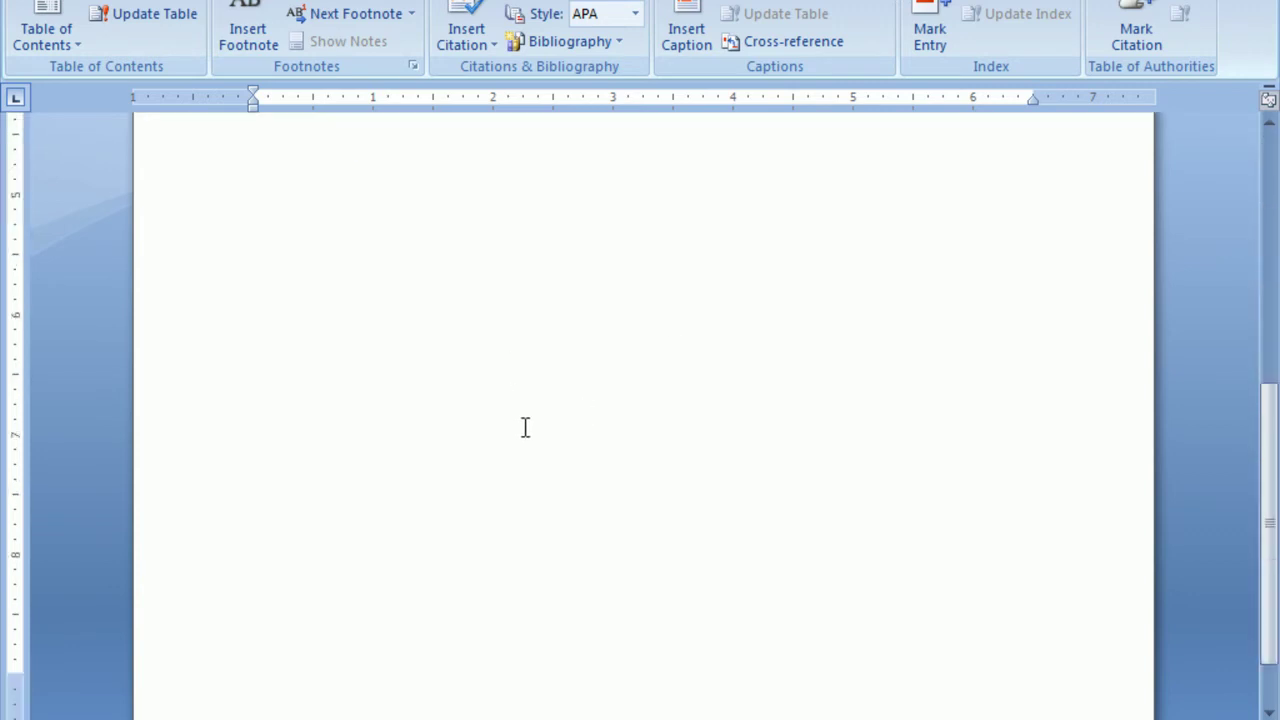
{"action": "scroll", "coordinate": [525, 427], "scroll_direction": "down", "scroll_amount": 2}
{"action": "scroll", "coordinate": [565, 371], "scroll_direction": "up", "scroll_amount": 14}
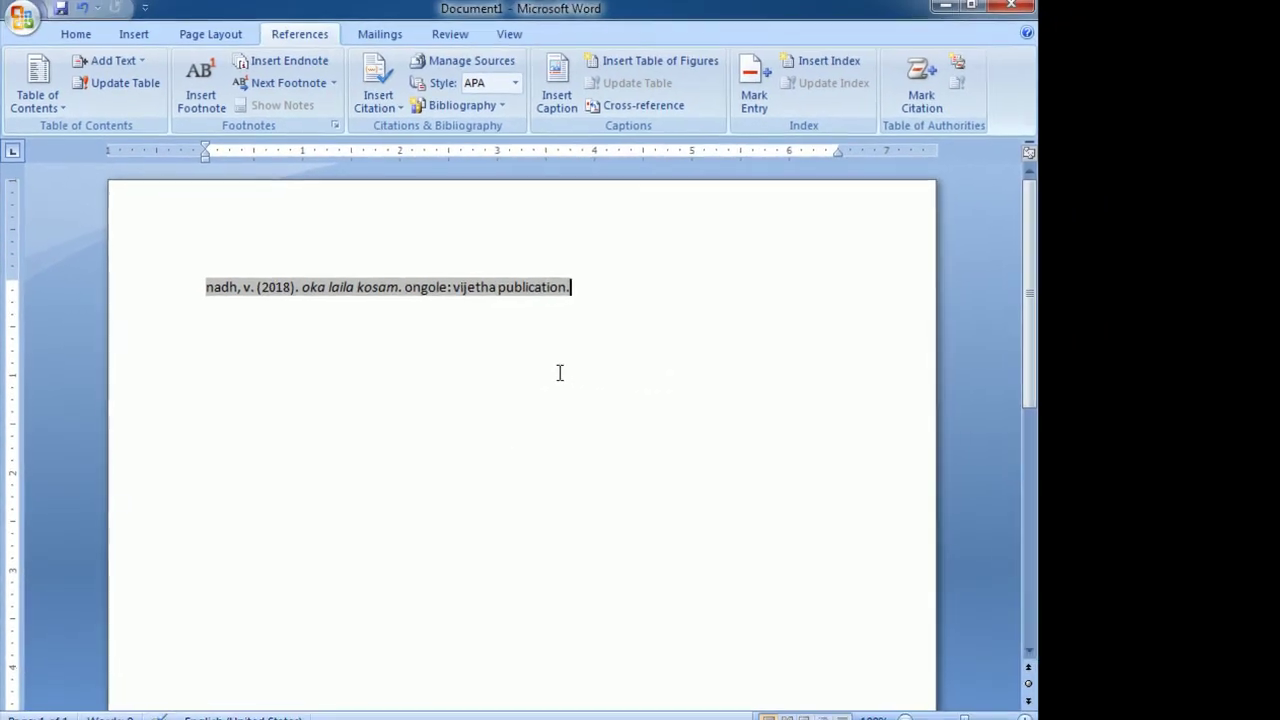
{"action": "left_click", "coordinate": [690, 371]}
{"action": "key", "text": "ctrl+a"}
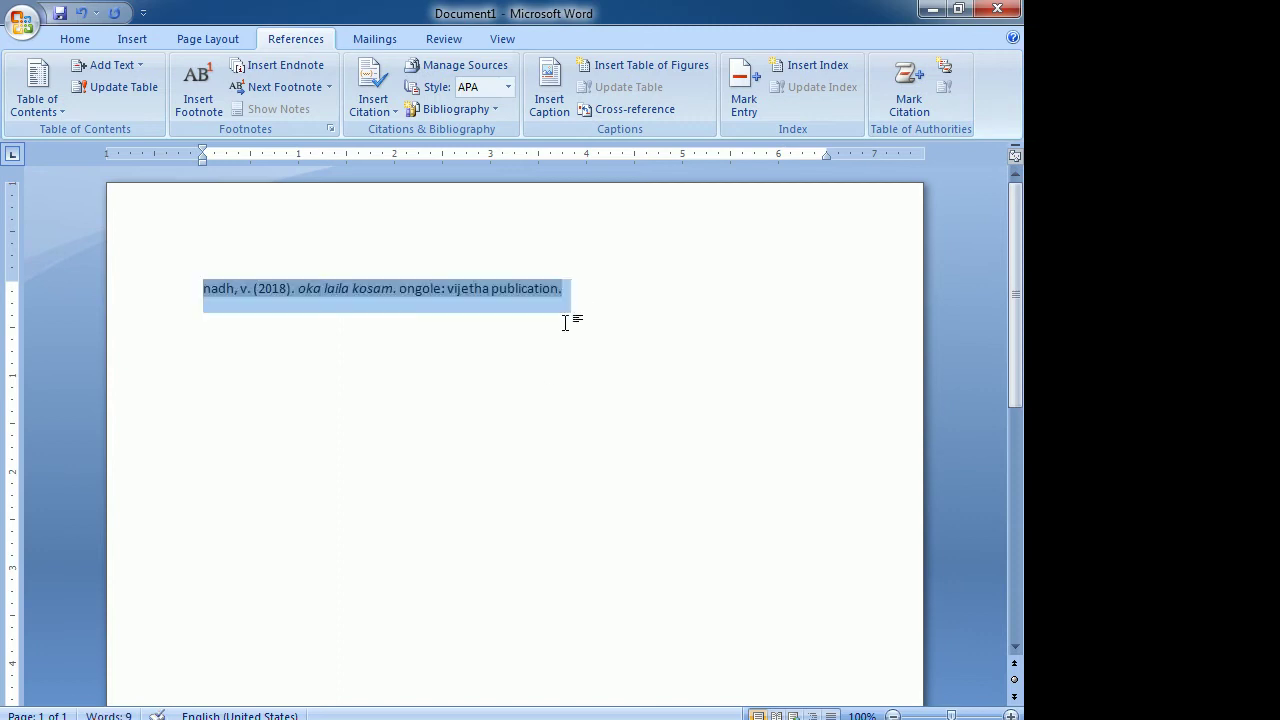
{"action": "key", "text": "Delete"}
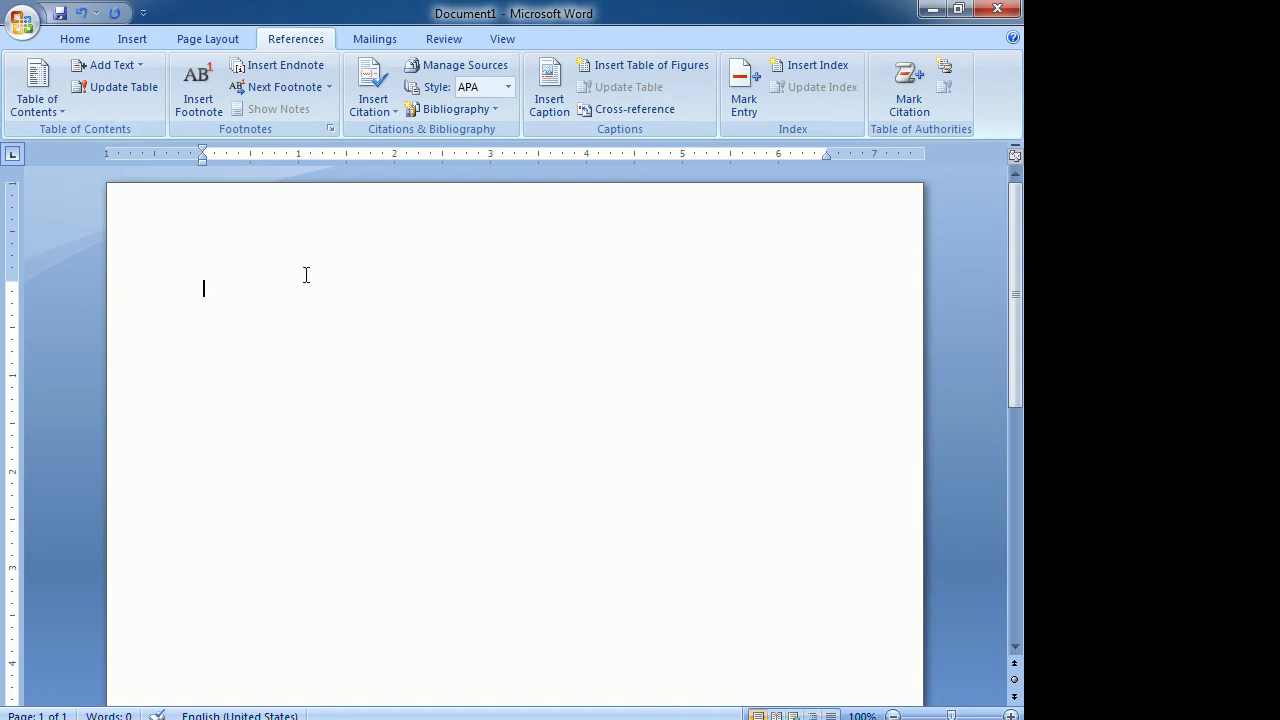
Insert the Chrysanthemum sample picture, resize it, and start a new page after it.
{"action": "left_click", "coordinate": [130, 40]}
{"action": "left_click", "coordinate": [177, 86]}
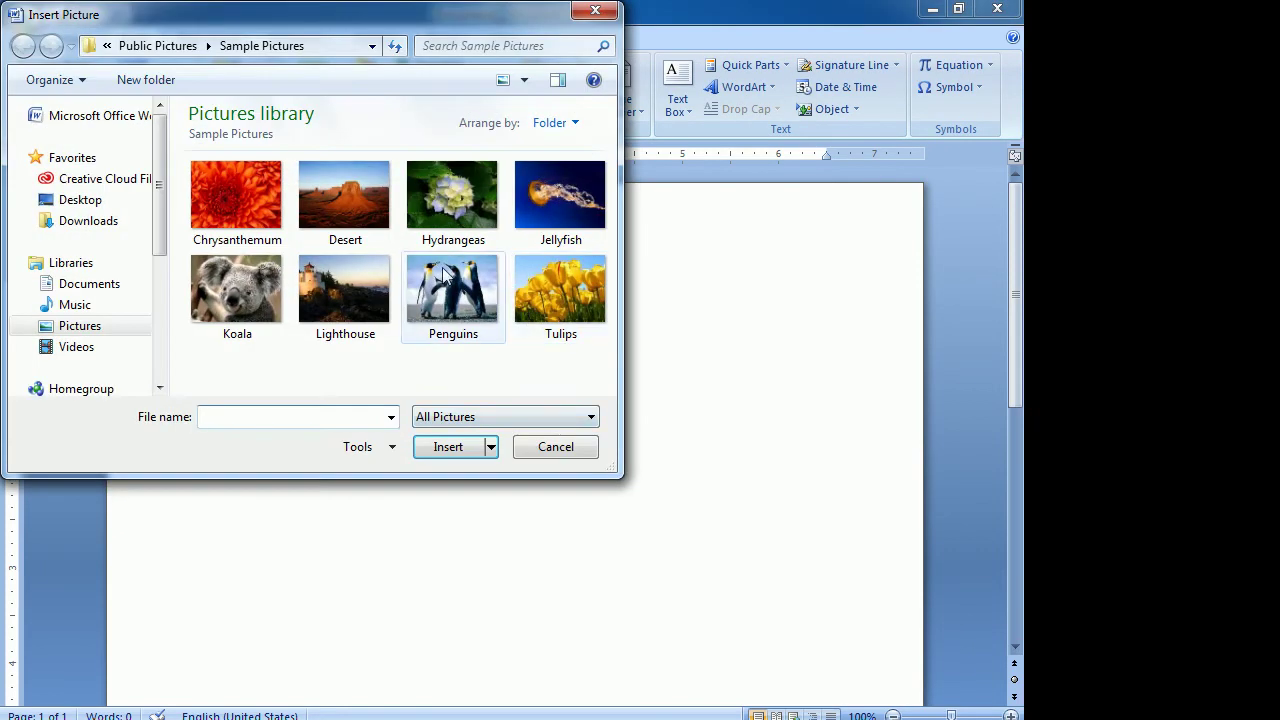
{"action": "left_click", "coordinate": [244, 206]}
{"action": "left_click", "coordinate": [347, 198], "text": "ctrl"}
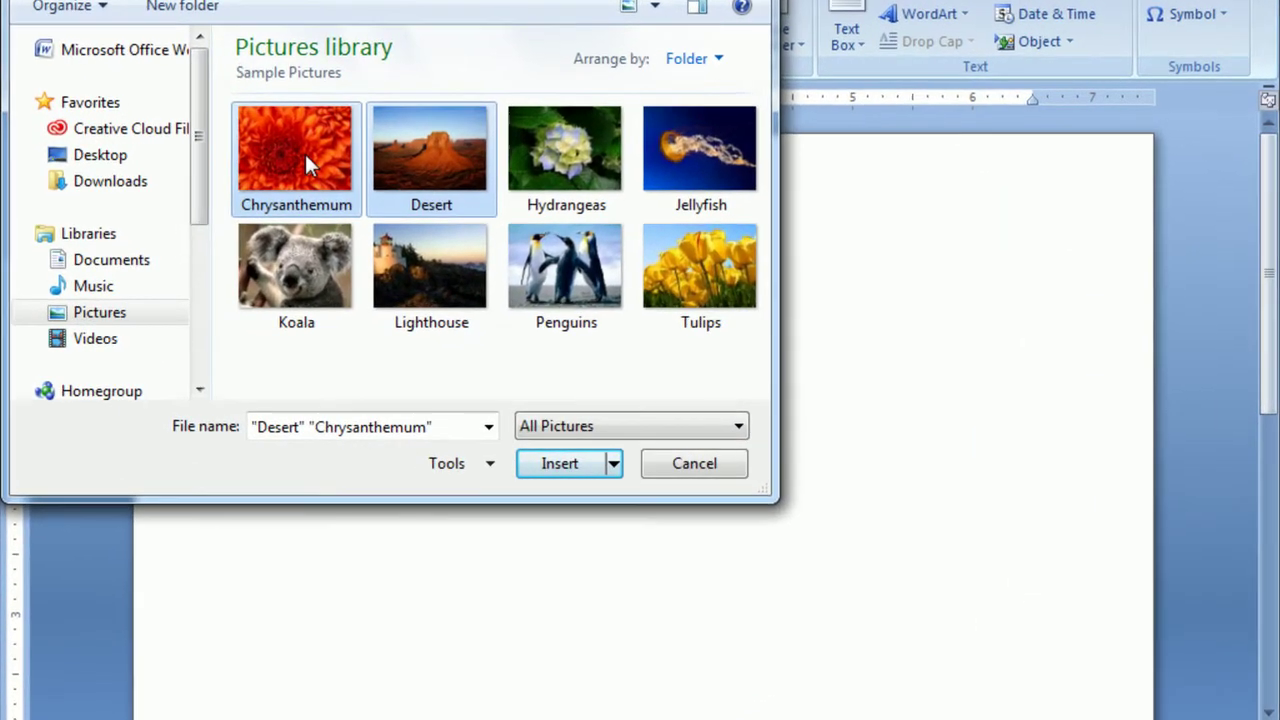
{"action": "left_click", "coordinate": [246, 205]}
{"action": "left_click", "coordinate": [562, 464]}
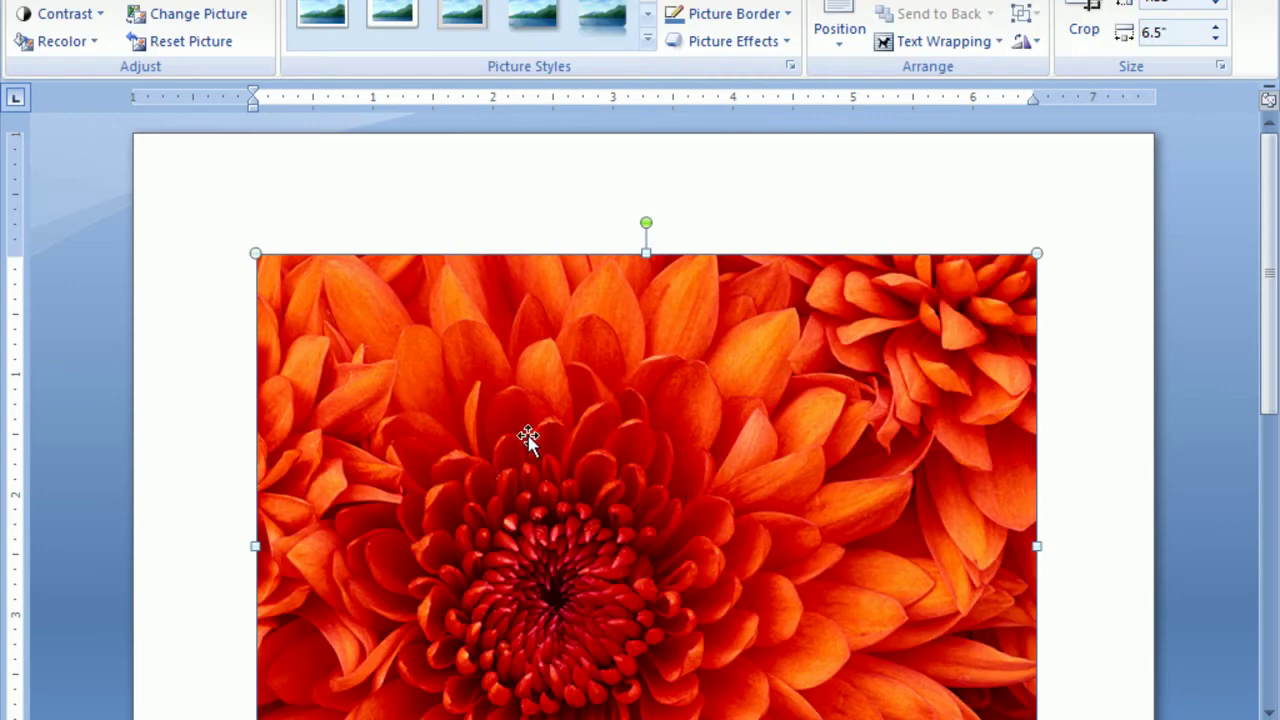
{"action": "scroll", "coordinate": [489, 323], "scroll_direction": "down", "scroll_amount": 2}
{"action": "scroll", "coordinate": [347, 350], "scroll_direction": "up", "scroll_amount": 2}
{"action": "left_click_drag", "start_coordinate": [250, 252], "coordinate": [445, 388]}
{"action": "scroll", "coordinate": [897, 533], "scroll_direction": "down", "scroll_amount": 4}
{"action": "scroll", "coordinate": [897, 533], "scroll_direction": "down", "scroll_amount": 3}
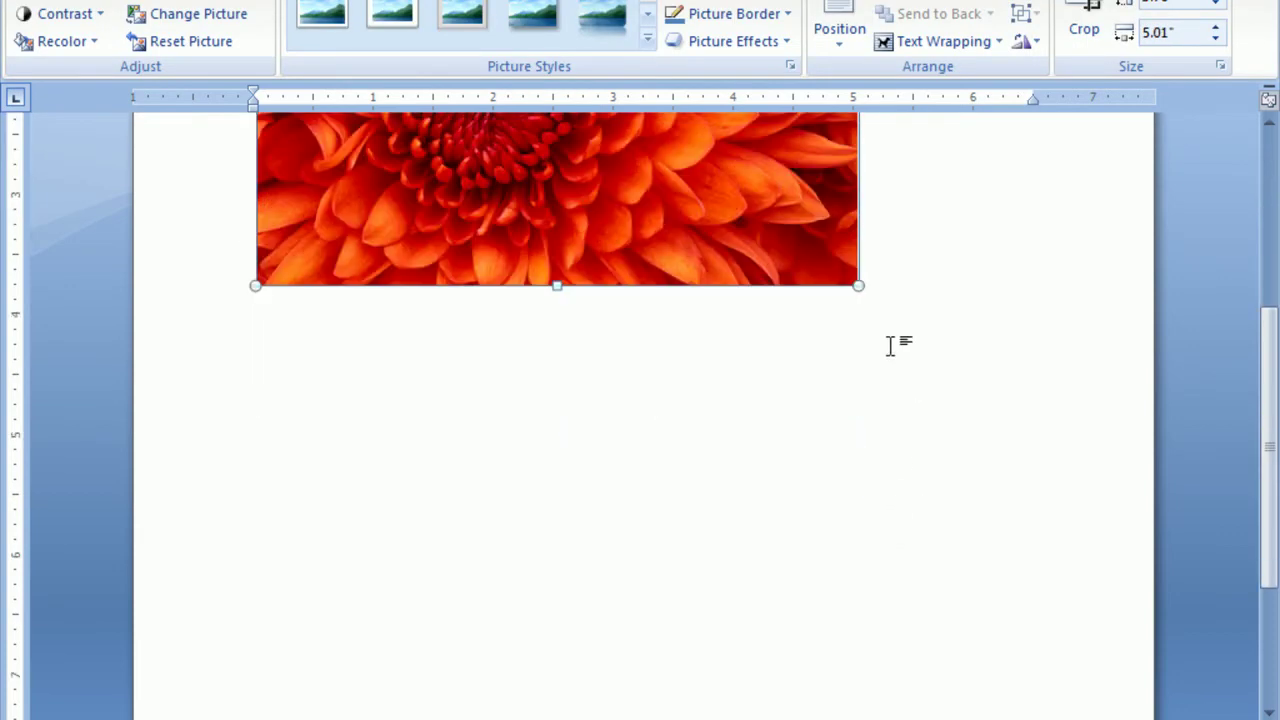
{"action": "left_click", "coordinate": [900, 290]}
{"action": "key", "text": "ctrl+Return"}
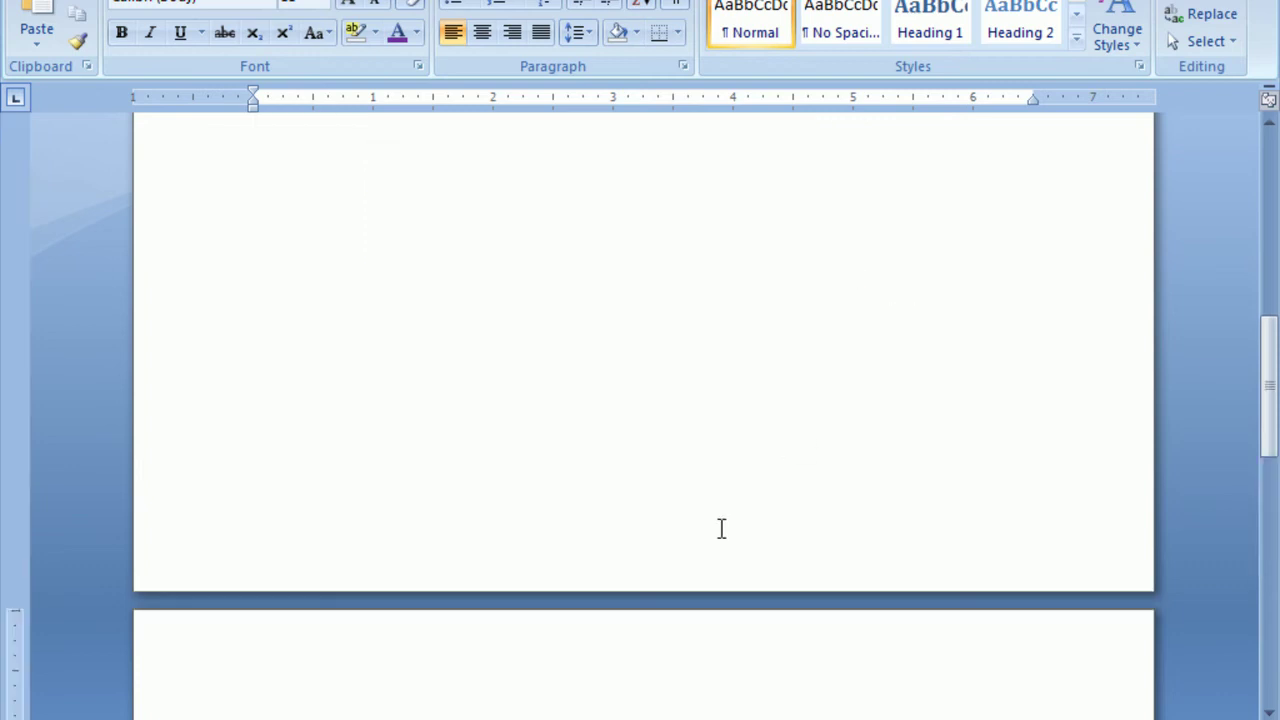
Insert the Desert sample picture on the new page and resize it.
{"action": "scroll", "coordinate": [552, 405], "scroll_direction": "down", "scroll_amount": 2}
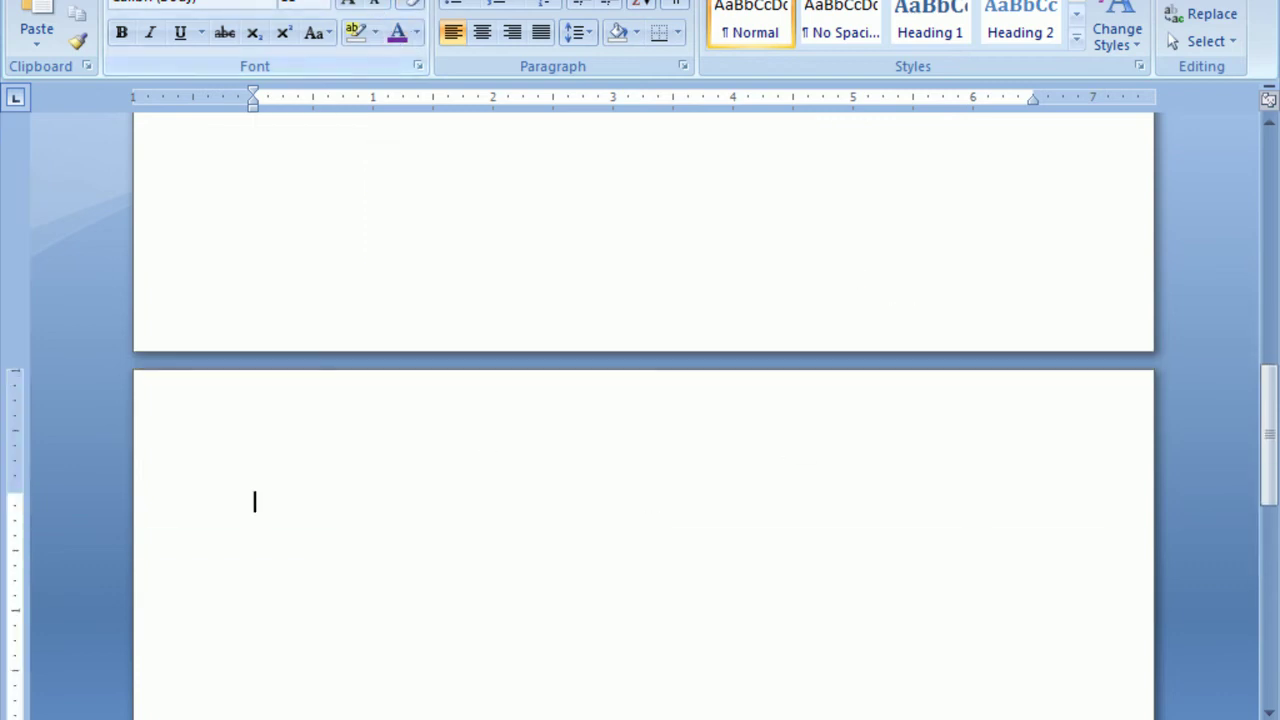
{"action": "left_click", "coordinate": [128, 1]}
{"action": "left_click", "coordinate": [235, 17]}
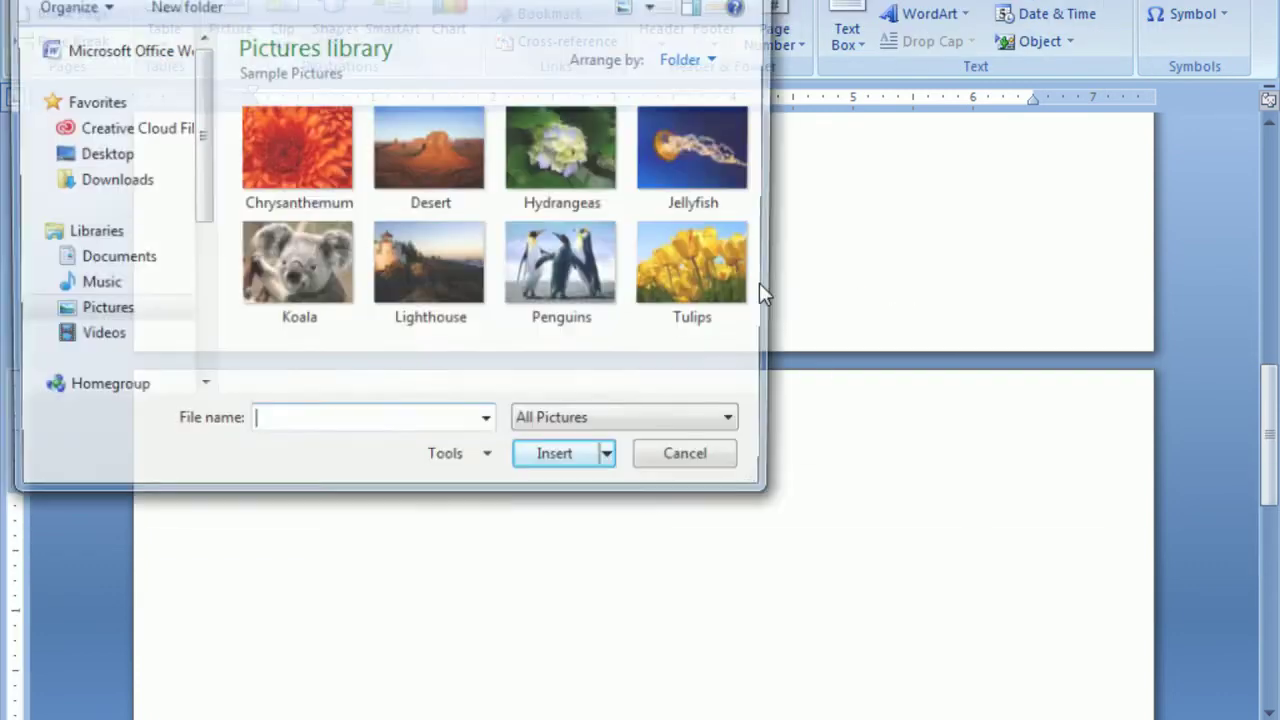
{"action": "left_click", "coordinate": [407, 143]}
{"action": "left_click", "coordinate": [560, 463]}
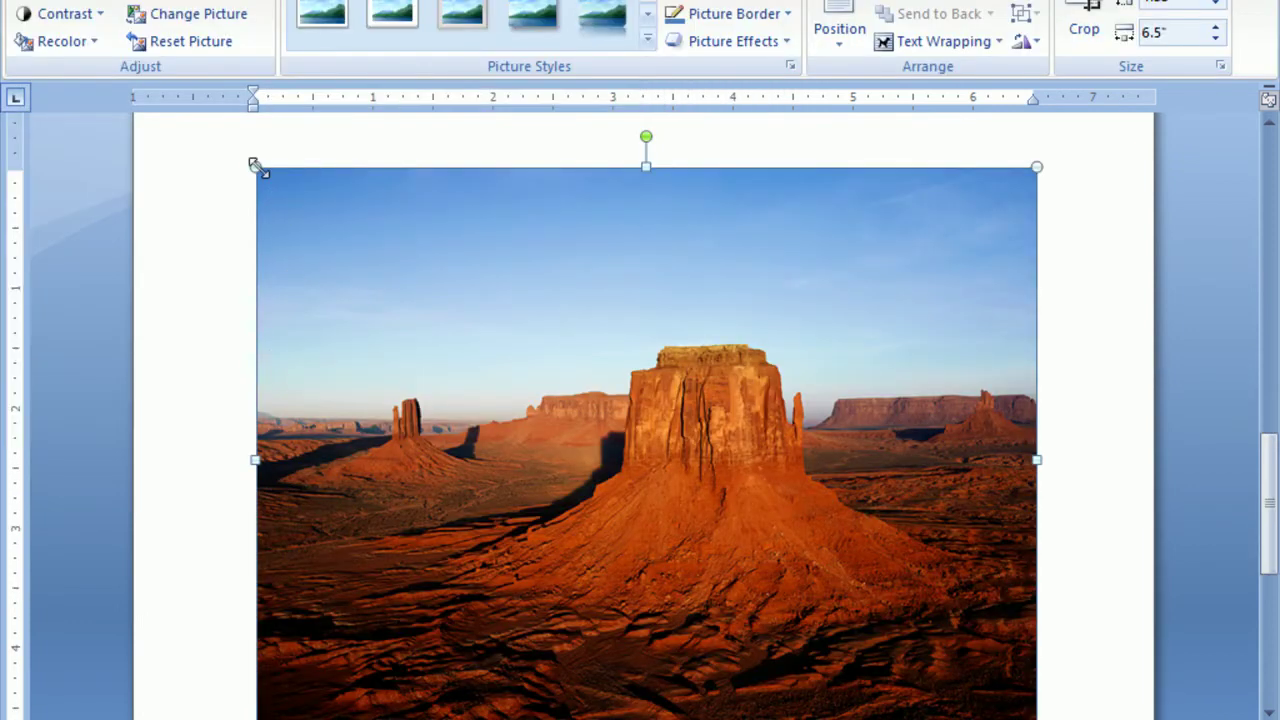
{"action": "left_click_drag", "start_coordinate": [255, 167], "coordinate": [640, 498]}
{"action": "scroll", "coordinate": [935, 566], "scroll_direction": "down", "scroll_amount": 4}
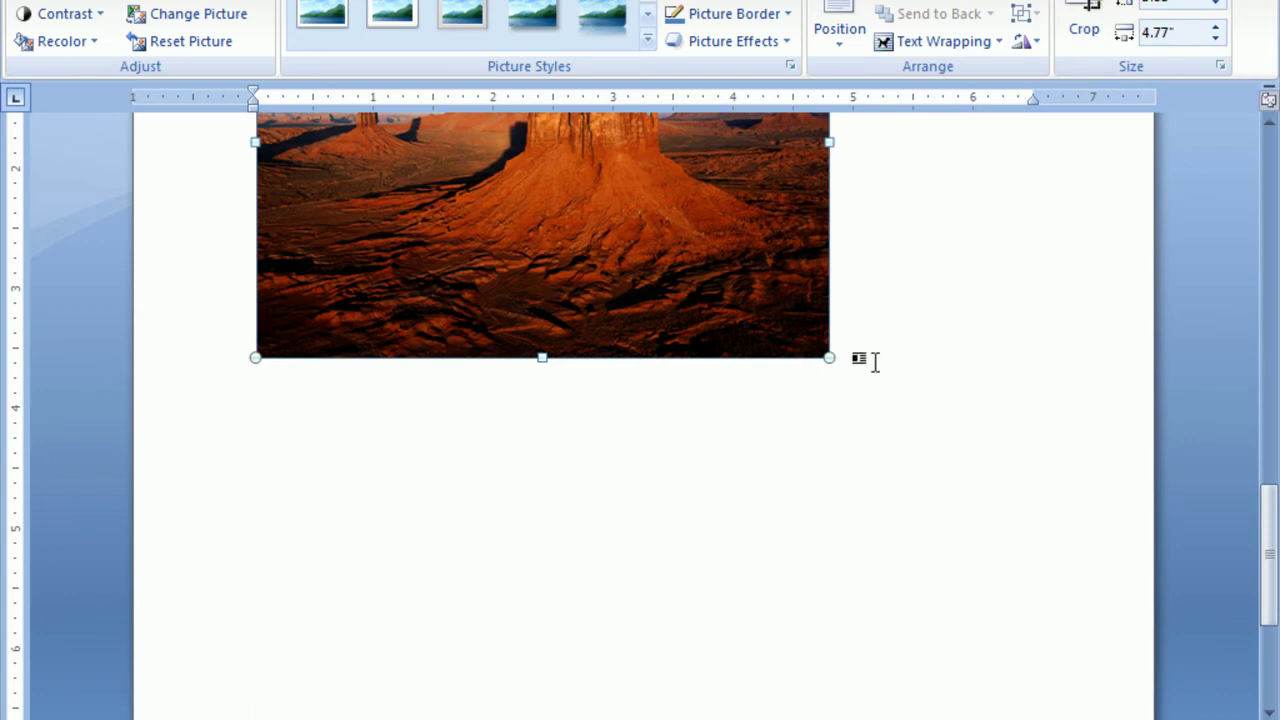
{"action": "left_click", "coordinate": [856, 359]}
{"action": "key", "text": "BackSpace"}
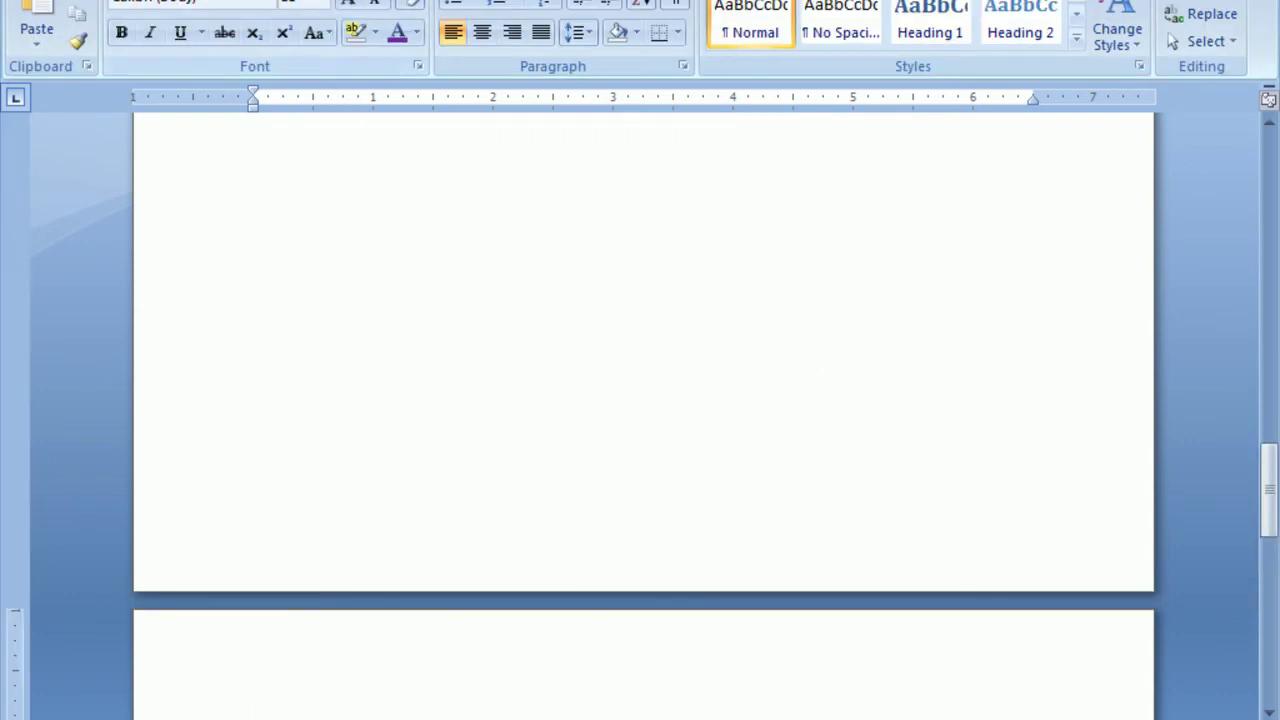
Insert the Jellyfish sample picture and shrink it to 4.38 inches wide.
{"action": "left_click", "coordinate": [132, 1]}
{"action": "left_click", "coordinate": [230, 18]}
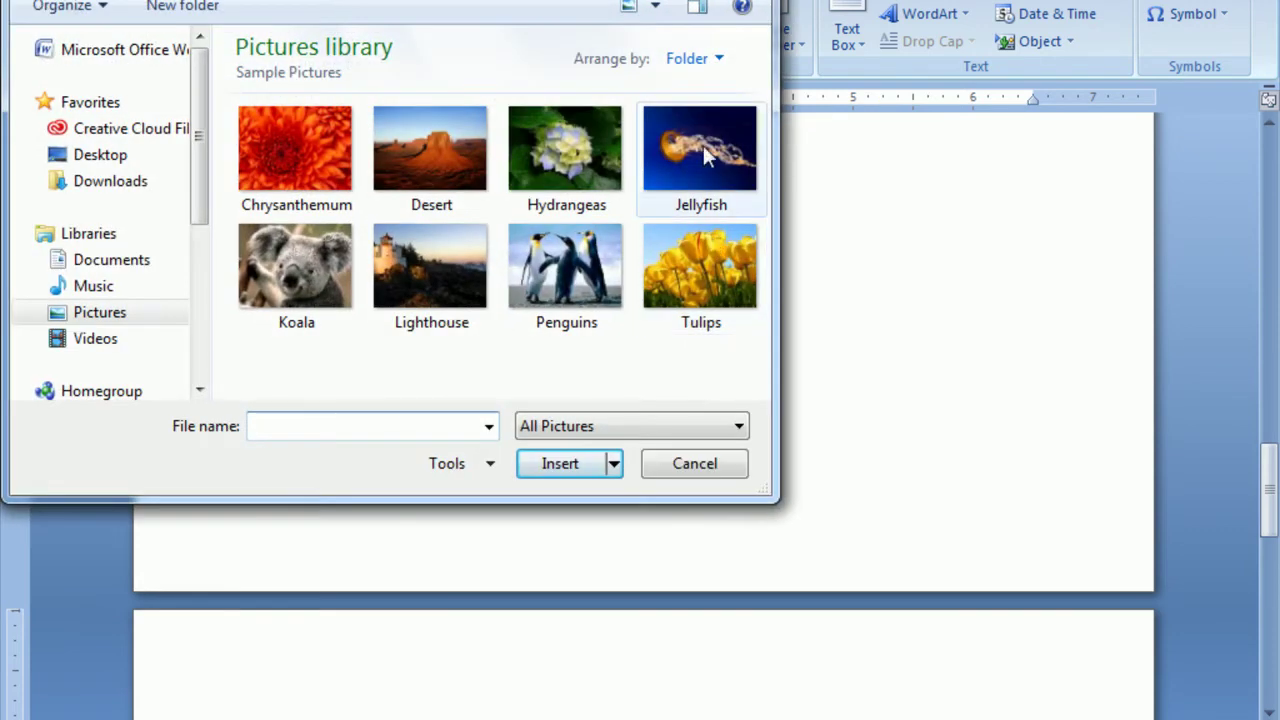
{"action": "left_click", "coordinate": [700, 148]}
{"action": "left_click", "coordinate": [562, 464]}
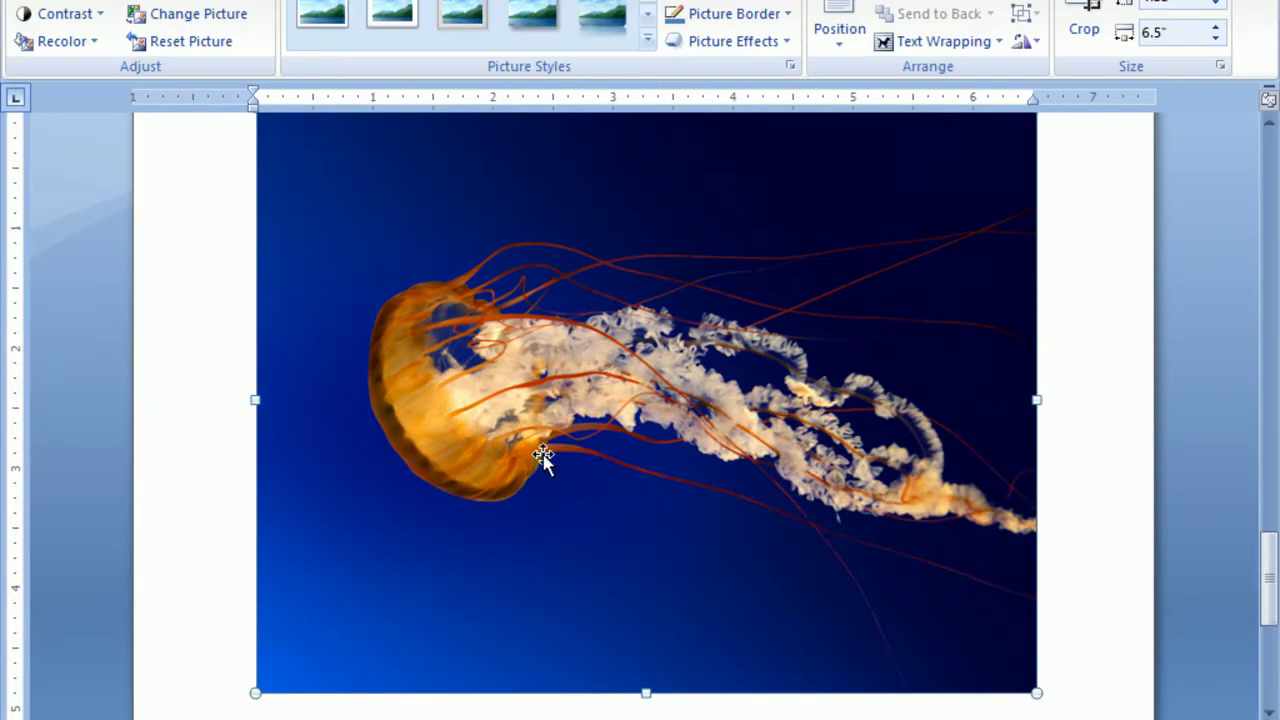
{"action": "scroll", "coordinate": [437, 346], "scroll_direction": "up", "scroll_amount": 2}
{"action": "left_click_drag", "start_coordinate": [253, 225], "coordinate": [515, 420]}
{"action": "scroll", "coordinate": [917, 434], "scroll_direction": "up", "scroll_amount": 3}
{"action": "left_click", "coordinate": [965, 475]}
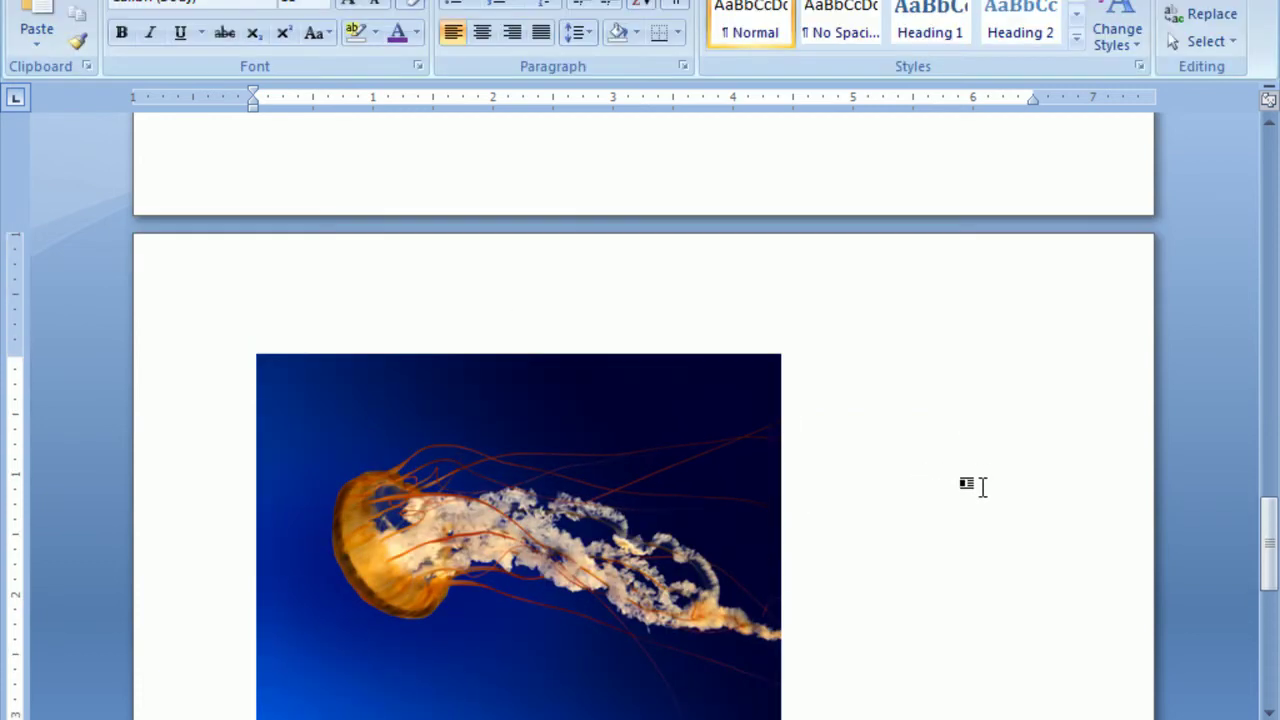
{"action": "scroll", "coordinate": [960, 480], "scroll_direction": "up", "scroll_amount": 6}
{"action": "scroll", "coordinate": [950, 463], "scroll_direction": "up", "scroll_amount": 15}
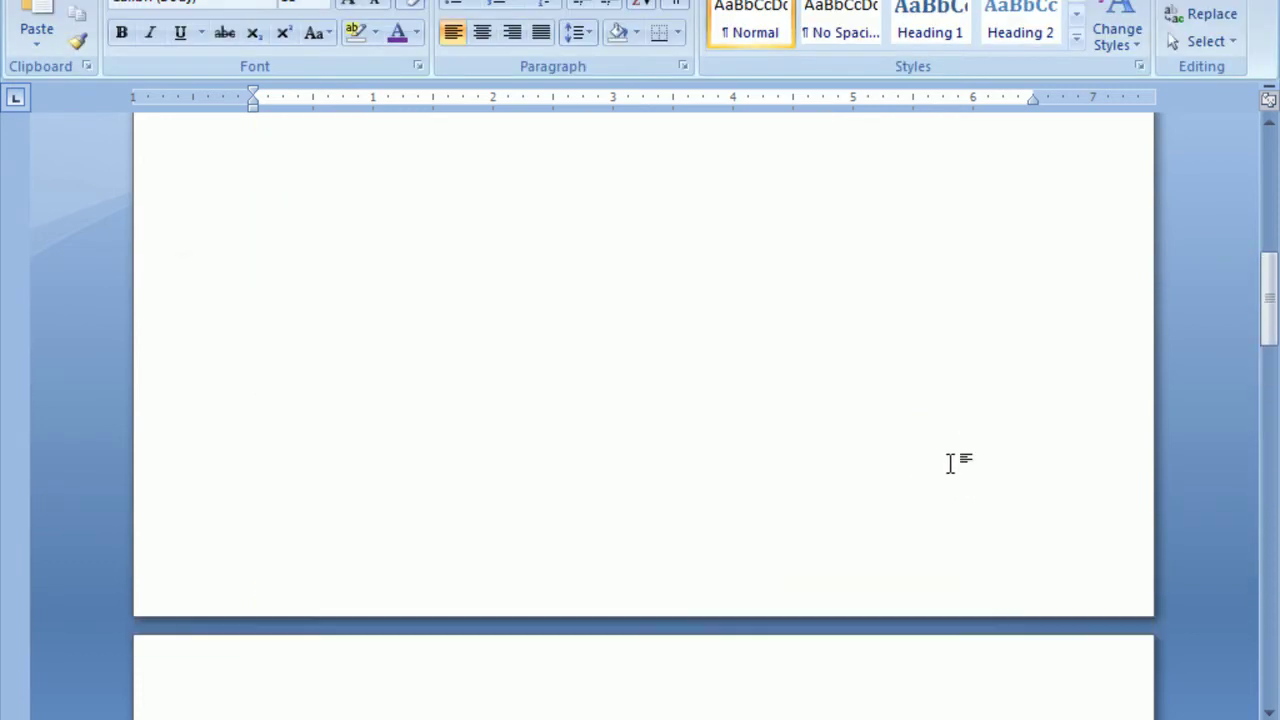
{"action": "left_click", "coordinate": [336, 0]}
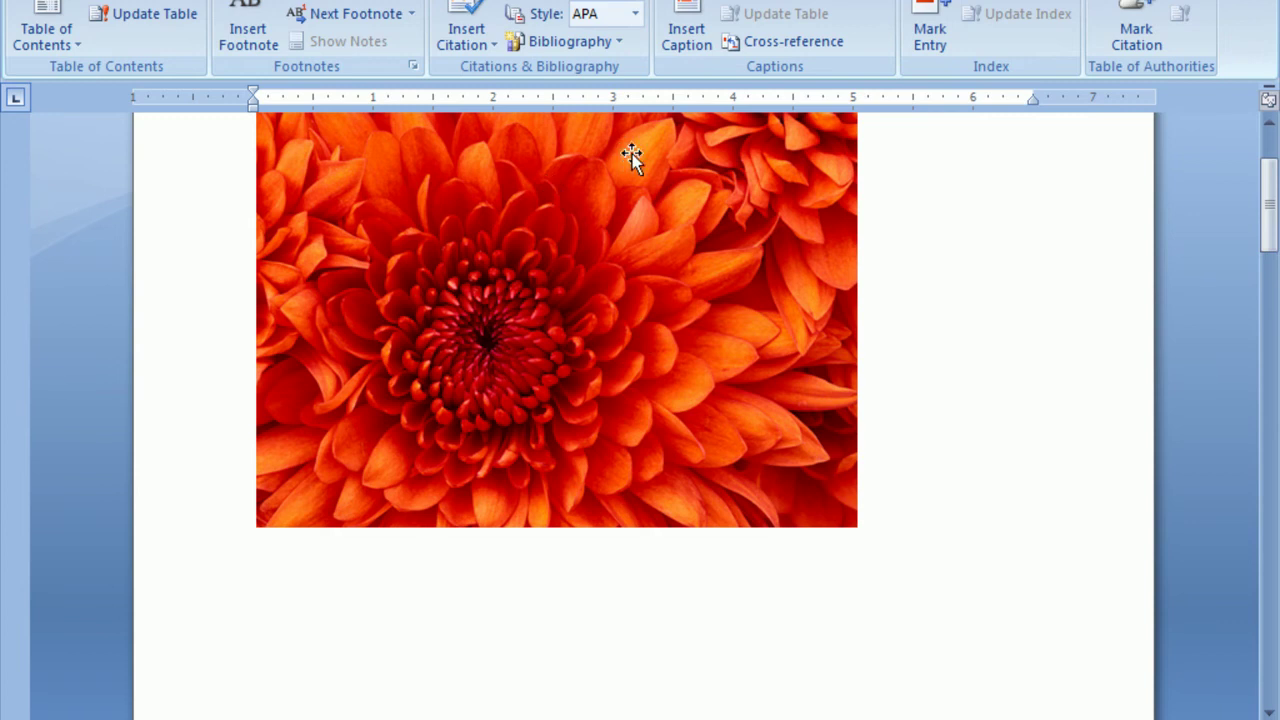
Open the Table of Figures dialog and close it without changes.
{"action": "left_click", "coordinate": [798, 1]}
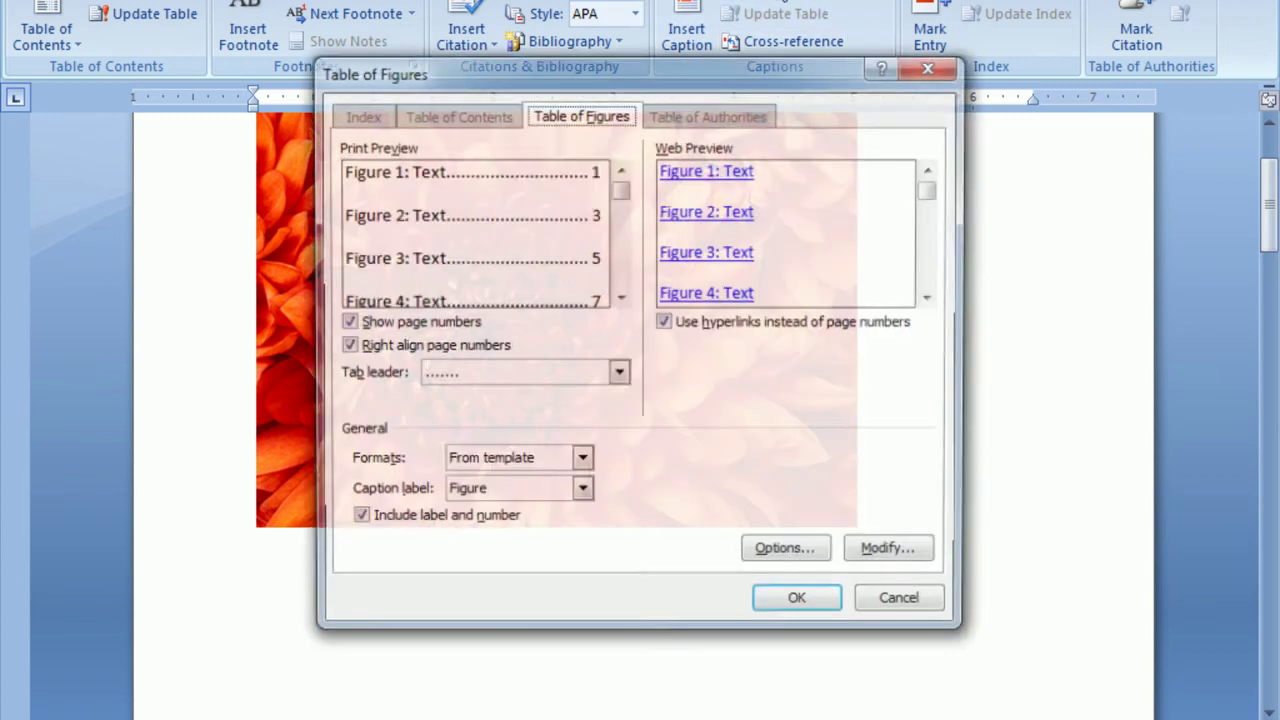
{"action": "left_click_drag", "start_coordinate": [560, 85], "coordinate": [644, 108]}
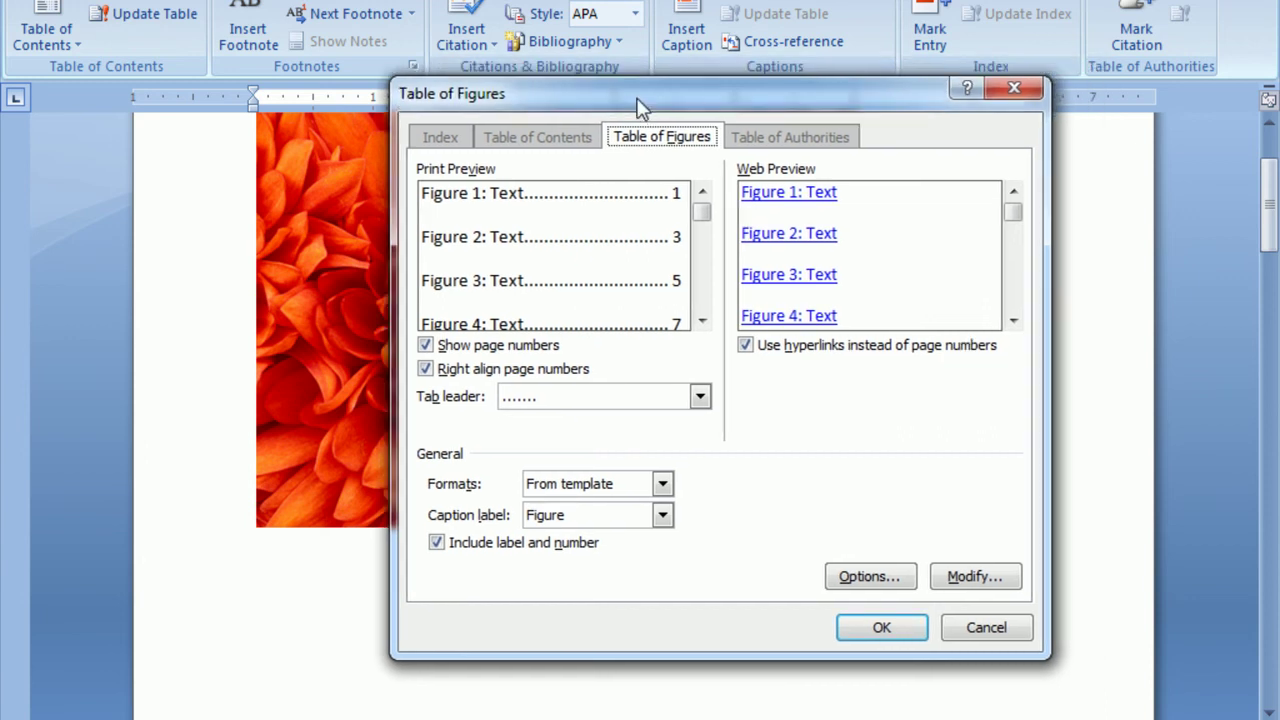
{"action": "left_click", "coordinate": [963, 614]}
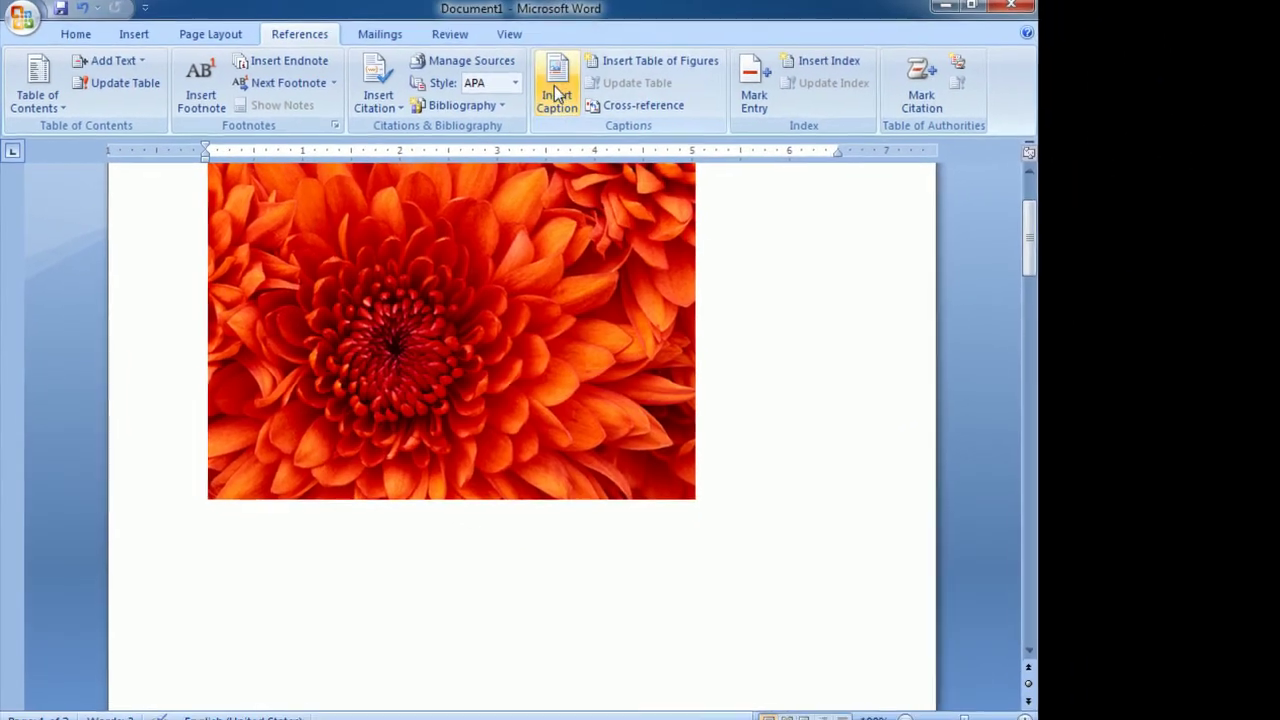
Caption the Chrysanthemum picture 'Figure 1' using the Figure label.
{"action": "left_click", "coordinate": [557, 93]}
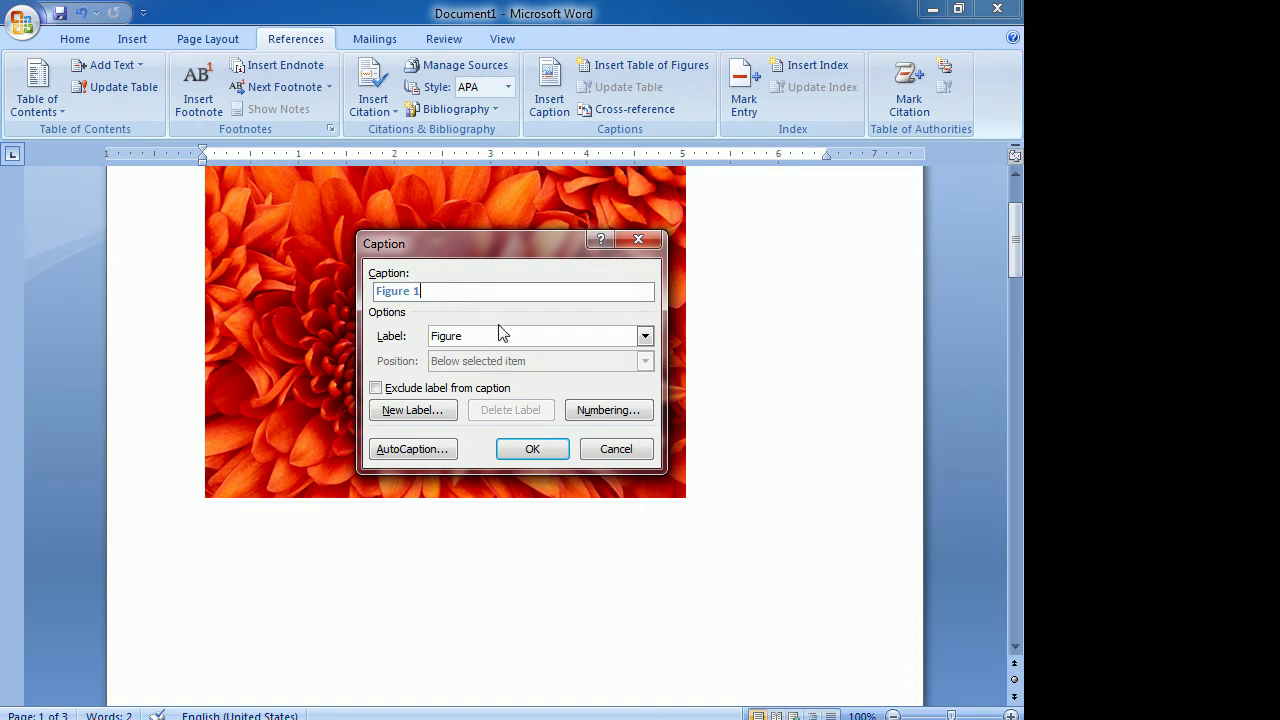
{"action": "left_click", "coordinate": [548, 342]}
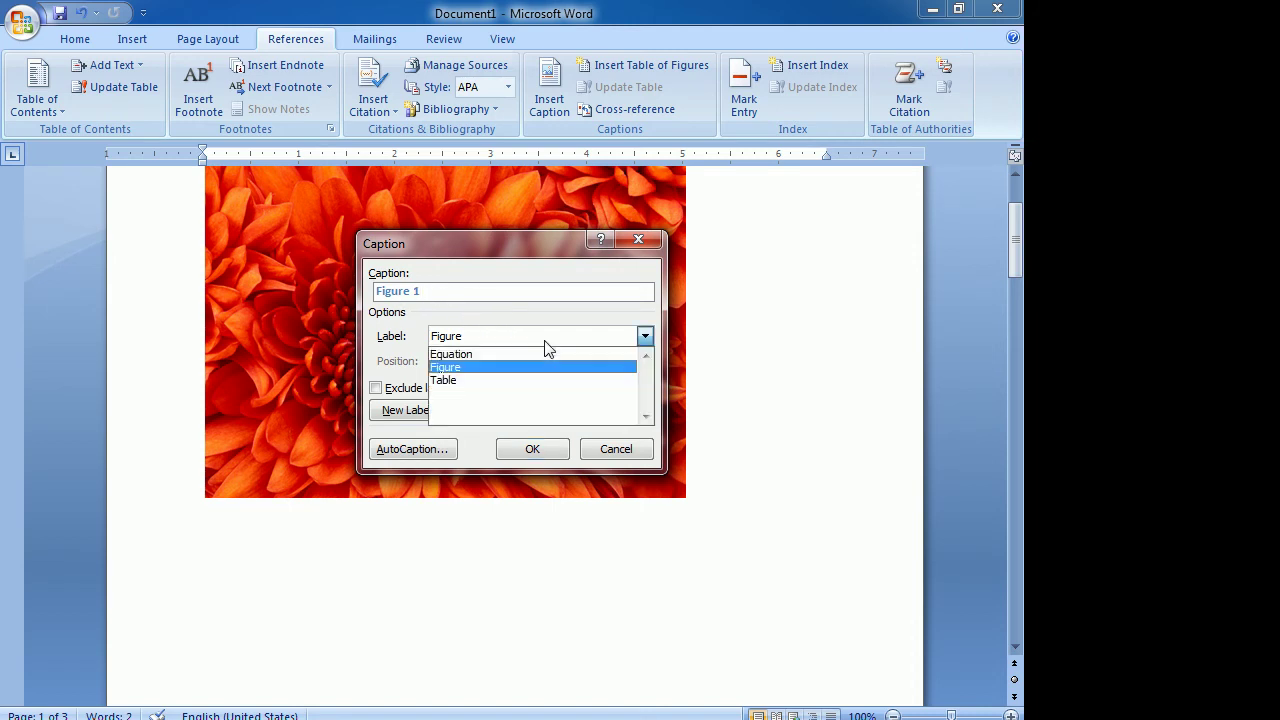
{"action": "left_click", "coordinate": [470, 367]}
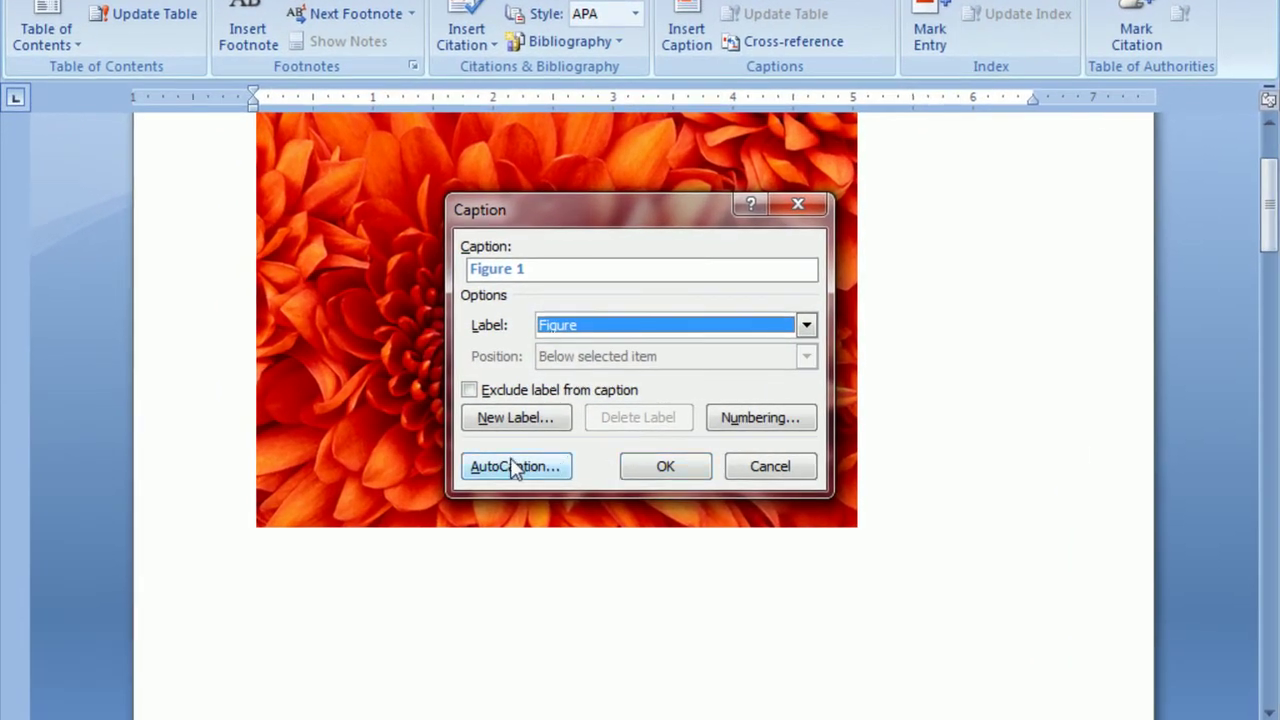
{"action": "left_click", "coordinate": [688, 466]}
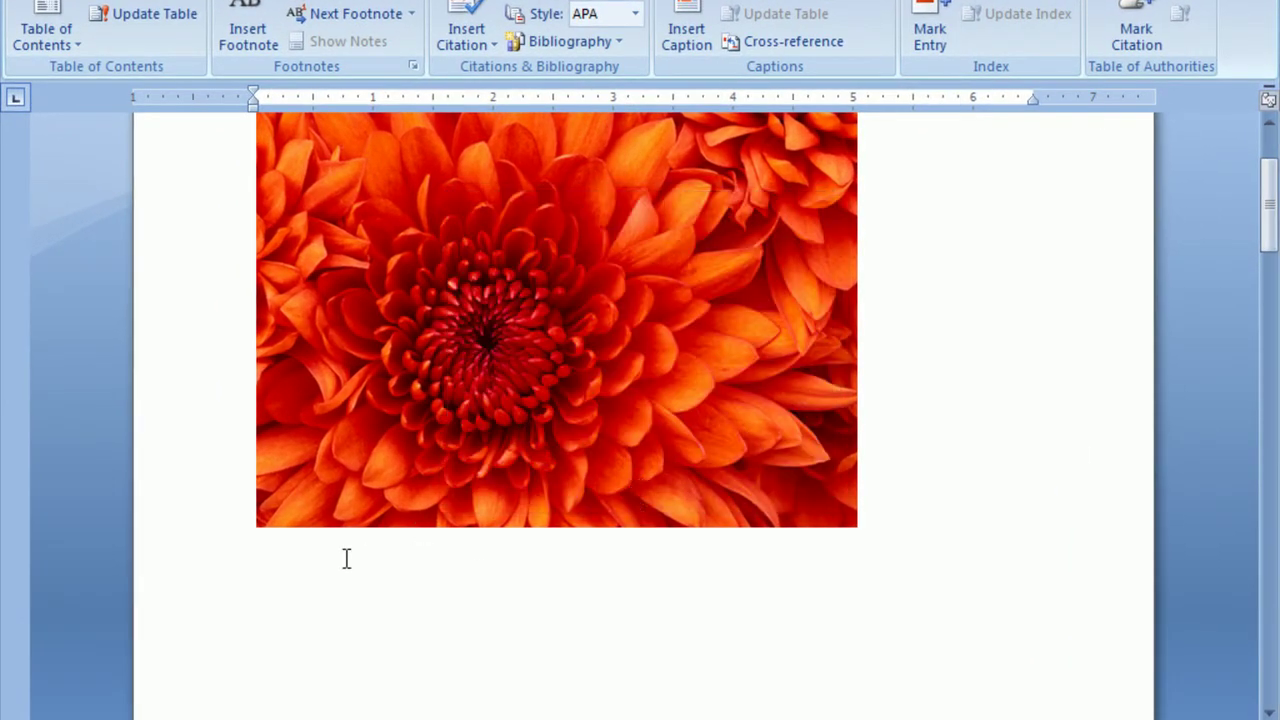
{"action": "left_click", "coordinate": [394, 430]}
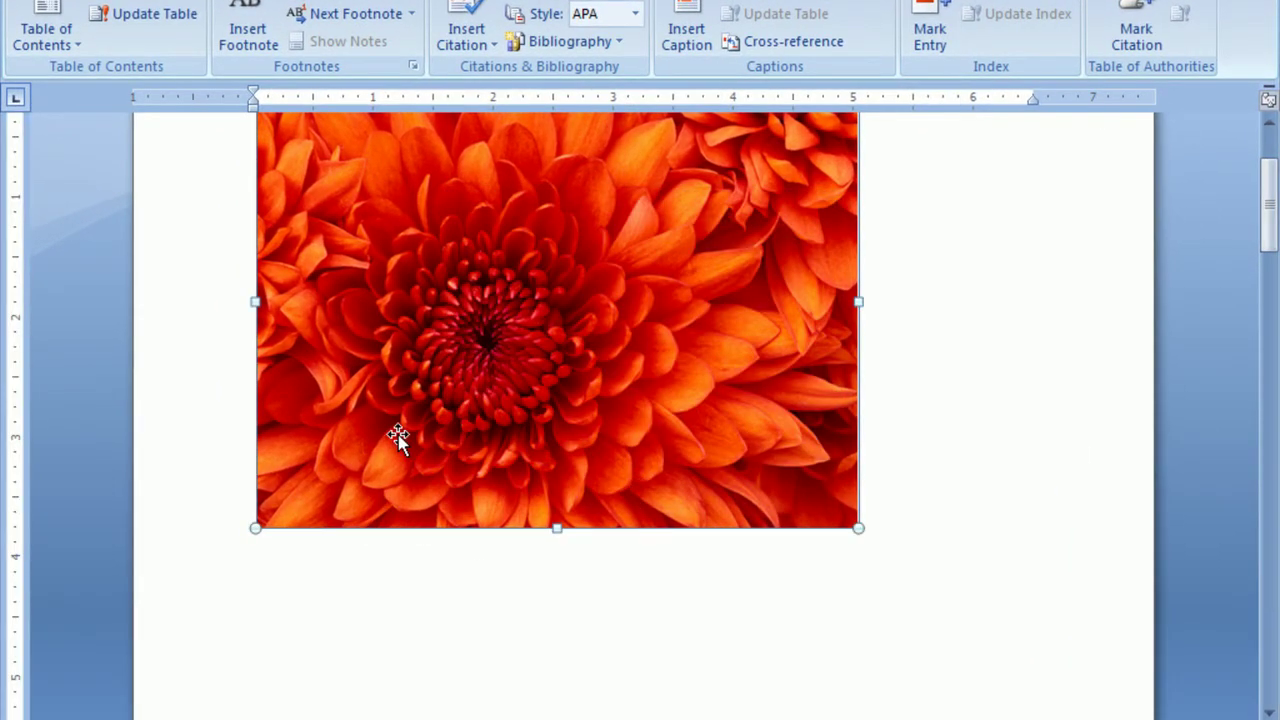
{"action": "left_click", "coordinate": [680, 35]}
{"action": "left_click", "coordinate": [663, 466]}
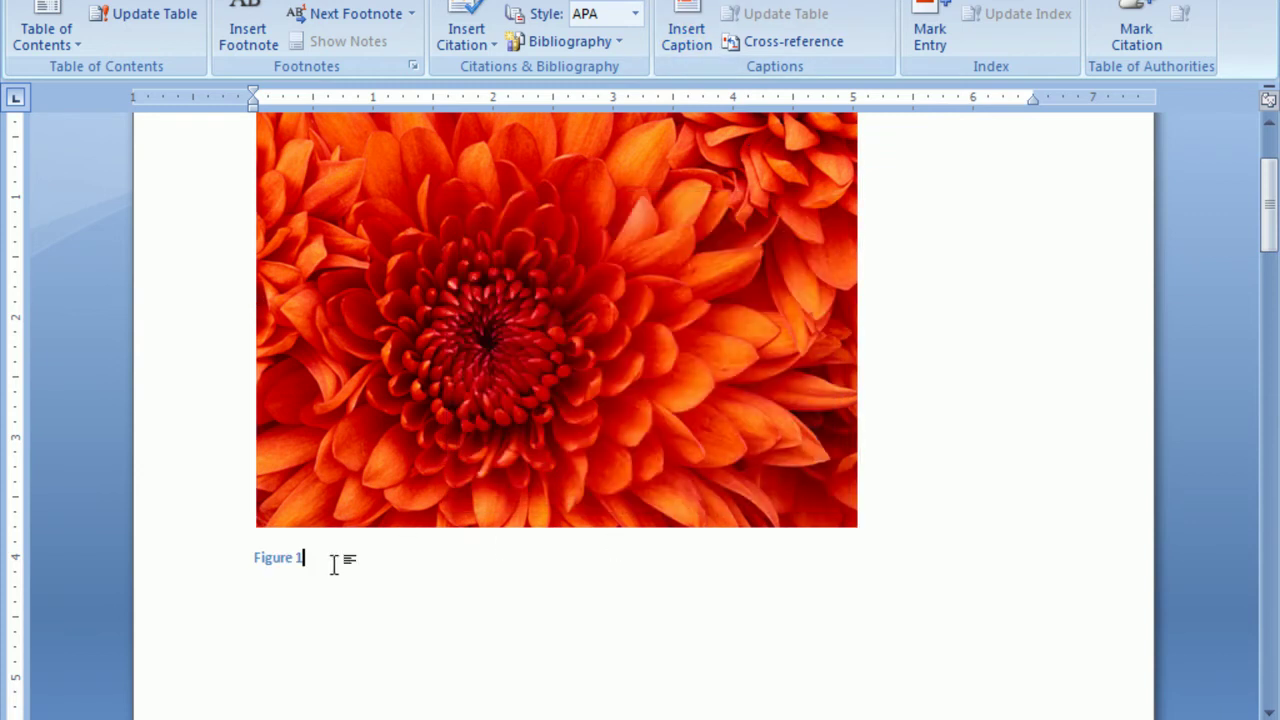
Caption the desert picture as Figure 2.
{"action": "scroll", "coordinate": [430, 557], "scroll_direction": "down", "scroll_amount": 10}
{"action": "left_click", "coordinate": [428, 572]}
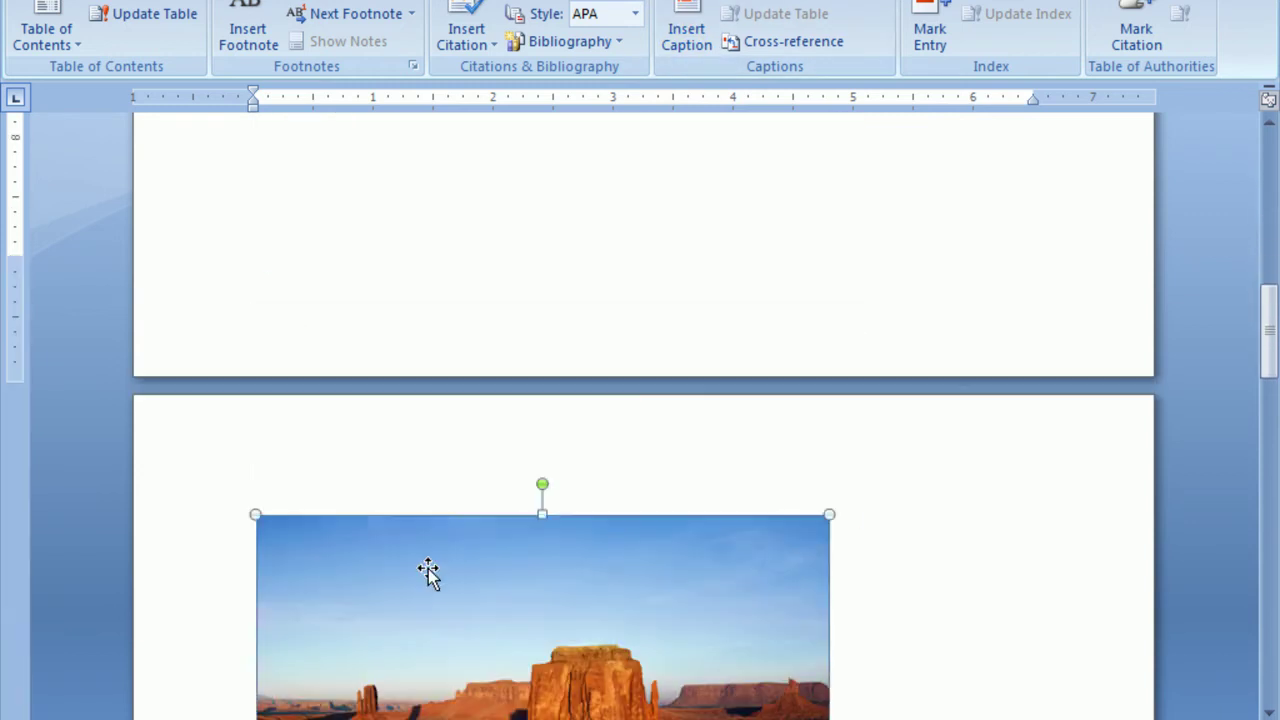
{"action": "left_click", "coordinate": [686, 30]}
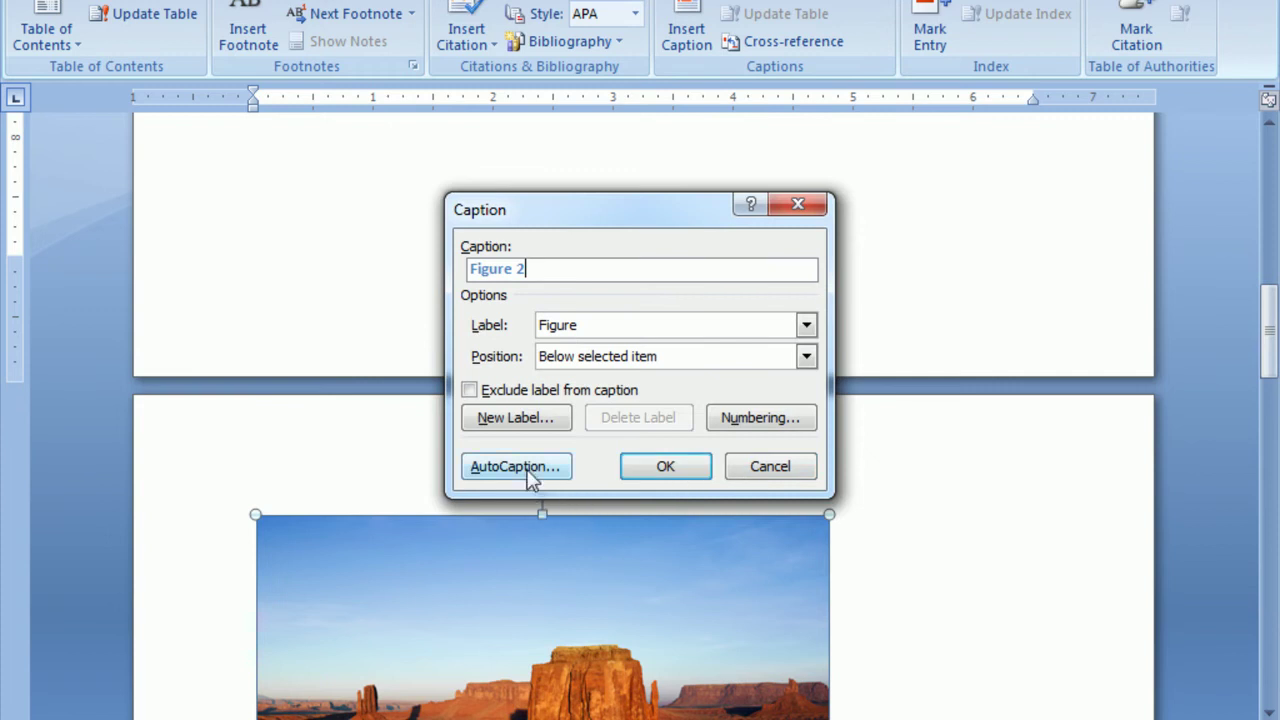
{"action": "left_click", "coordinate": [668, 470]}
Caption the jellyfish picture as Figure 3.
{"action": "scroll", "coordinate": [606, 566], "scroll_direction": "down", "scroll_amount": 8}
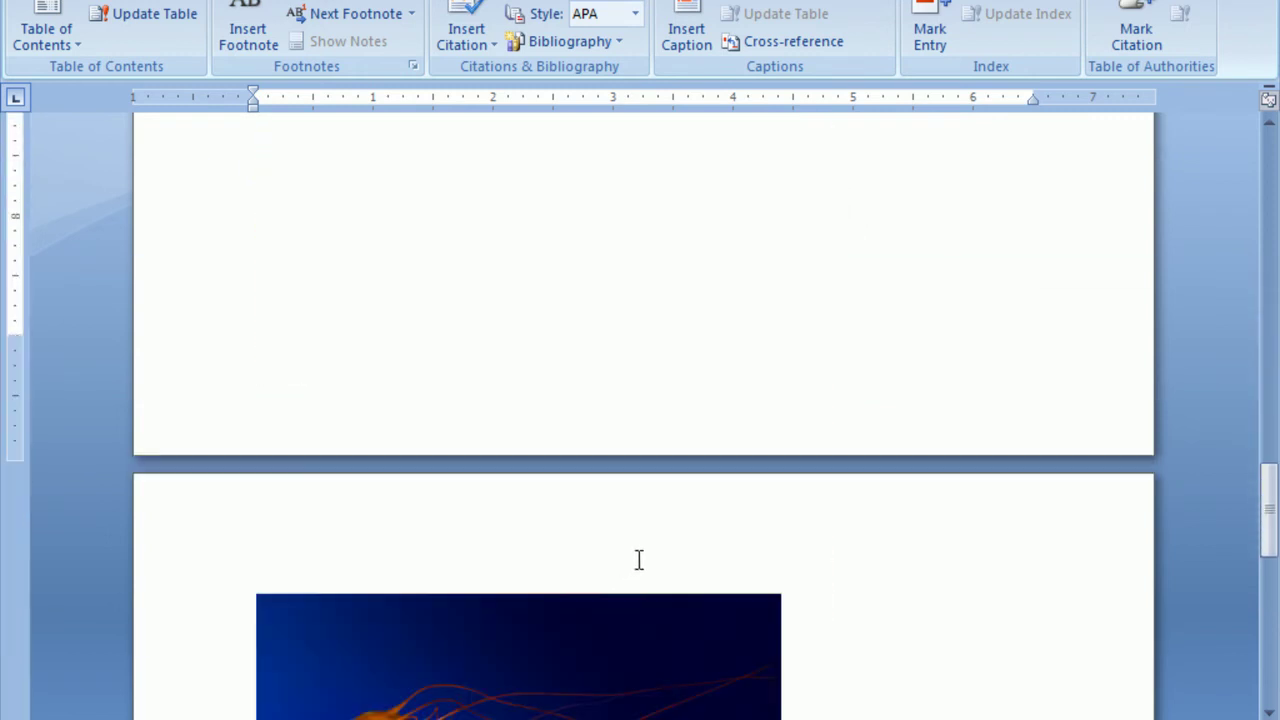
{"action": "scroll", "coordinate": [639, 560], "scroll_direction": "down", "scroll_amount": 3}
{"action": "left_click", "coordinate": [544, 528]}
{"action": "left_click", "coordinate": [686, 30]}
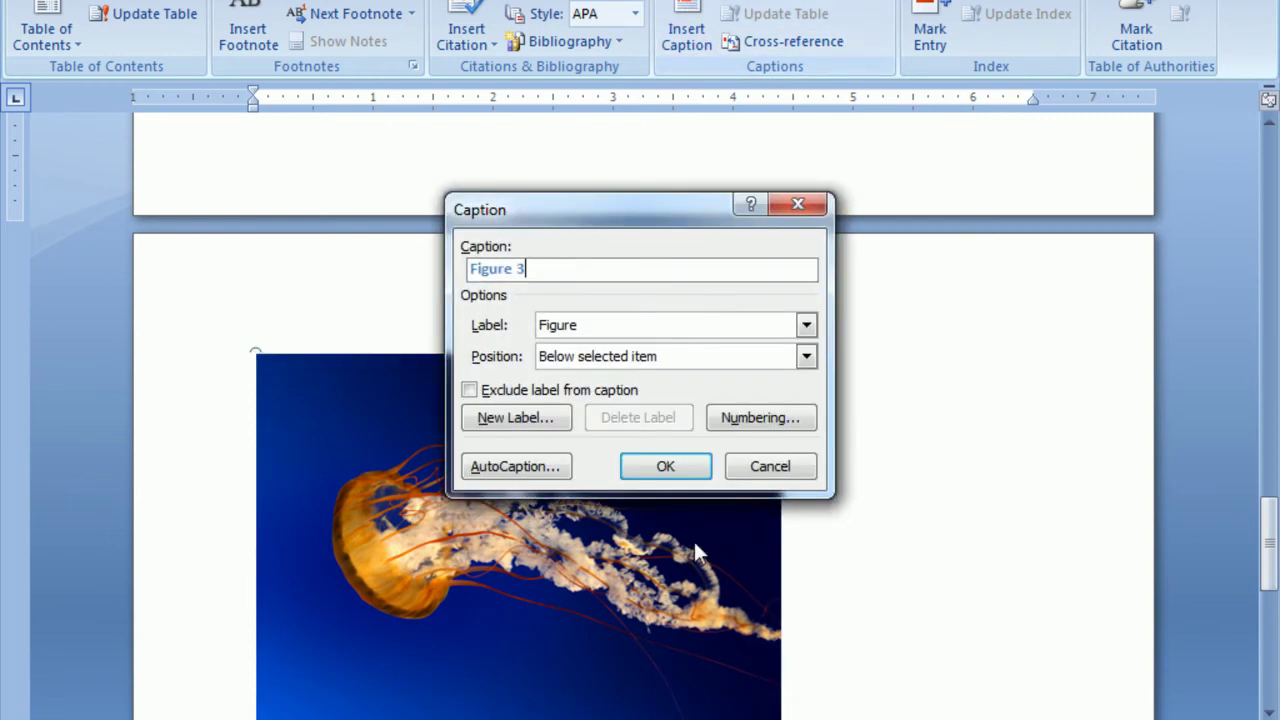
{"action": "left_click", "coordinate": [655, 468]}
Delete the stray 'Figure 4' caption line beneath the jellyfish.
{"action": "scroll", "coordinate": [747, 511], "scroll_direction": "down", "scroll_amount": 4}
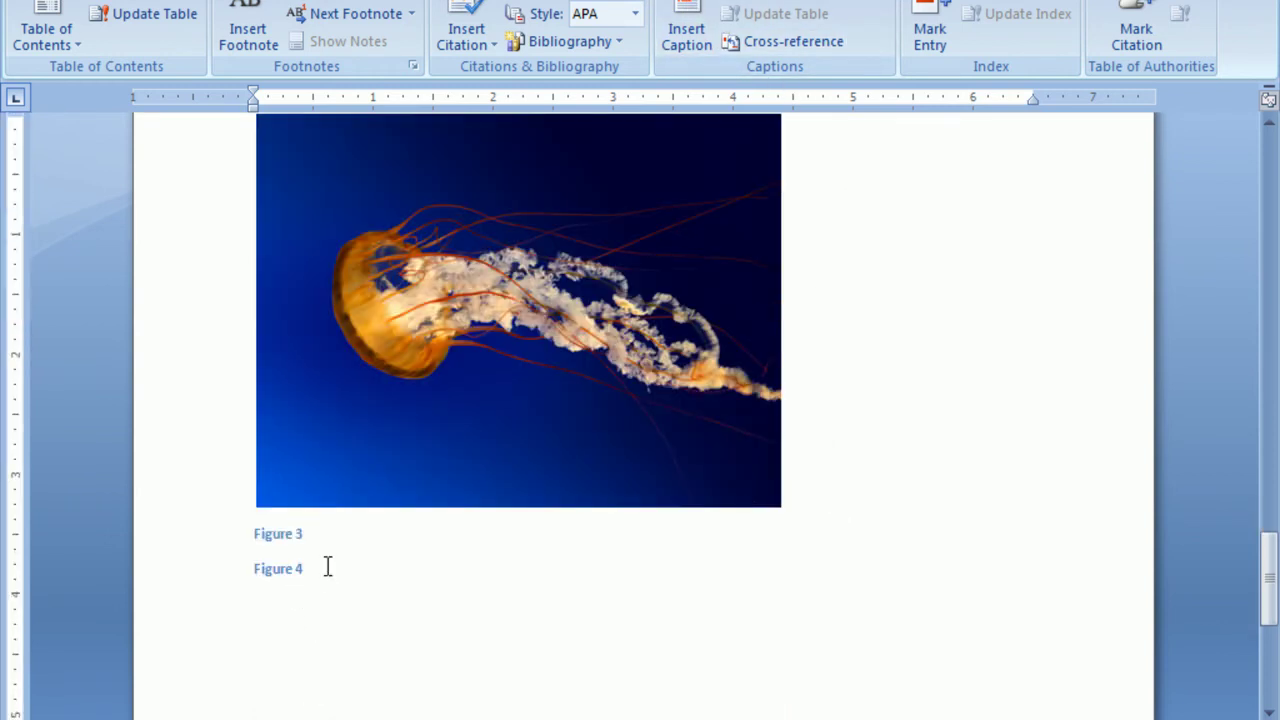
{"action": "left_click_drag", "start_coordinate": [312, 571], "coordinate": [166, 583]}
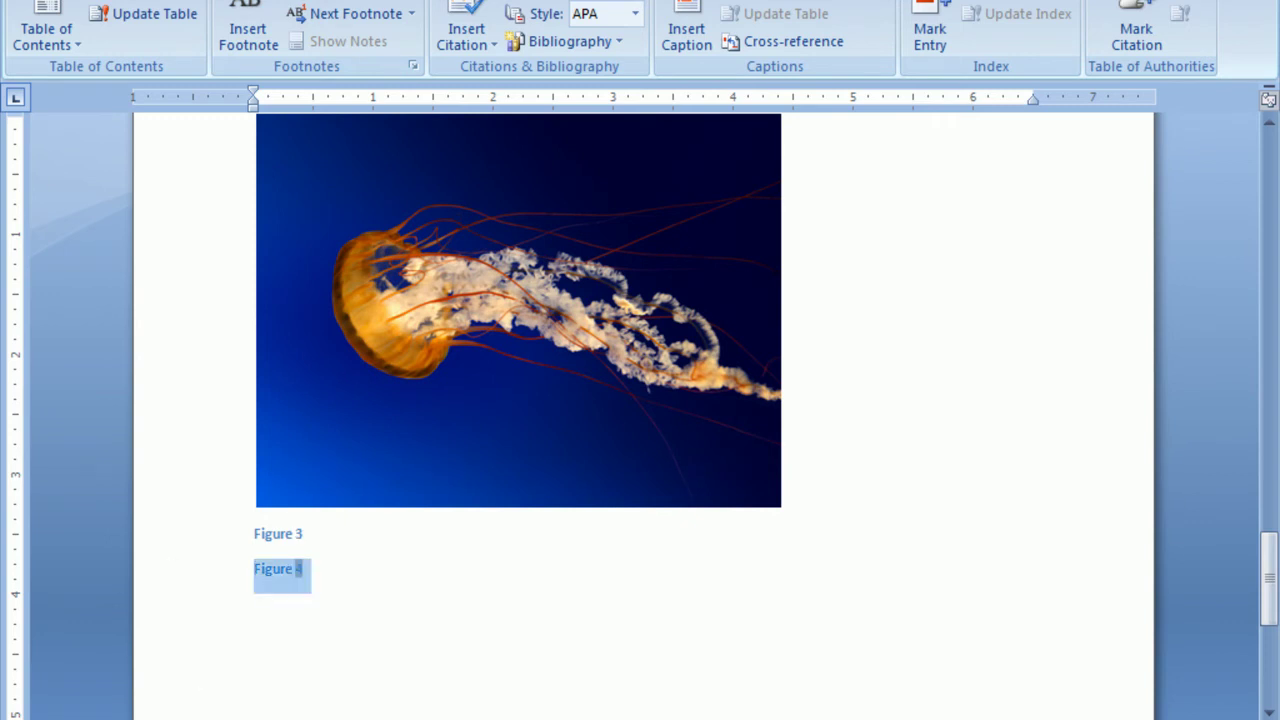
{"action": "key", "text": "BackSpace"}
{"action": "key", "text": "BackSpace"}
{"action": "scroll", "coordinate": [688, 598], "scroll_direction": "up", "scroll_amount": 20}
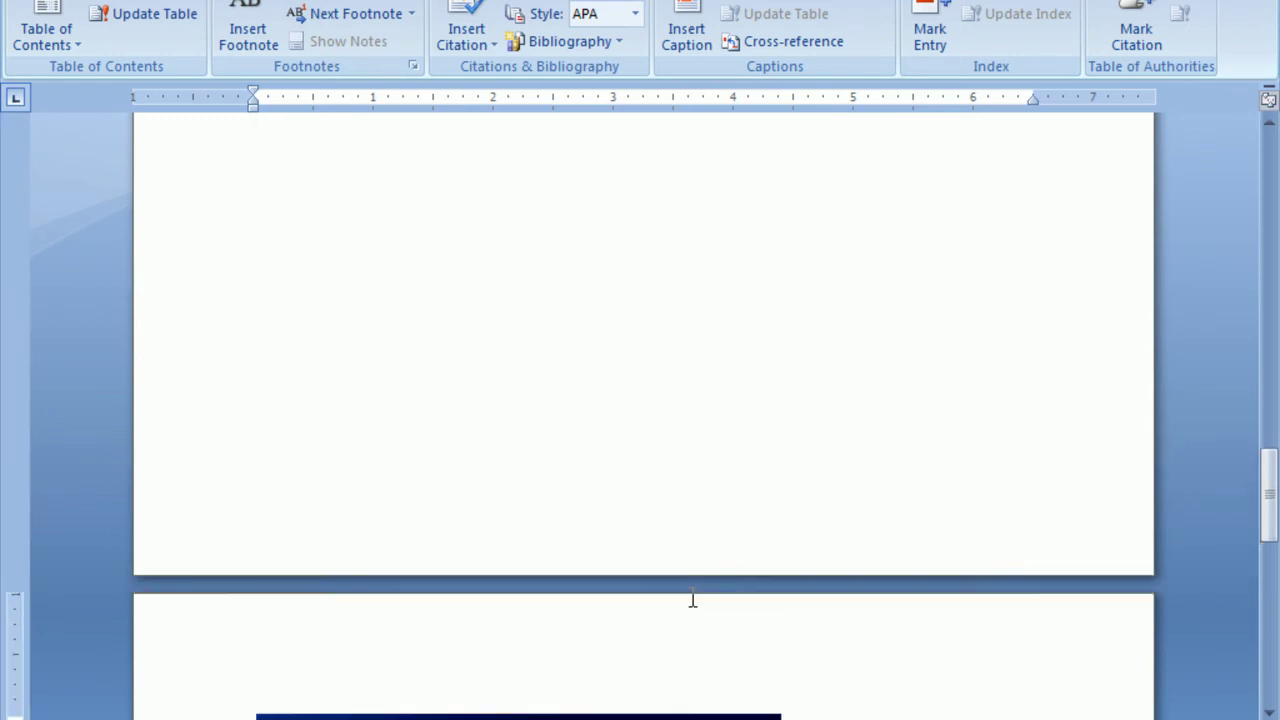
{"action": "scroll", "coordinate": [692, 597], "scroll_direction": "up", "scroll_amount": 10}
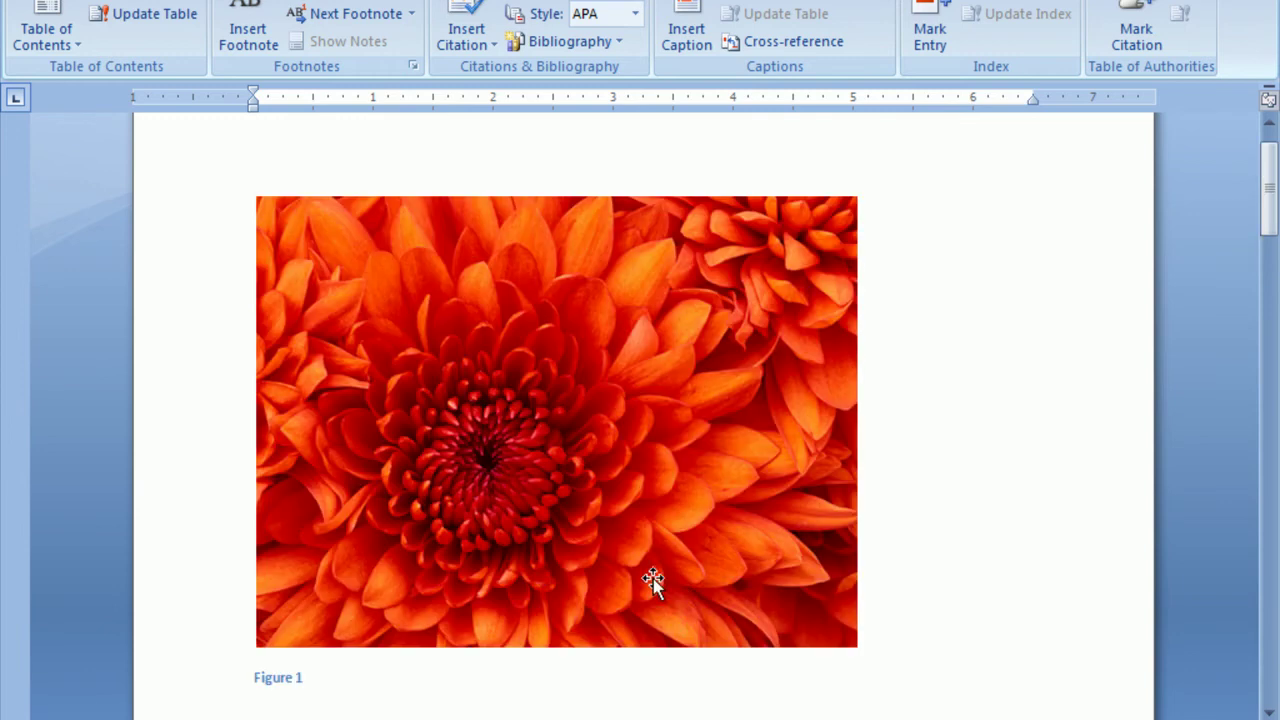
{"action": "scroll", "coordinate": [654, 583], "scroll_direction": "down", "scroll_amount": 3}
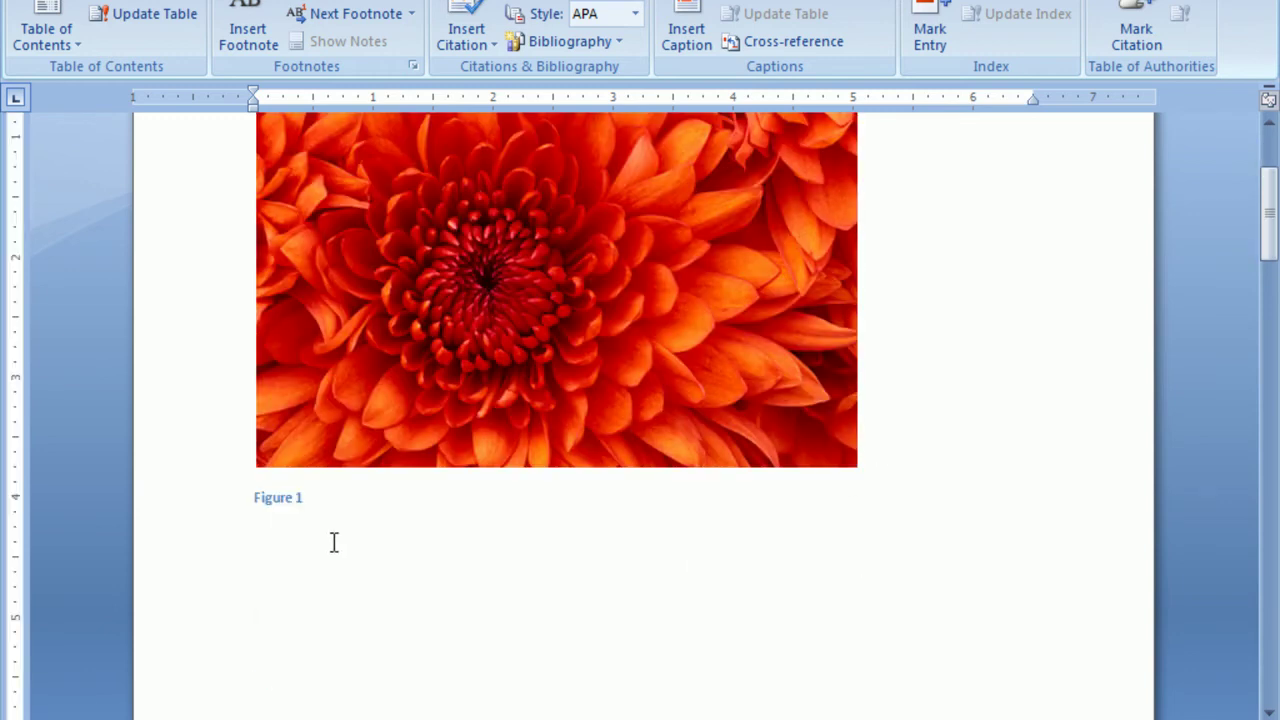
Insert a table of figures for Figures 1–3 with page numbers below the Figure 1 caption, then select all.
{"action": "left_click", "coordinate": [608, 532]}
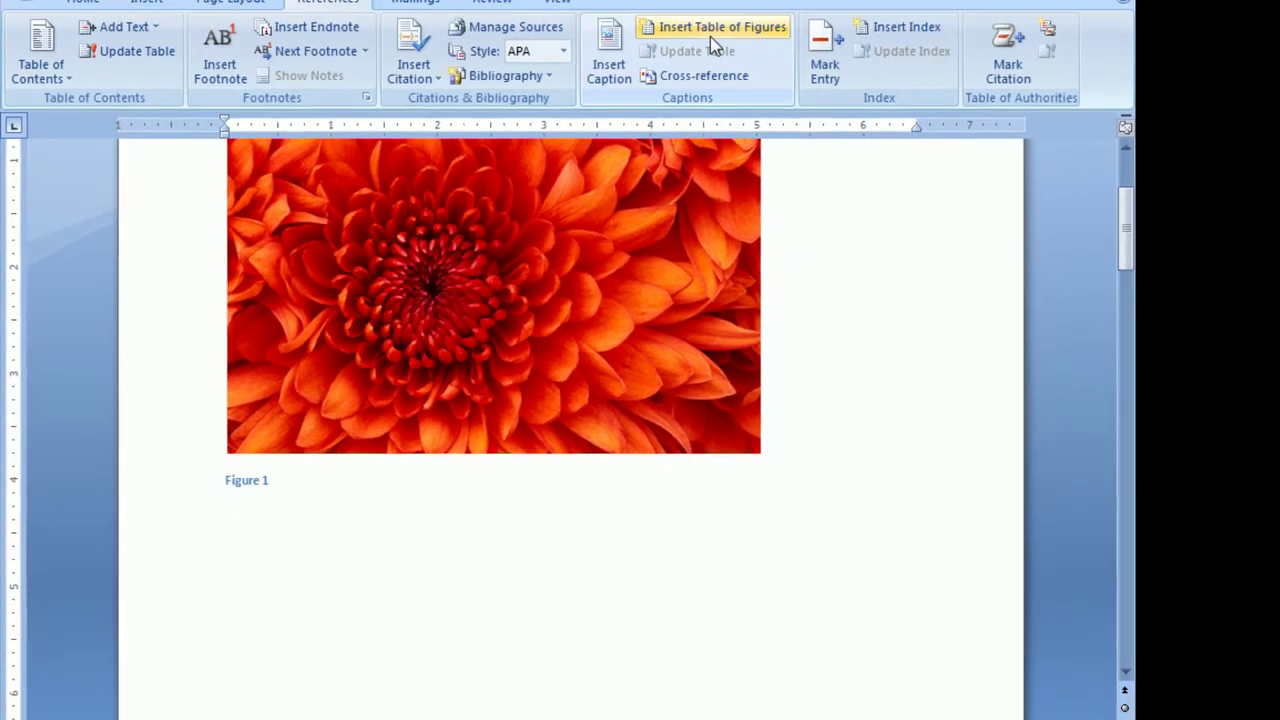
{"action": "left_click", "coordinate": [712, 30]}
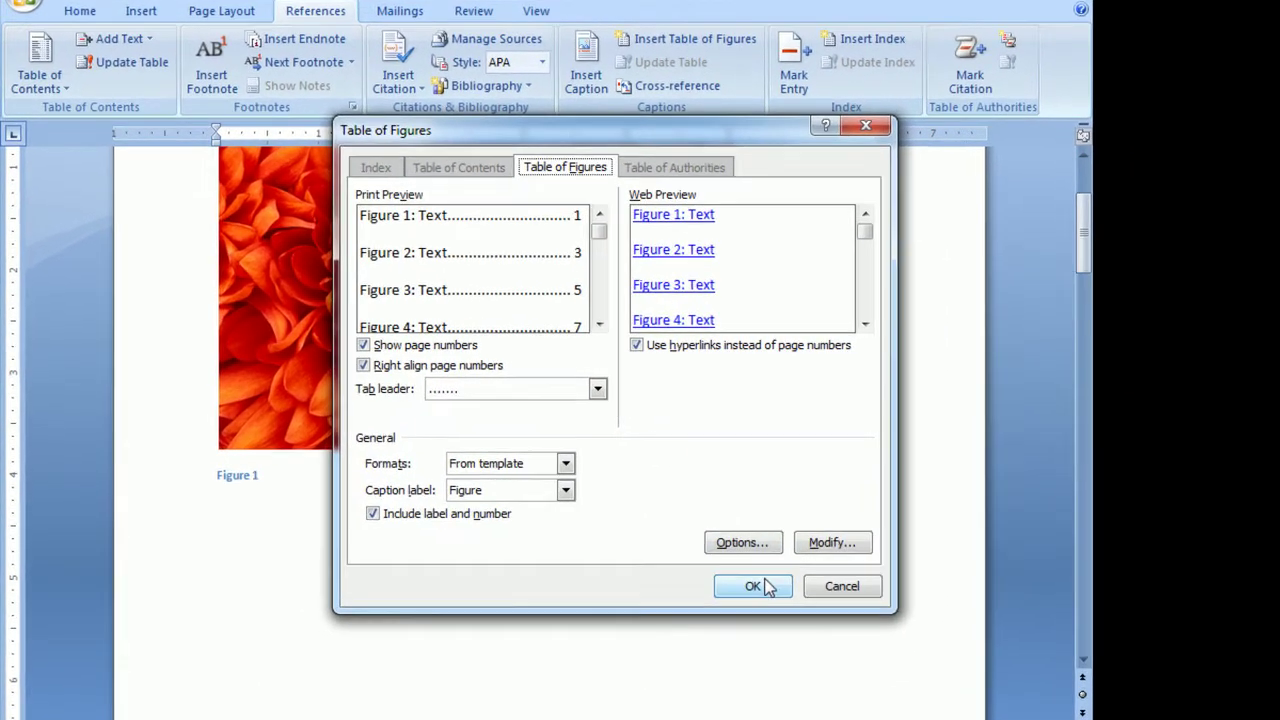
{"action": "left_click", "coordinate": [766, 586]}
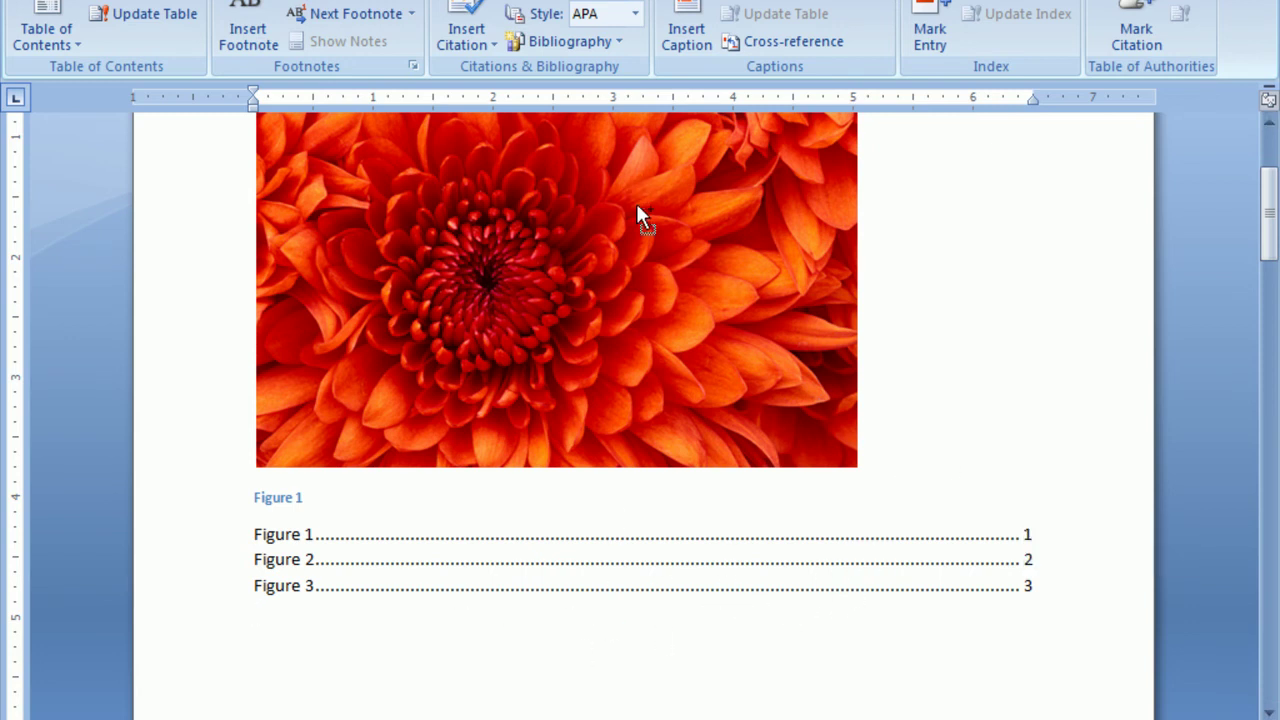
{"action": "key", "text": "ctrl+a"}
Replace all content with sample paragraphs generated by =rand().
{"action": "key", "text": "Delete"}
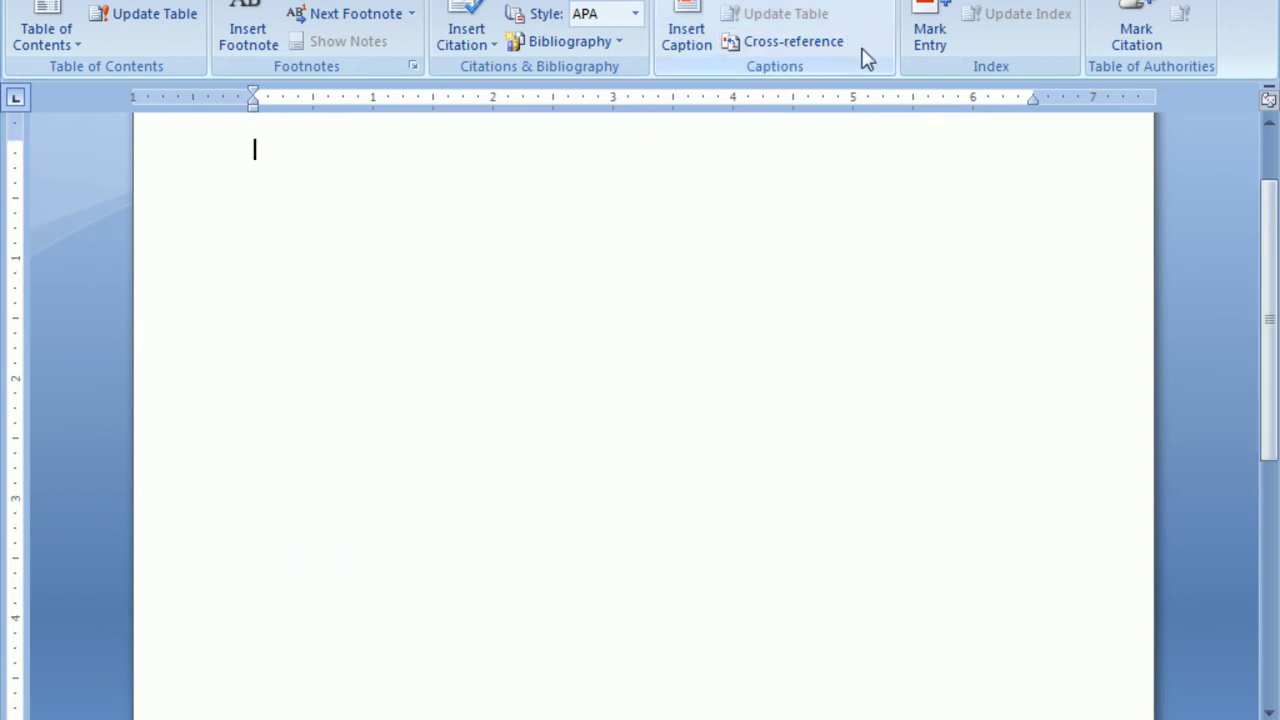
{"action": "scroll", "coordinate": [334, 268], "scroll_direction": "up", "scroll_amount": 2}
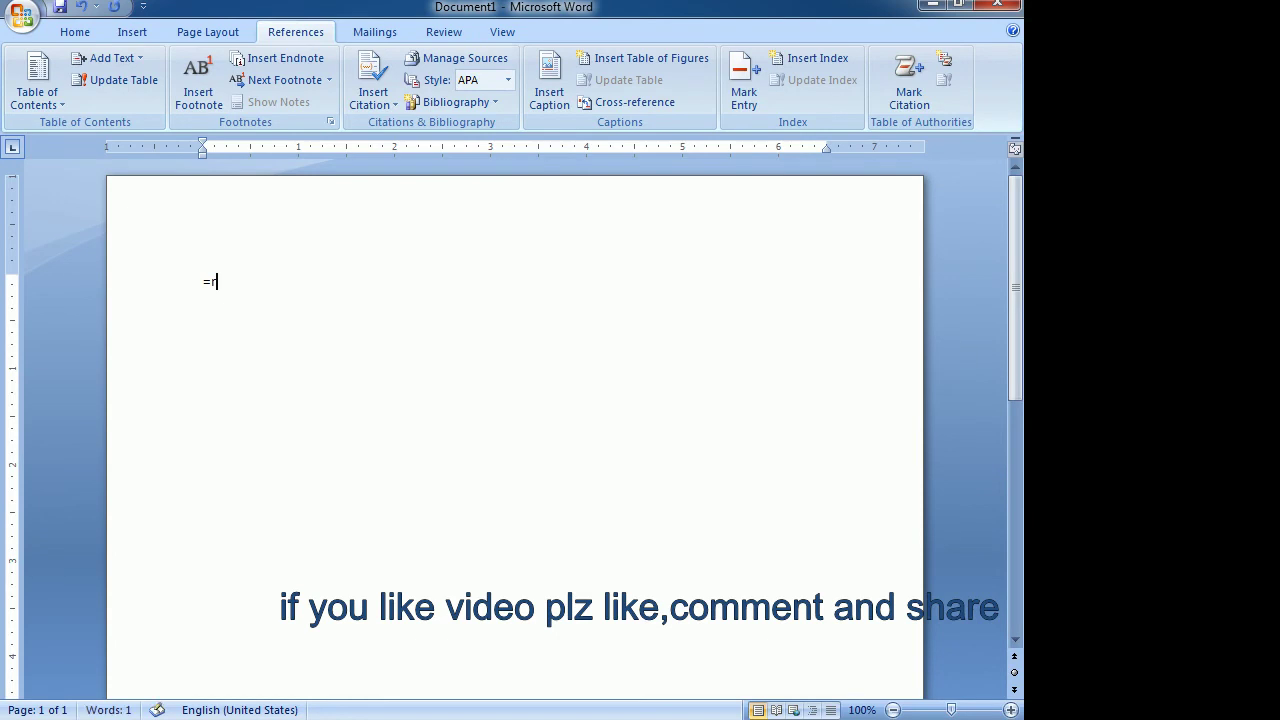
{"action": "type", "text": "and()"}
{"action": "key", "text": "Return"}
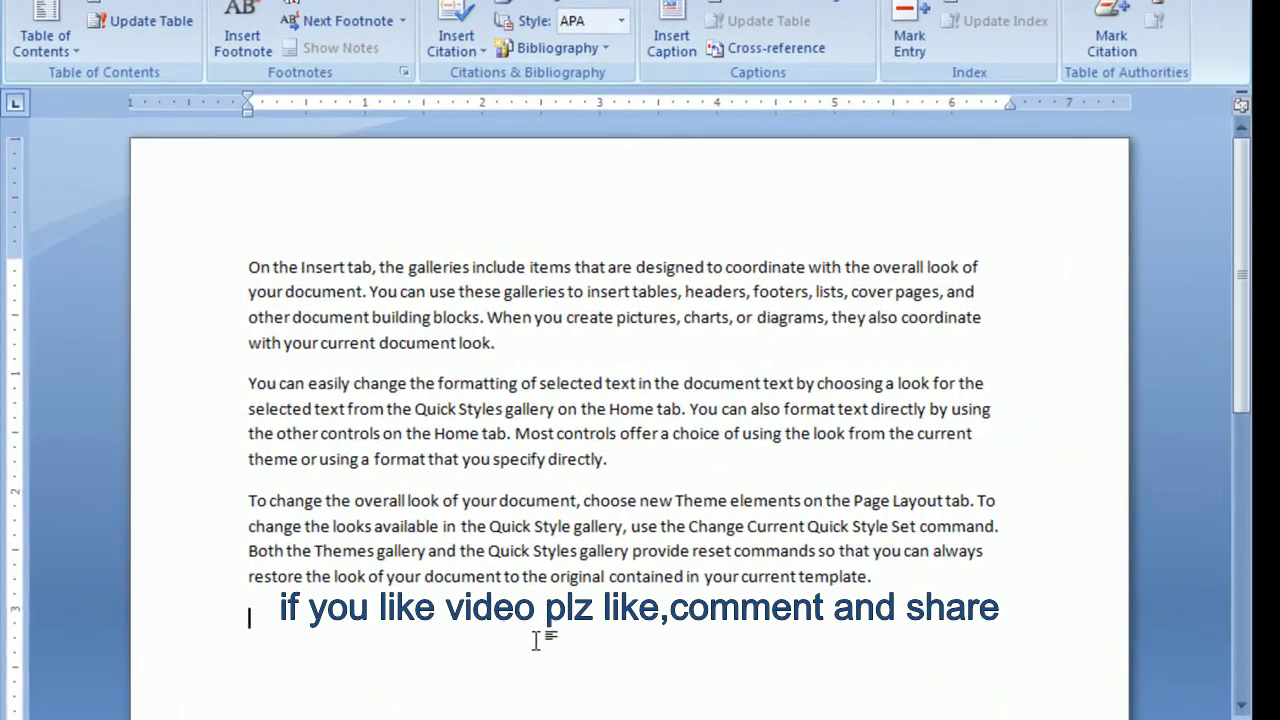
Paste a second copy of the sample paragraphs after the last paragraph.
{"action": "key", "text": "ctrl+a"}
{"action": "key", "text": "ctrl+c"}
{"action": "left_click", "coordinate": [893, 582]}
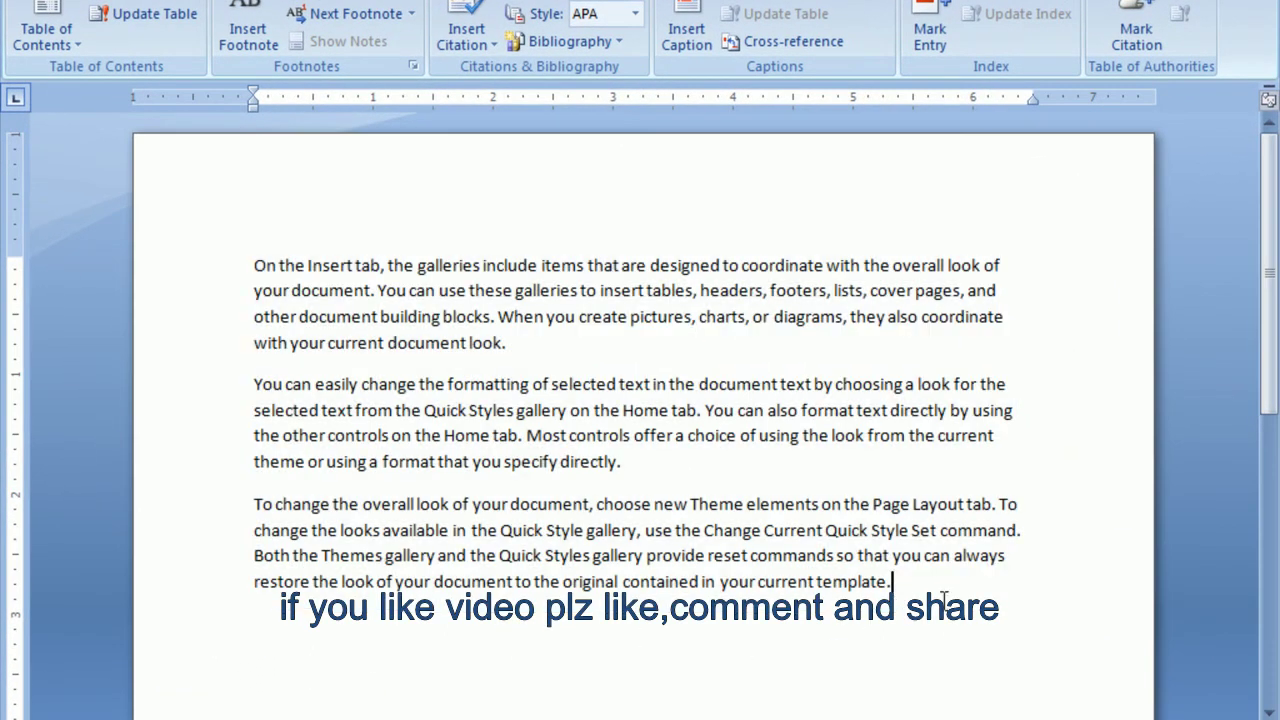
{"action": "scroll", "coordinate": [790, 568], "scroll_direction": "down", "scroll_amount": 4}
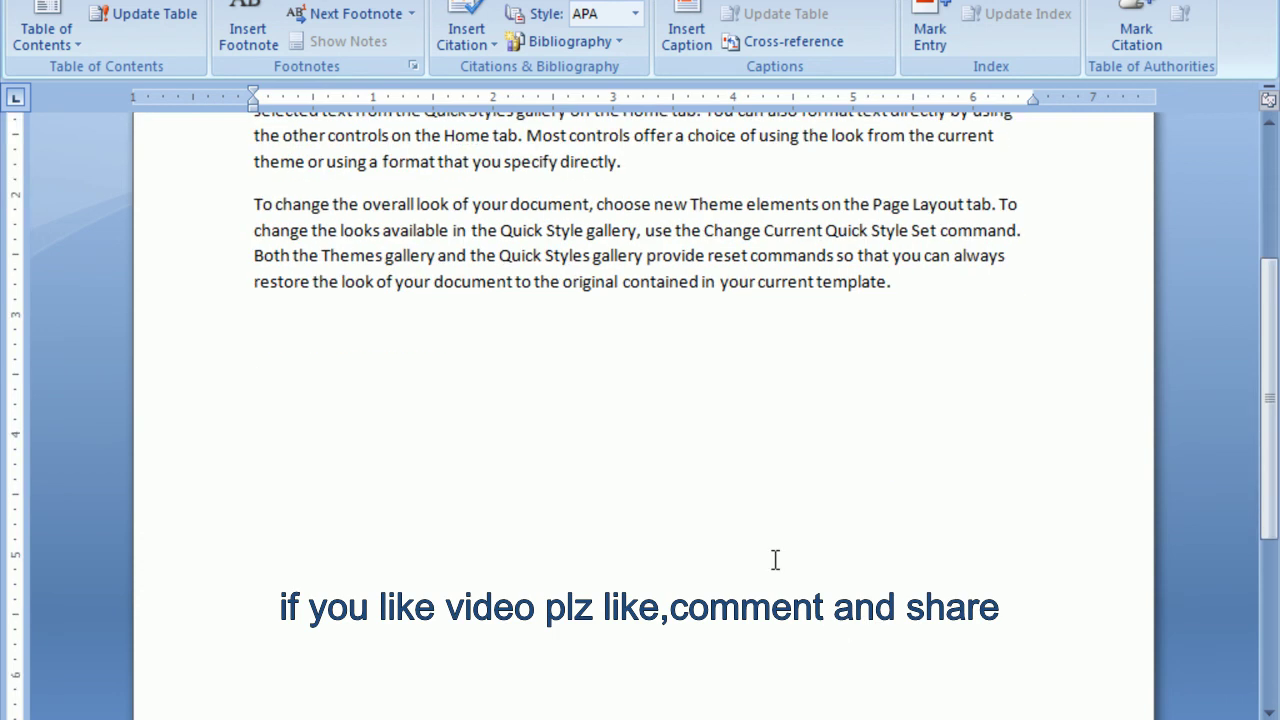
{"action": "key", "text": "ctrl+v"}
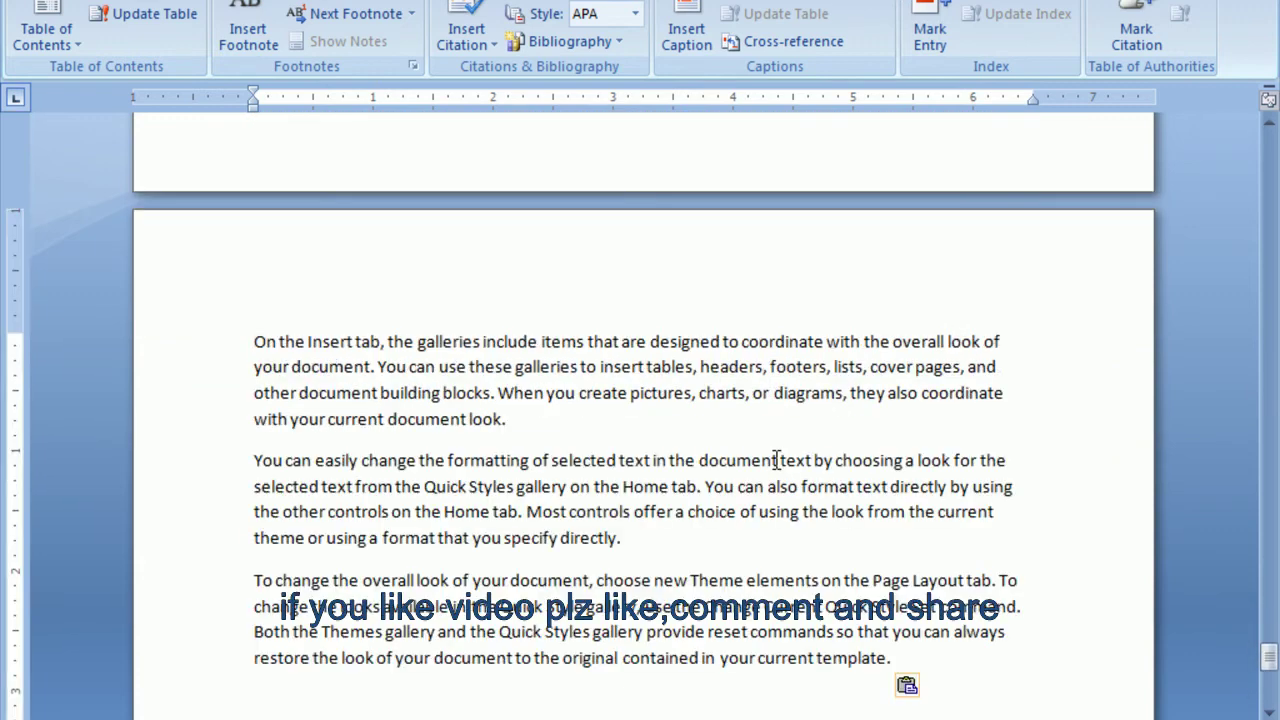
{"action": "scroll", "coordinate": [776, 460], "scroll_direction": "up", "scroll_amount": 10}
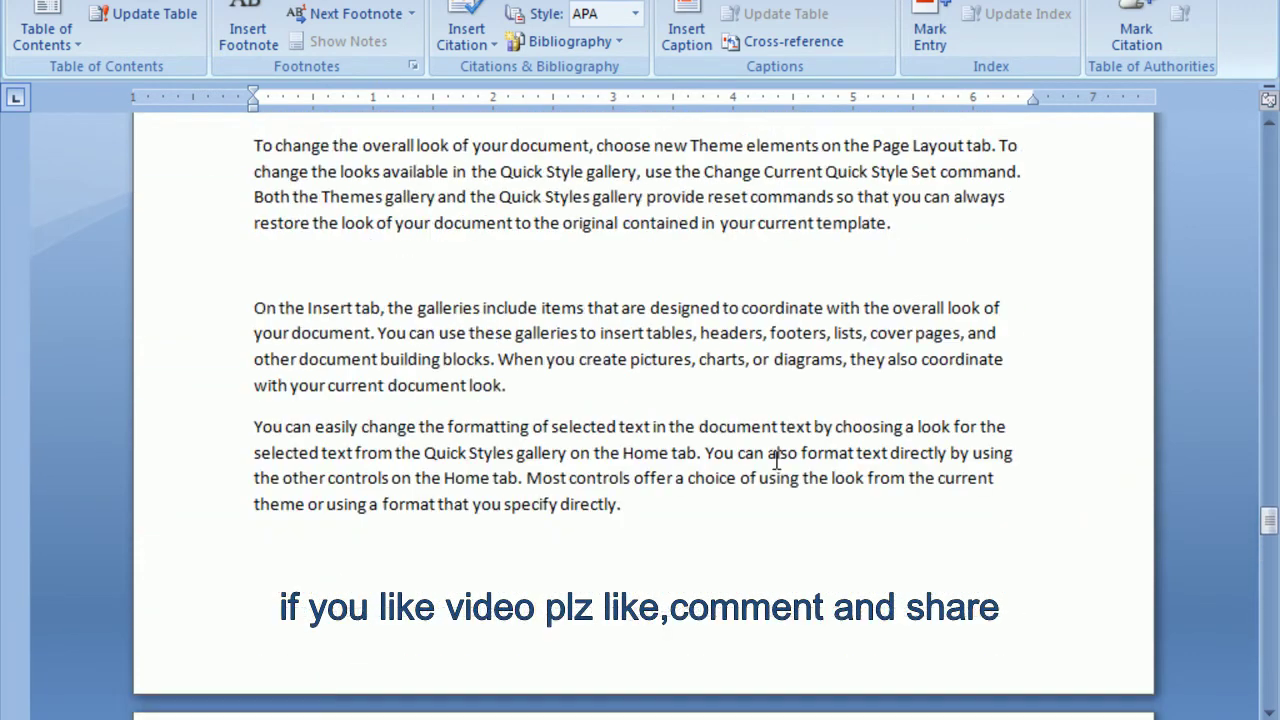
{"action": "scroll", "coordinate": [776, 460], "scroll_direction": "up", "scroll_amount": 6}
Mark 'overall look' as an index entry.
{"action": "left_click_drag", "start_coordinate": [1272, 484], "coordinate": [1272, 150]}
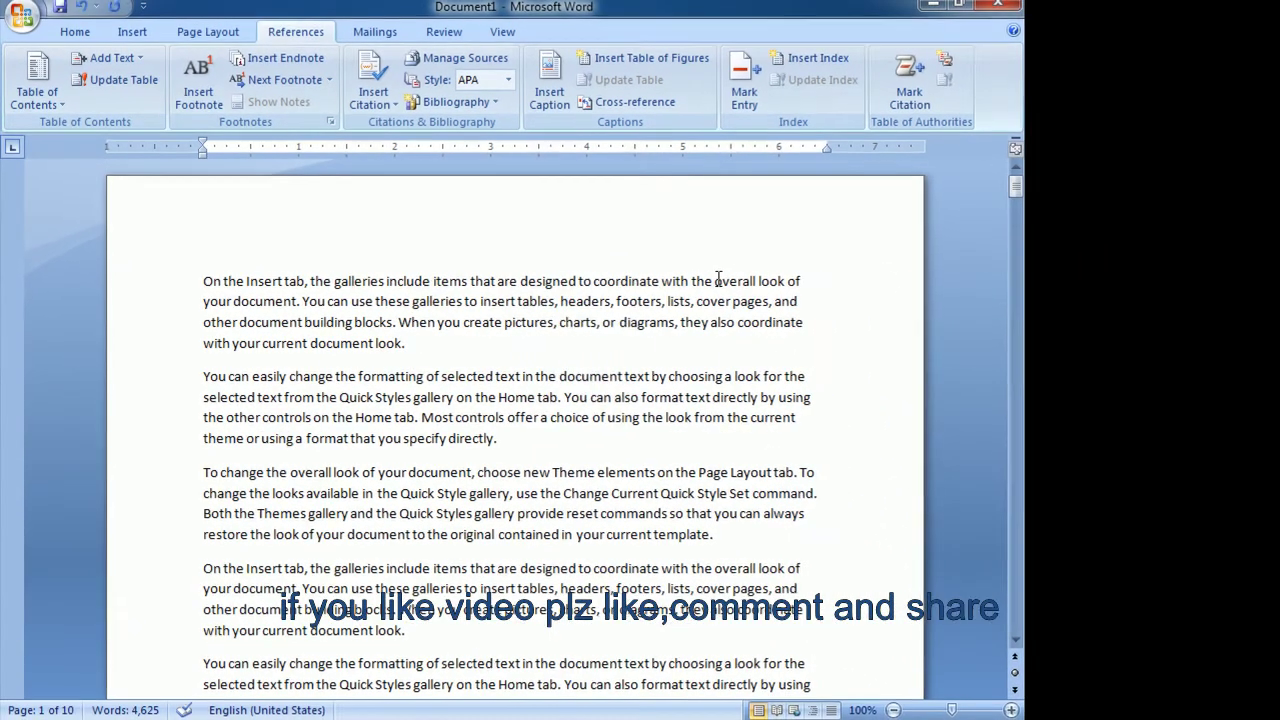
{"action": "left_click_drag", "start_coordinate": [716, 280], "coordinate": [784, 281]}
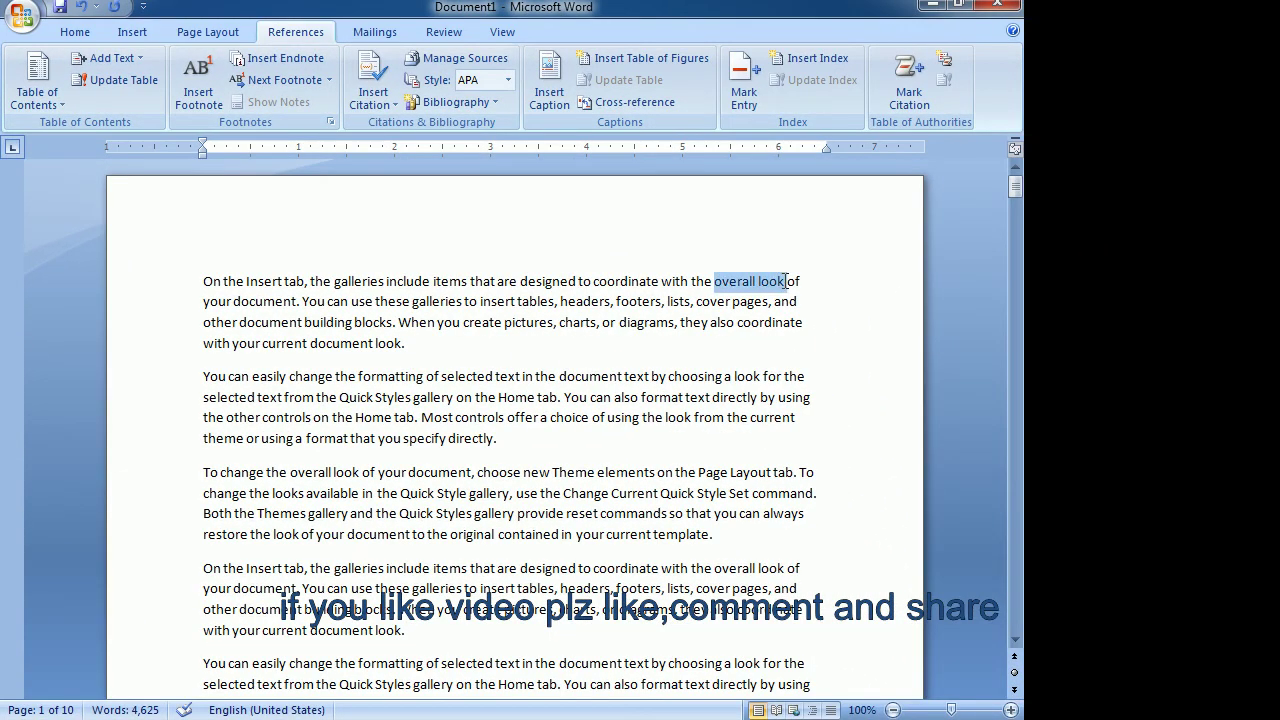
{"action": "left_click", "coordinate": [744, 82]}
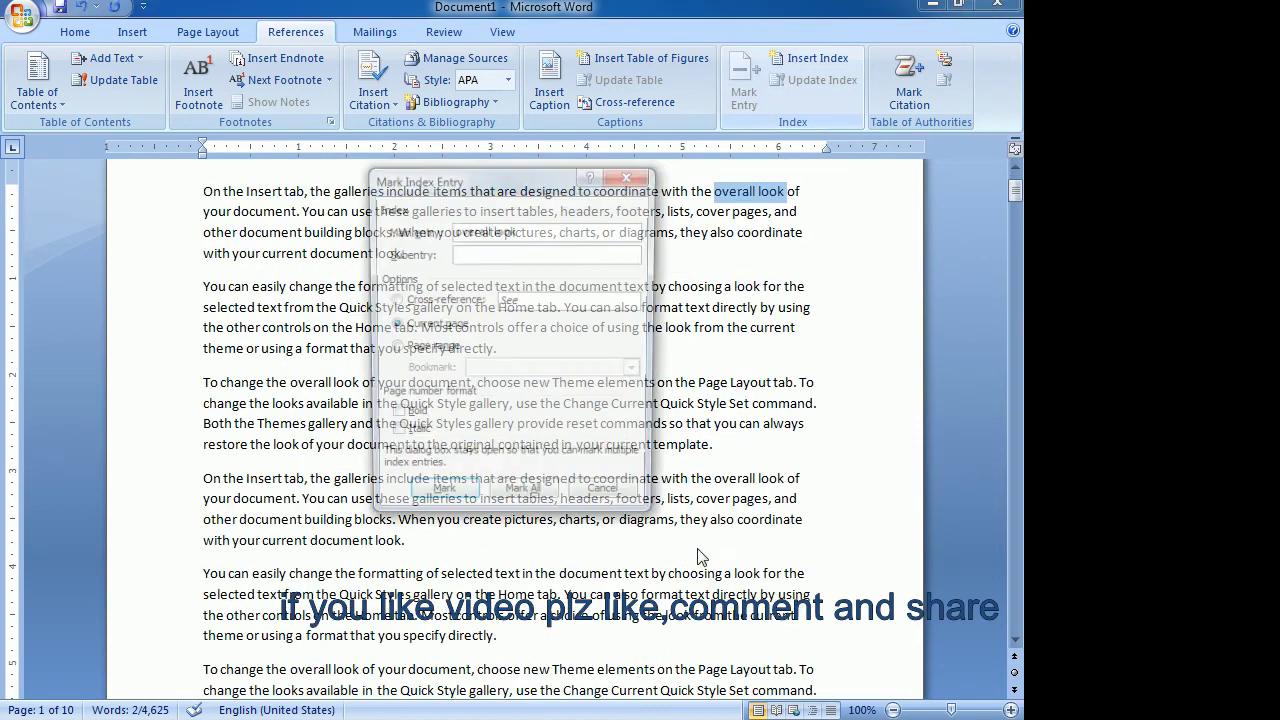
{"action": "left_click", "coordinate": [466, 497]}
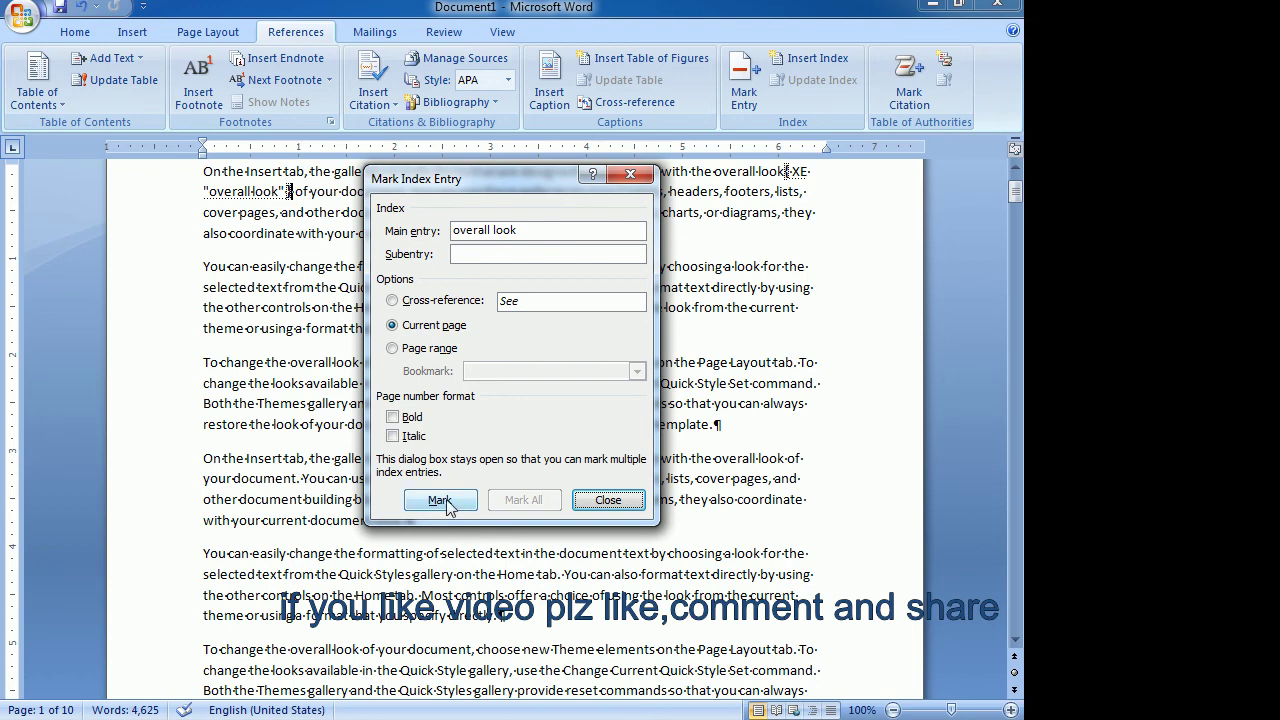
{"action": "left_click", "coordinate": [441, 503]}
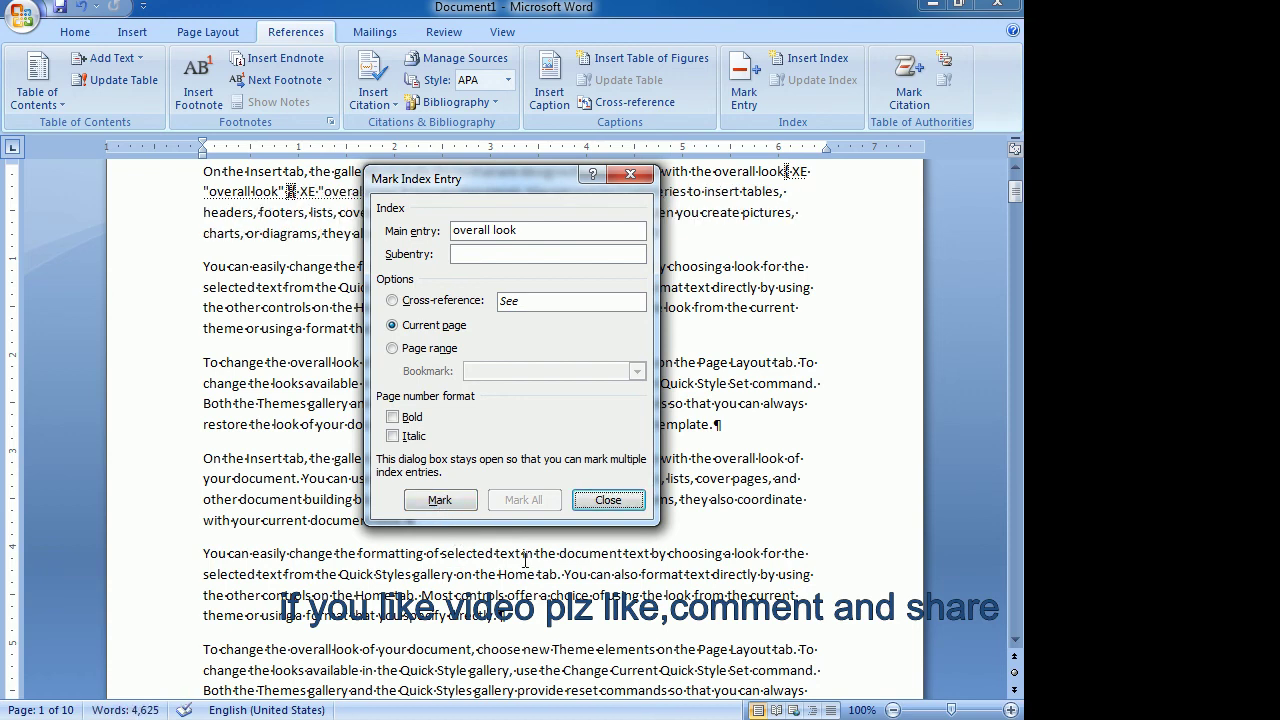
{"action": "left_click", "coordinate": [609, 503]}
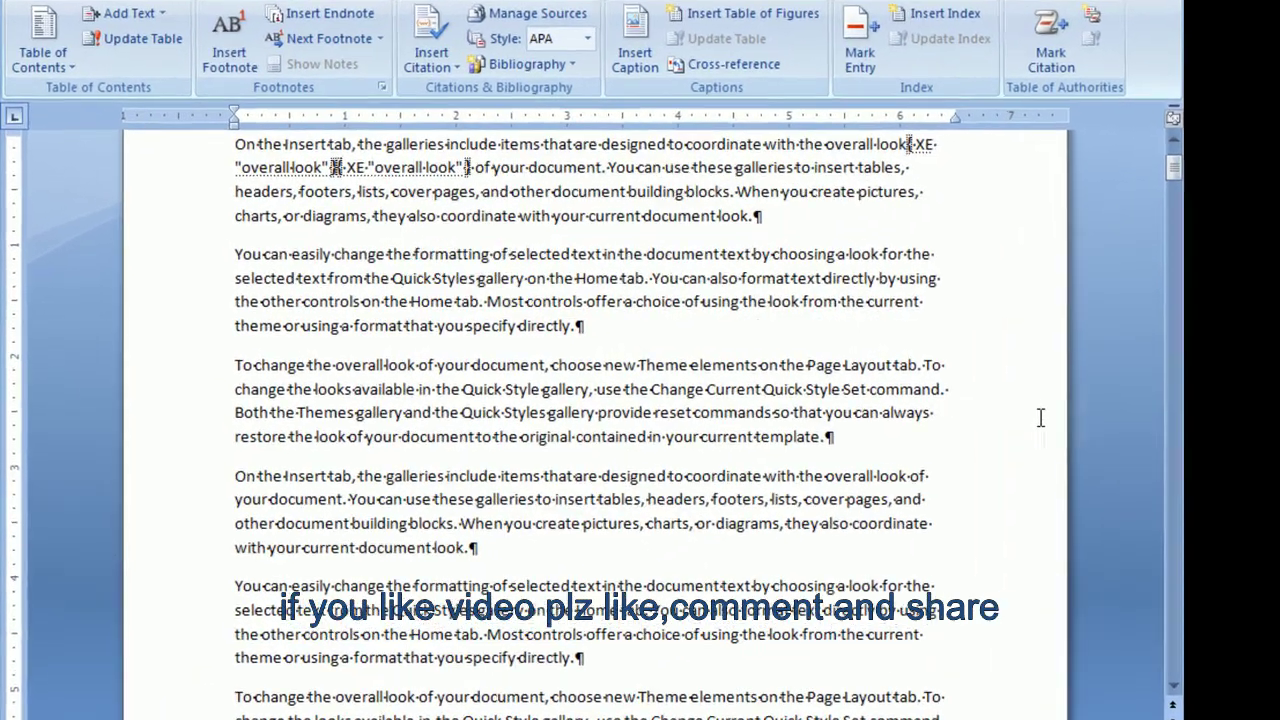
{"action": "scroll", "coordinate": [1087, 431], "scroll_direction": "down", "scroll_amount": 5}
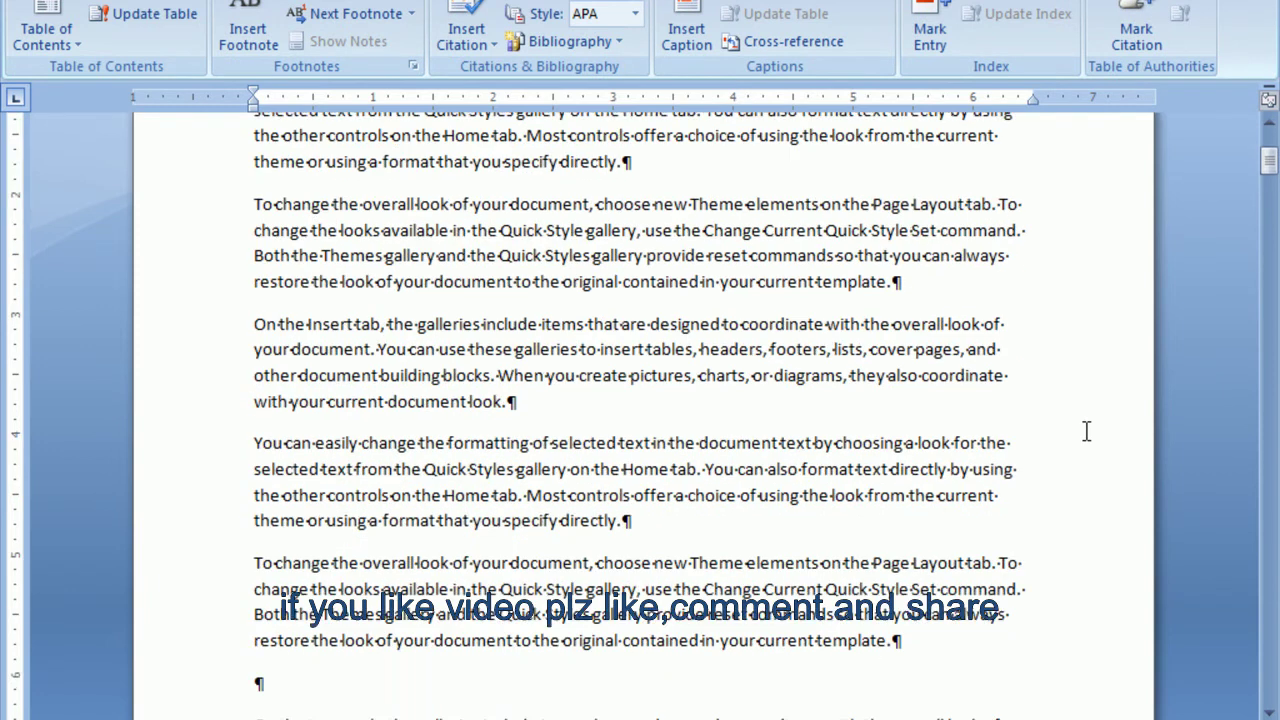
Mark 'look for the' as an index entry.
{"action": "left_click_drag", "start_coordinate": [918, 322], "coordinate": [1008, 322]}
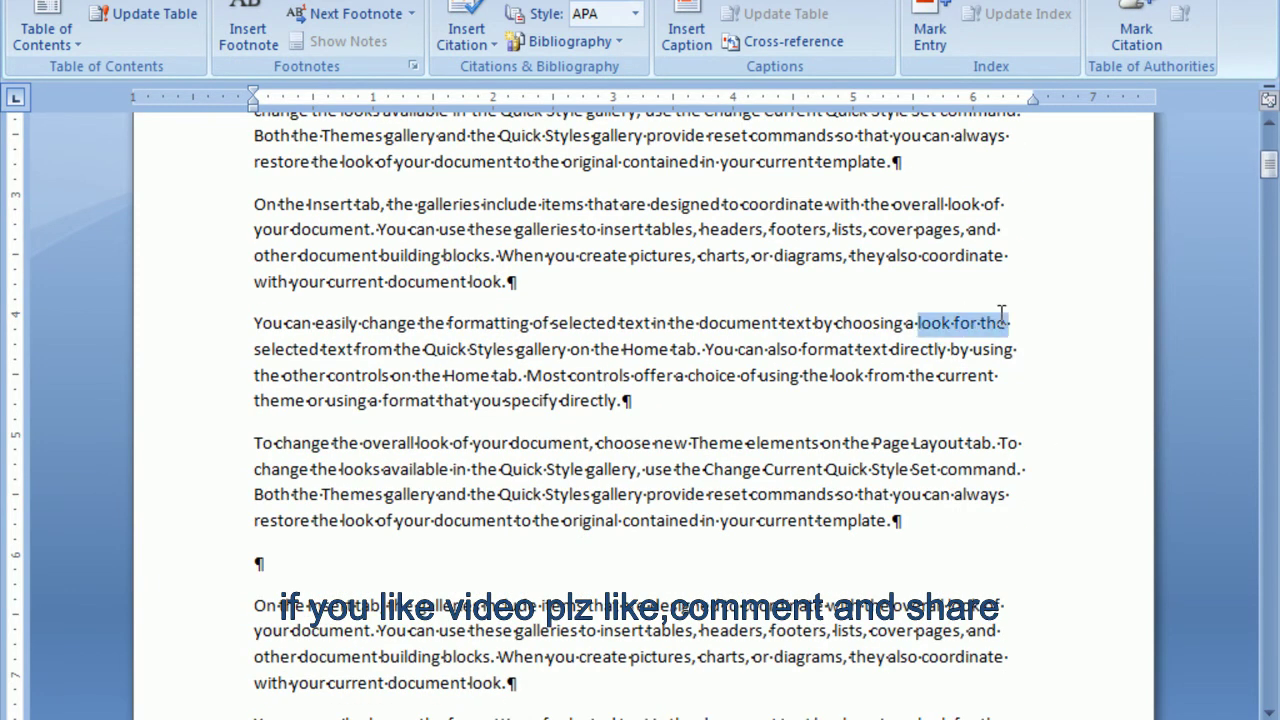
{"action": "left_click", "coordinate": [929, 30]}
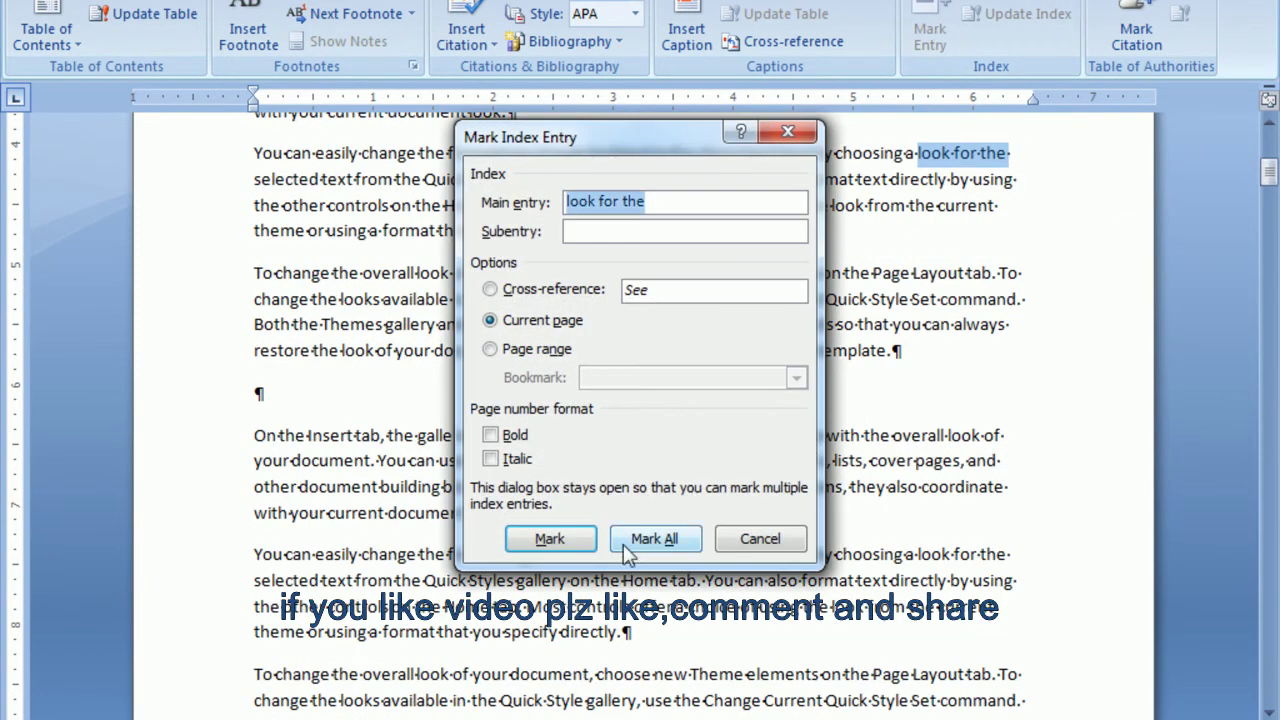
{"action": "left_click", "coordinate": [550, 539]}
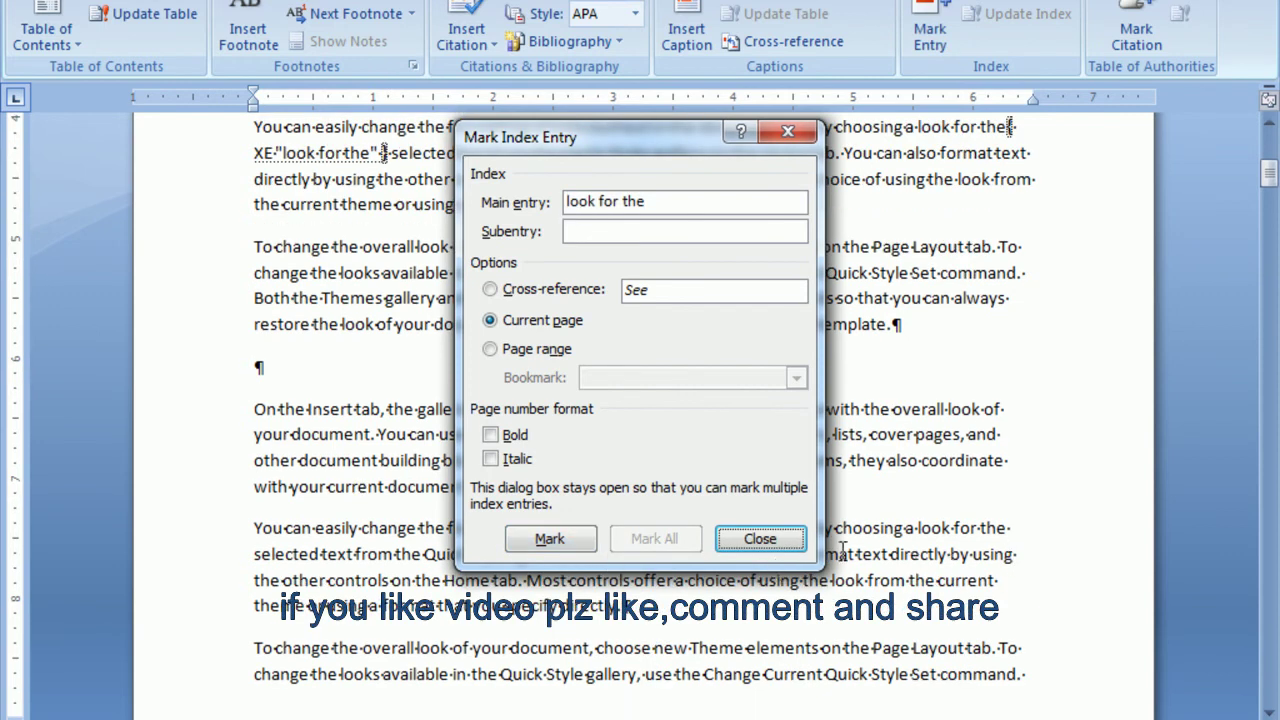
{"action": "left_click", "coordinate": [760, 539]}
{"action": "scroll", "coordinate": [1014, 484], "scroll_direction": "down", "scroll_amount": 3}
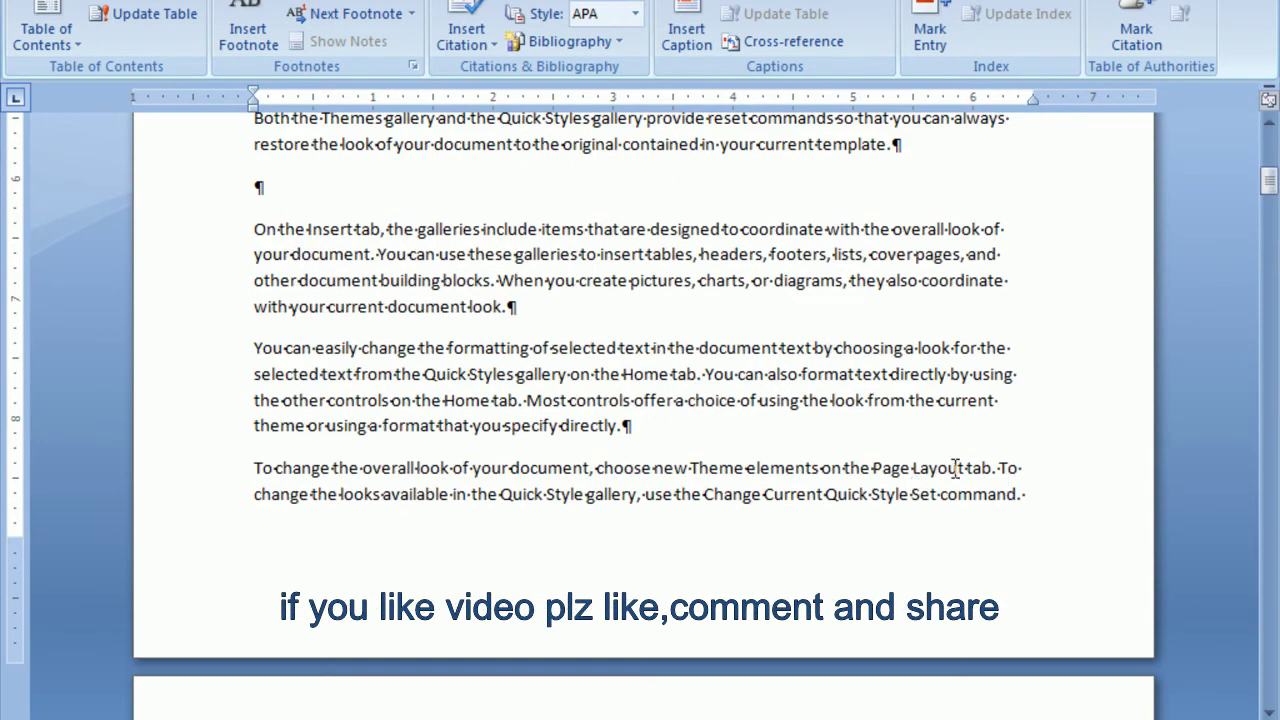
{"action": "scroll", "coordinate": [955, 467], "scroll_direction": "down", "scroll_amount": 10}
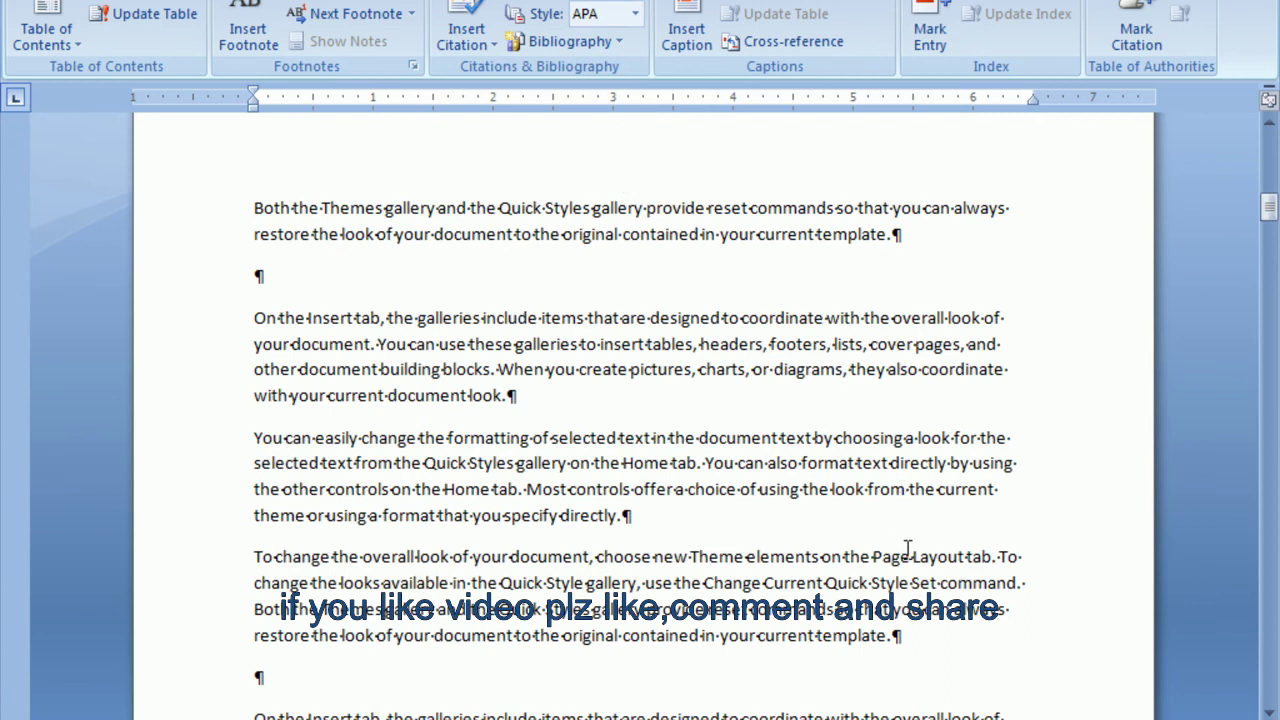
Mark 'Page Layout tab' as an index entry.
{"action": "left_click_drag", "start_coordinate": [873, 556], "coordinate": [992, 557]}
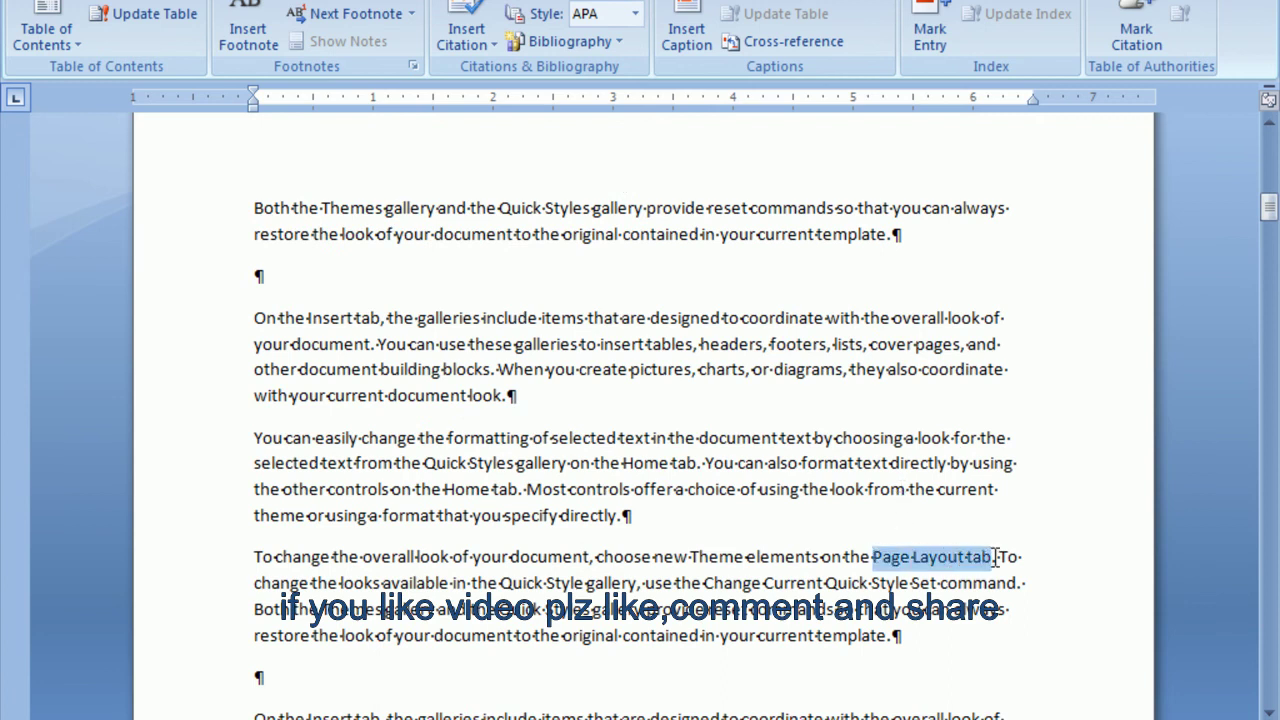
{"action": "left_click", "coordinate": [930, 32]}
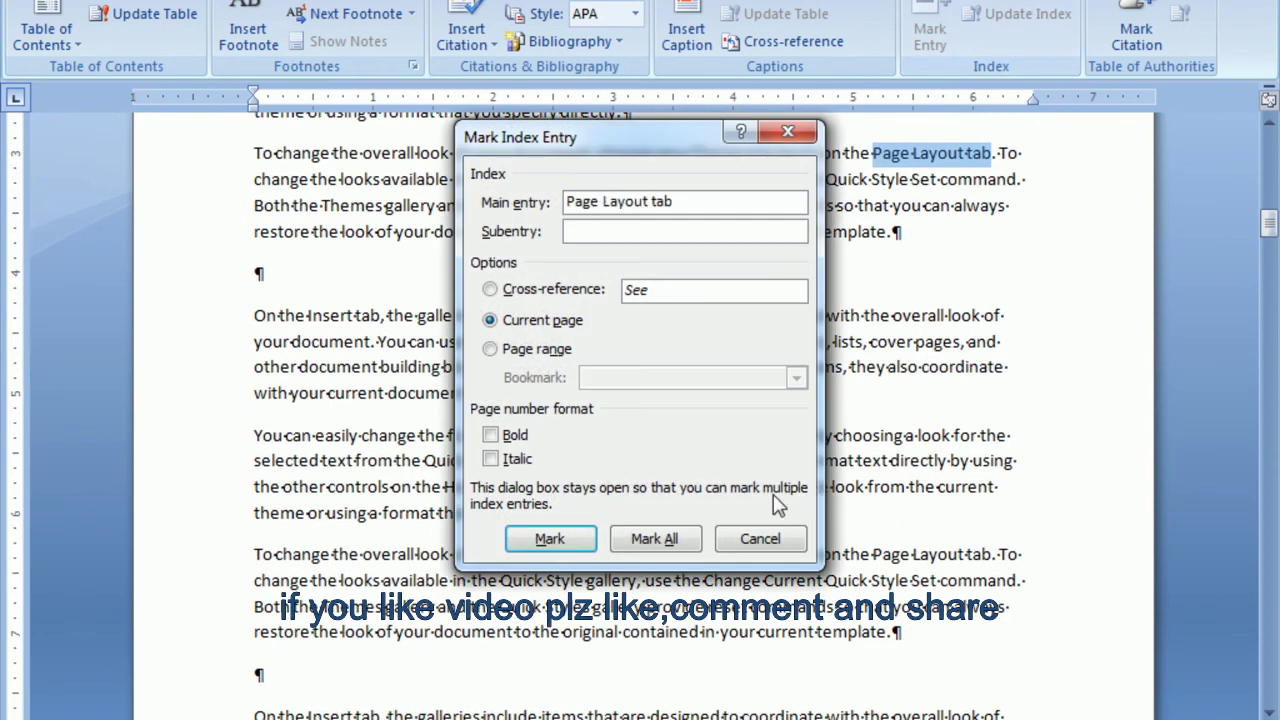
{"action": "left_click", "coordinate": [570, 538]}
{"action": "left_click", "coordinate": [778, 538]}
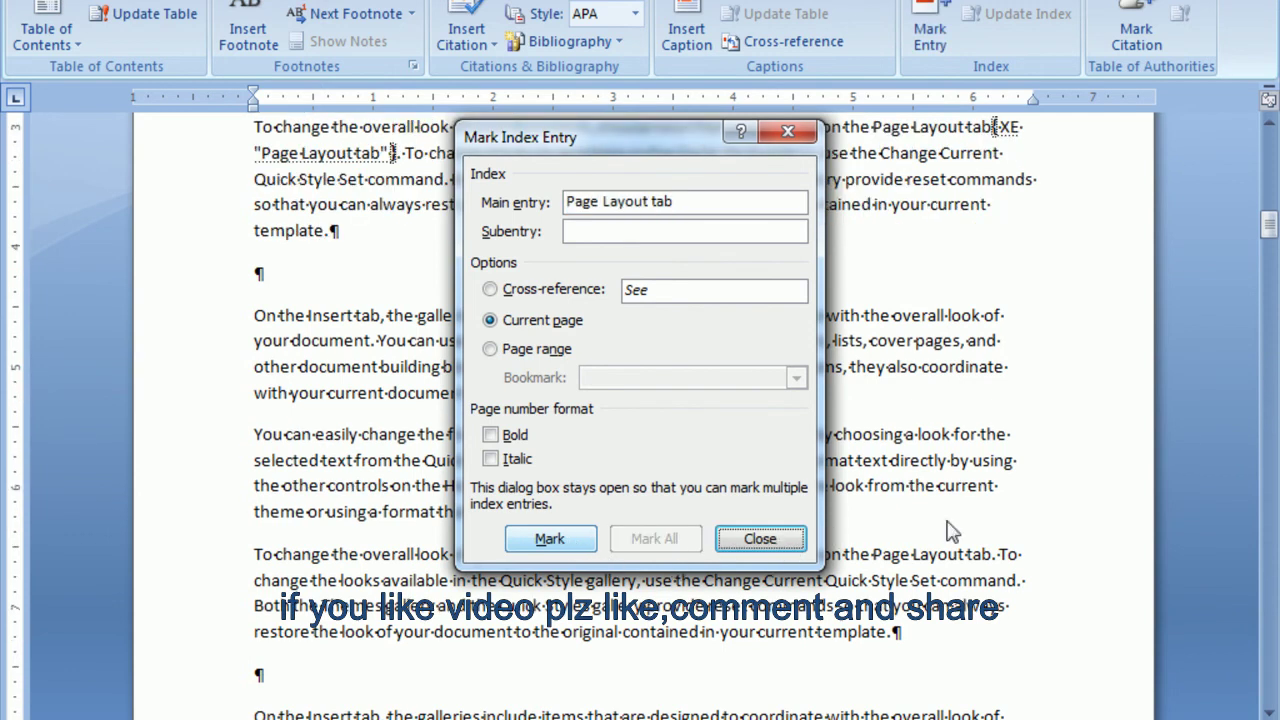
{"action": "scroll", "coordinate": [908, 495], "scroll_direction": "down", "scroll_amount": 5}
{"action": "scroll", "coordinate": [923, 444], "scroll_direction": "down", "scroll_amount": 15}
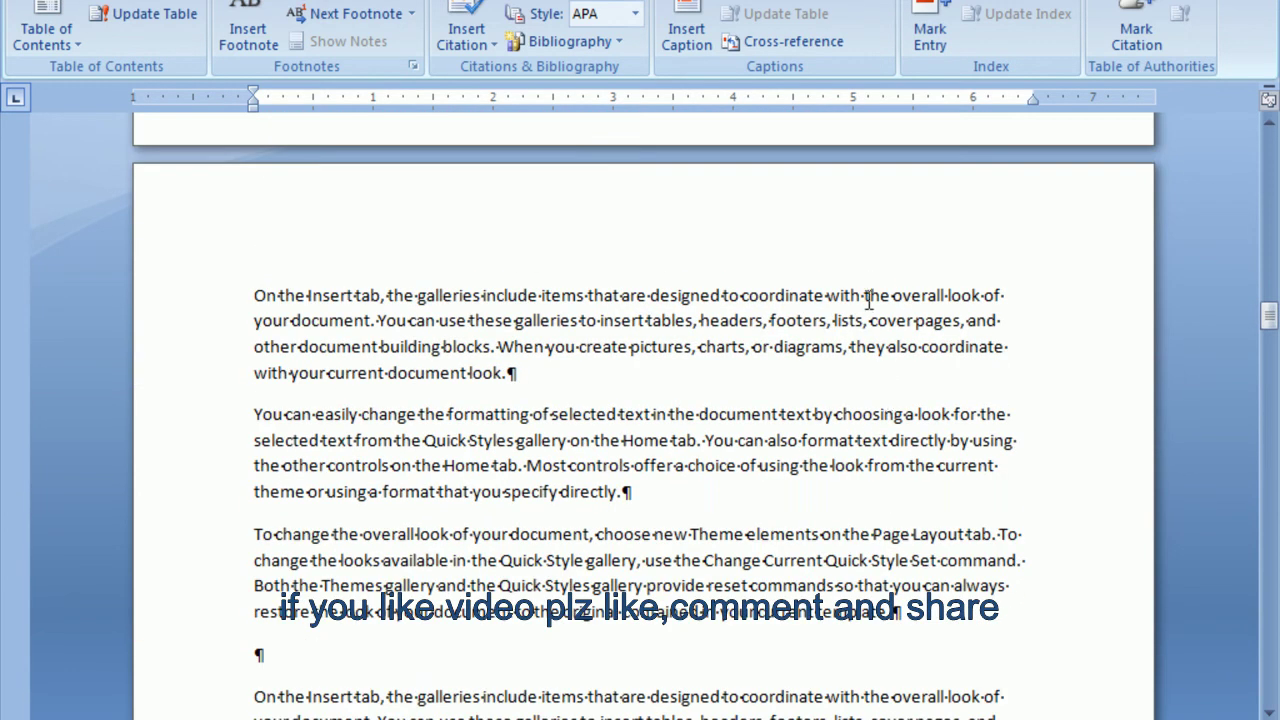
Mark 'the overall look' and 'choosing a look for the' as index entries.
{"action": "left_click_drag", "start_coordinate": [866, 296], "coordinate": [984, 296]}
{"action": "left_click", "coordinate": [930, 32]}
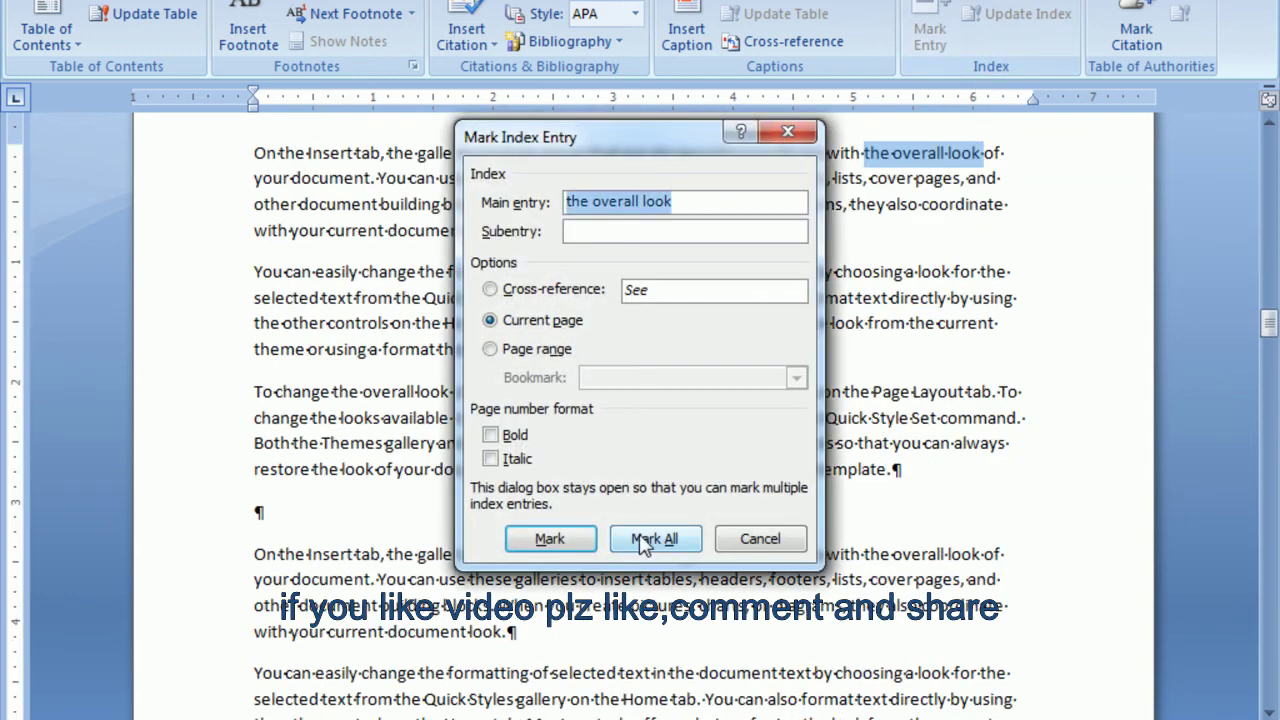
{"action": "left_click", "coordinate": [569, 540]}
{"action": "left_click", "coordinate": [760, 538]}
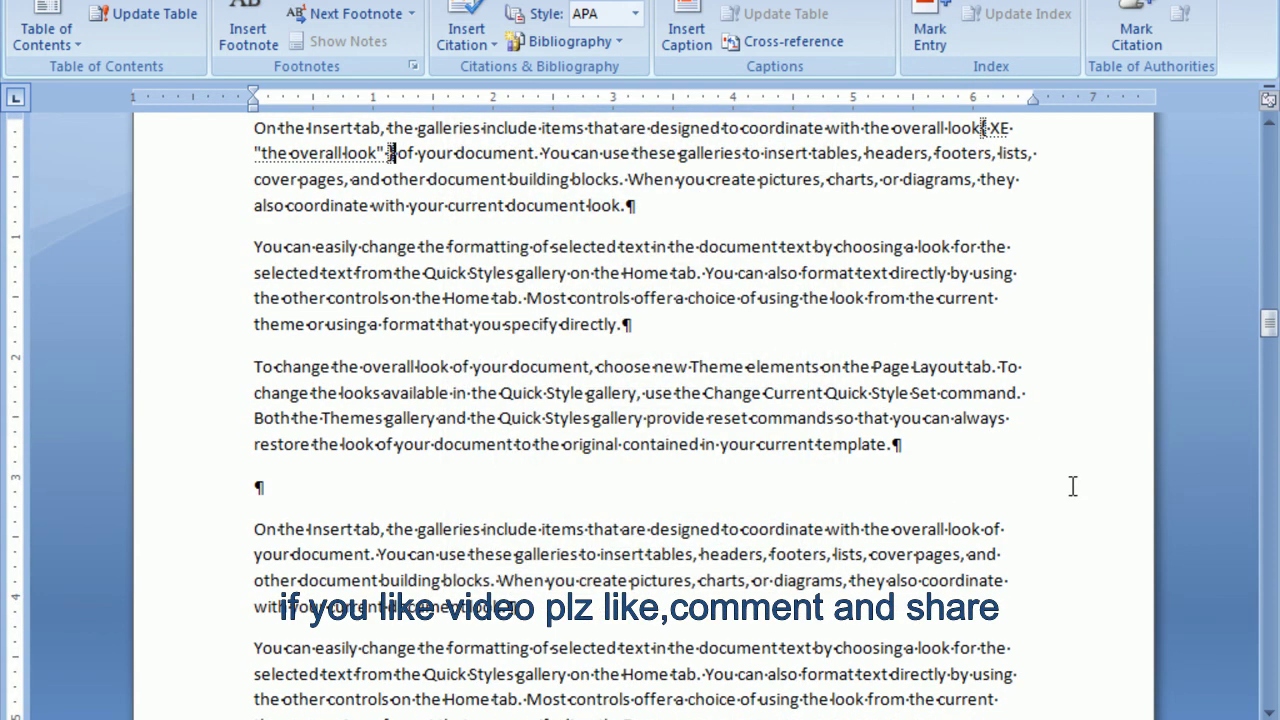
{"action": "scroll", "coordinate": [1003, 474], "scroll_direction": "down", "scroll_amount": 12}
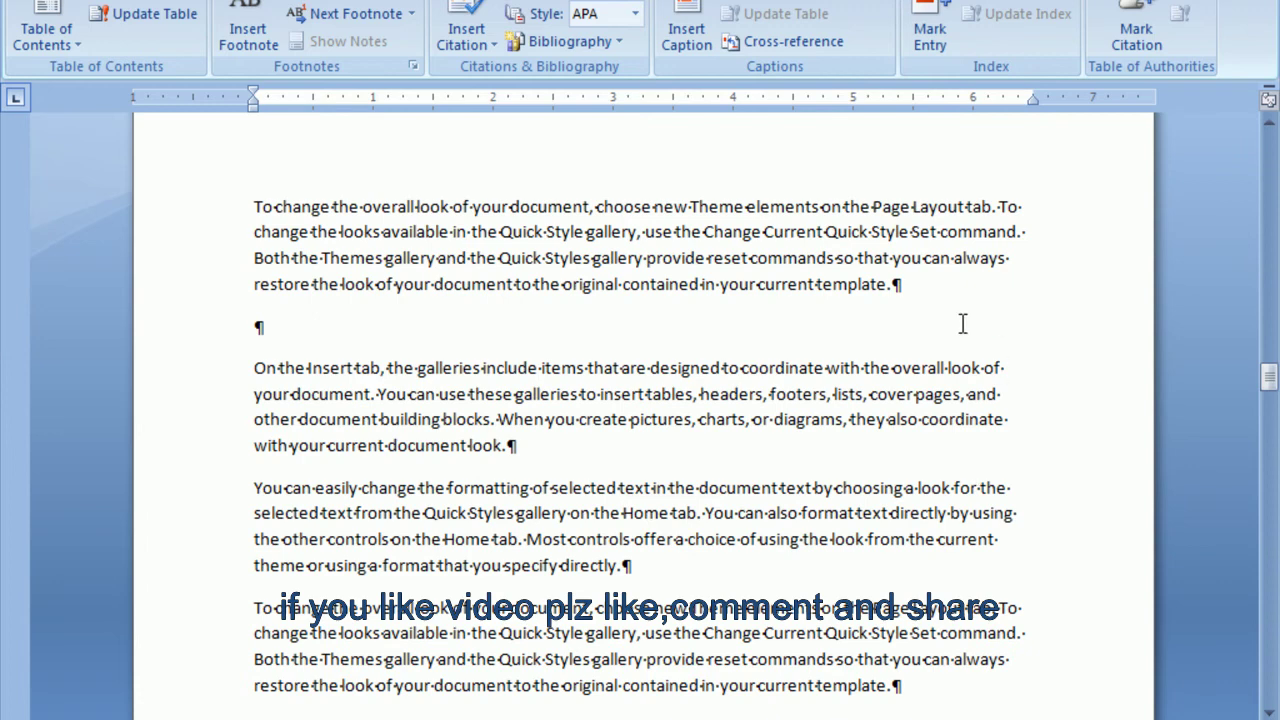
{"action": "scroll", "coordinate": [962, 323], "scroll_direction": "down", "scroll_amount": 15}
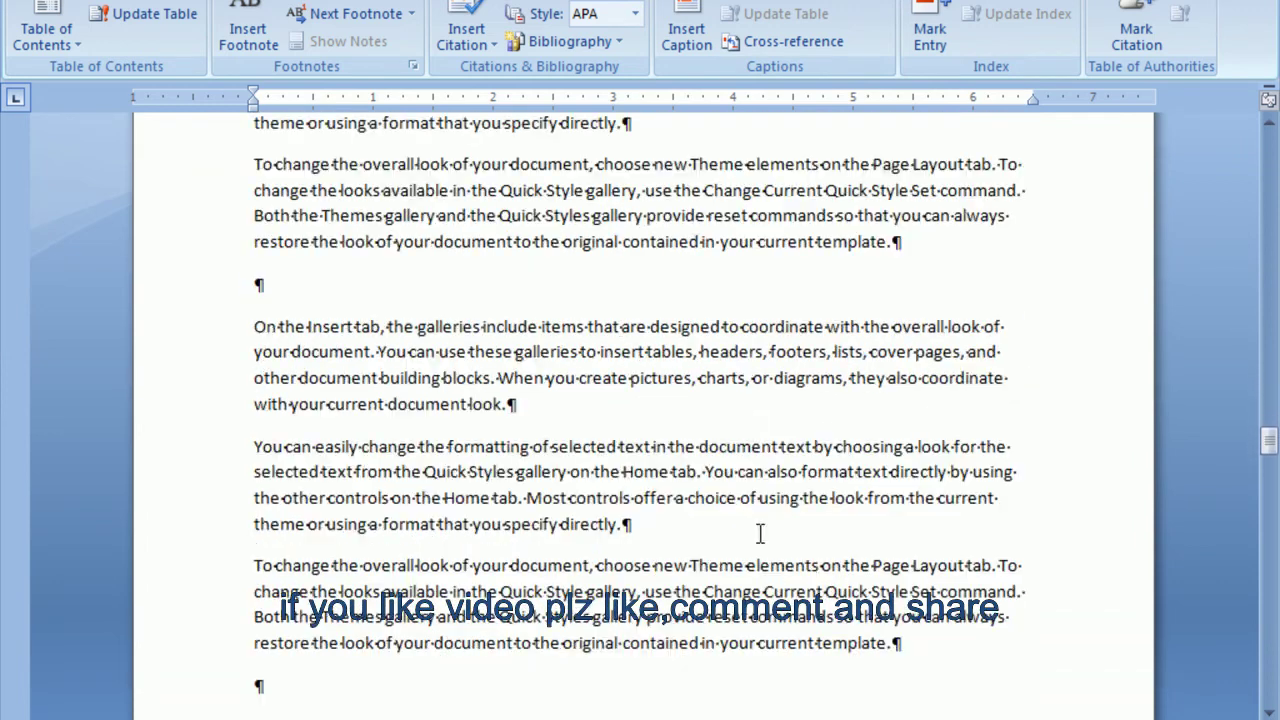
{"action": "scroll", "coordinate": [760, 533], "scroll_direction": "down", "scroll_amount": 2}
{"action": "left_click_drag", "start_coordinate": [835, 388], "coordinate": [1008, 388]}
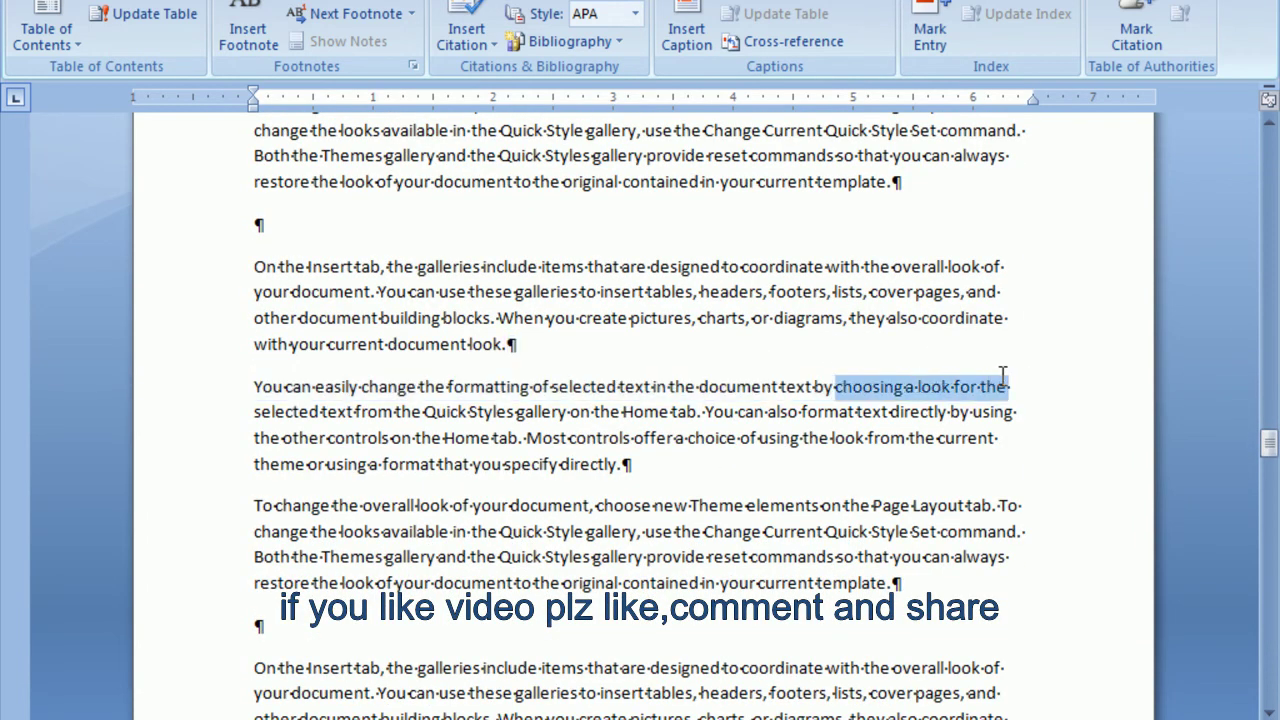
{"action": "left_click", "coordinate": [925, 18]}
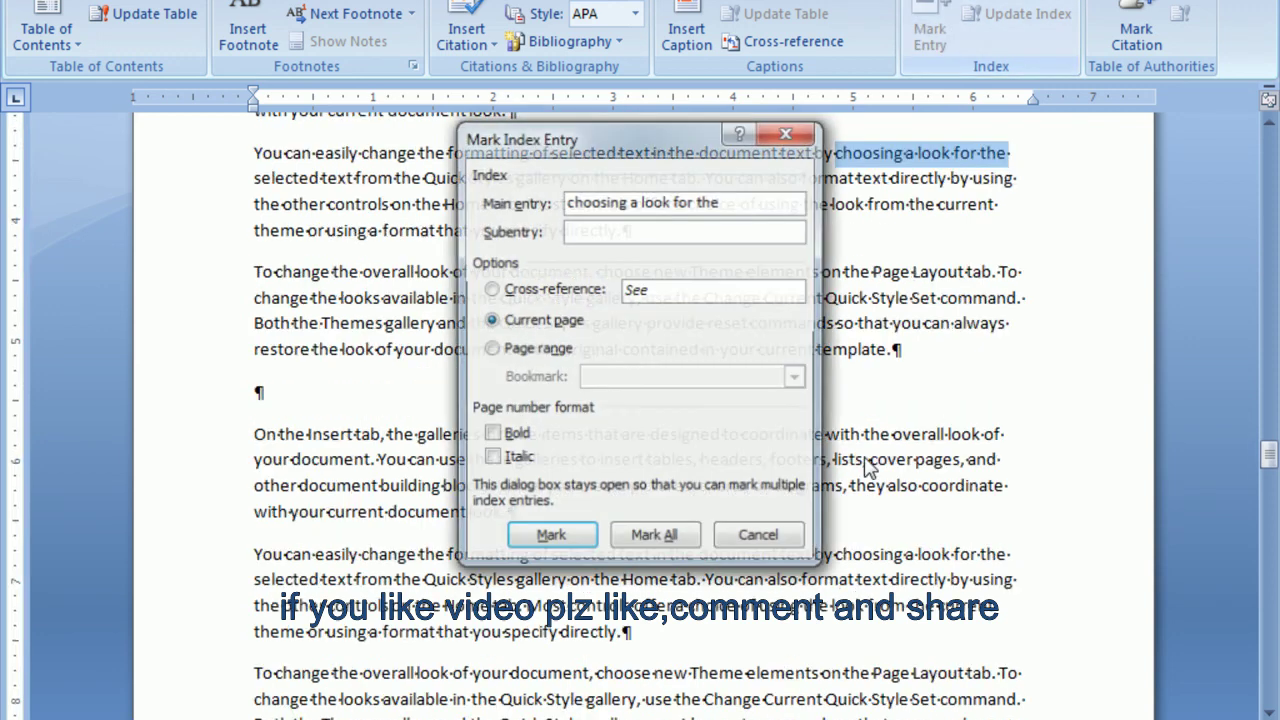
{"action": "left_click", "coordinate": [552, 538]}
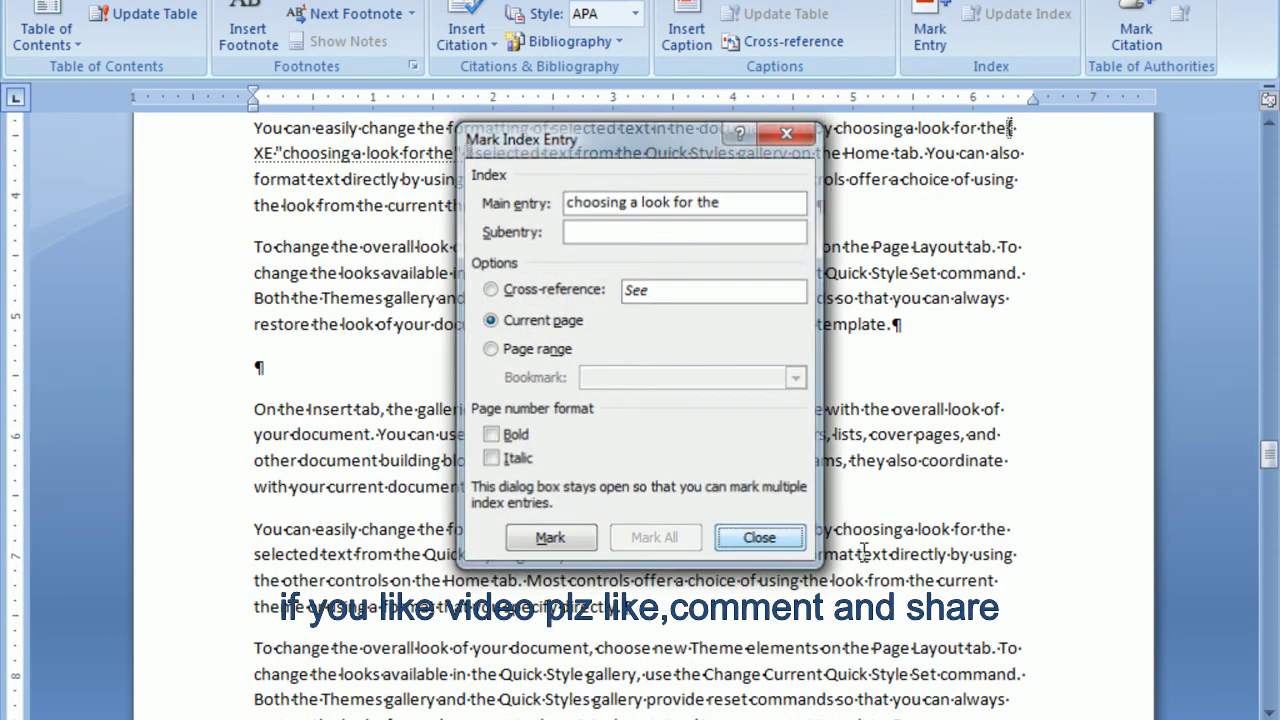
{"action": "left_click", "coordinate": [760, 538]}
{"action": "scroll", "coordinate": [1011, 471], "scroll_direction": "down", "scroll_amount": 15}
{"action": "scroll", "coordinate": [995, 498], "scroll_direction": "down", "scroll_amount": 8}
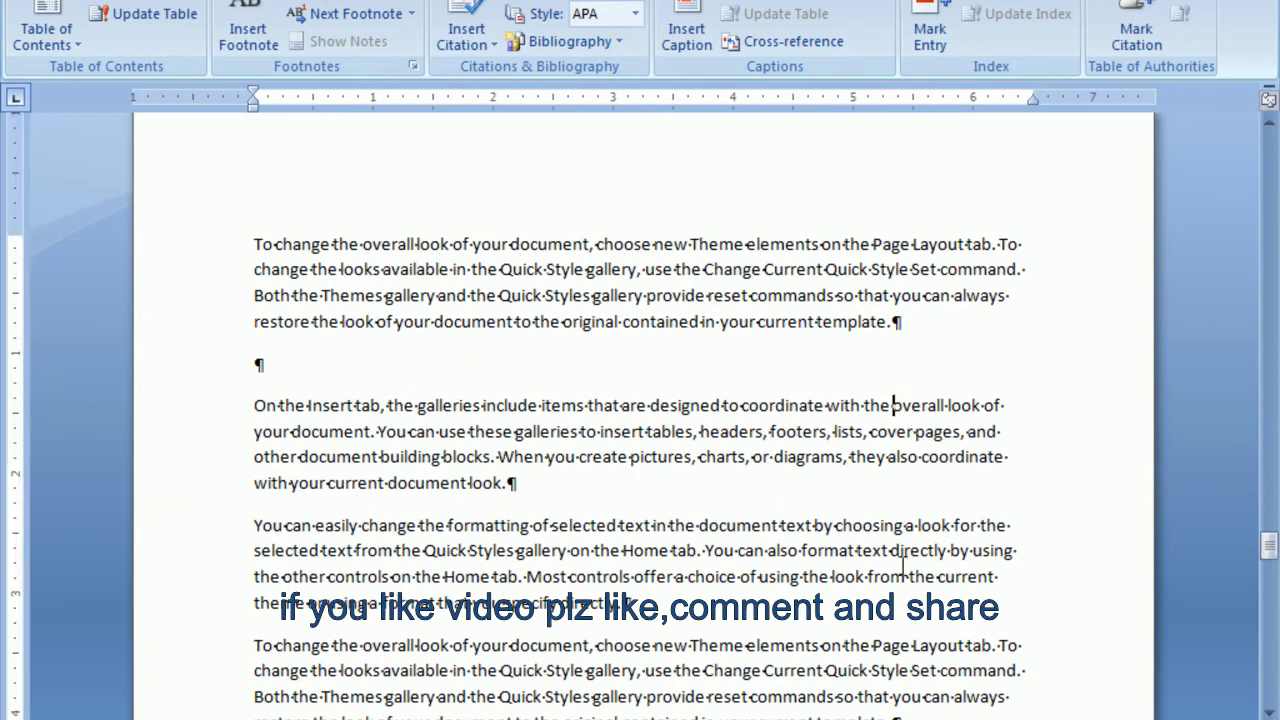
Mark 'from the current' and another 'Page Layout tab' occurrence as index entries.
{"action": "left_click_drag", "start_coordinate": [867, 577], "coordinate": [1037, 572]}
{"action": "left_click", "coordinate": [930, 20]}
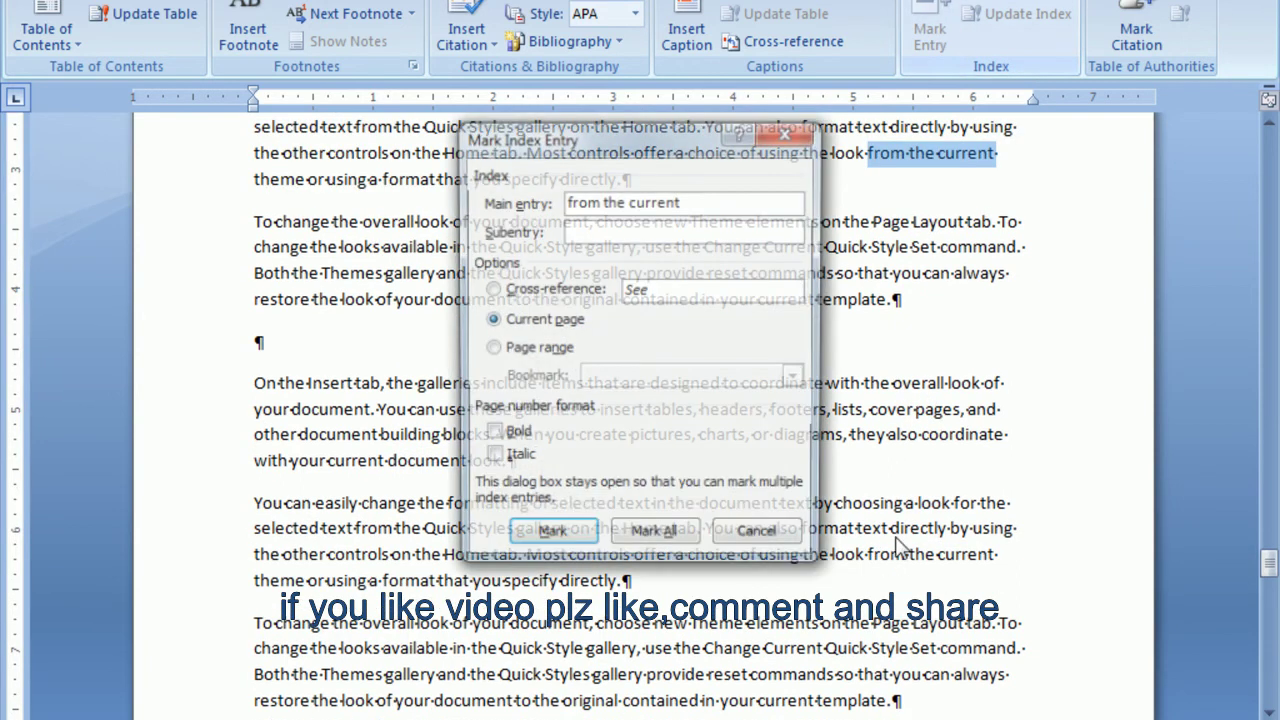
{"action": "left_click", "coordinate": [578, 537]}
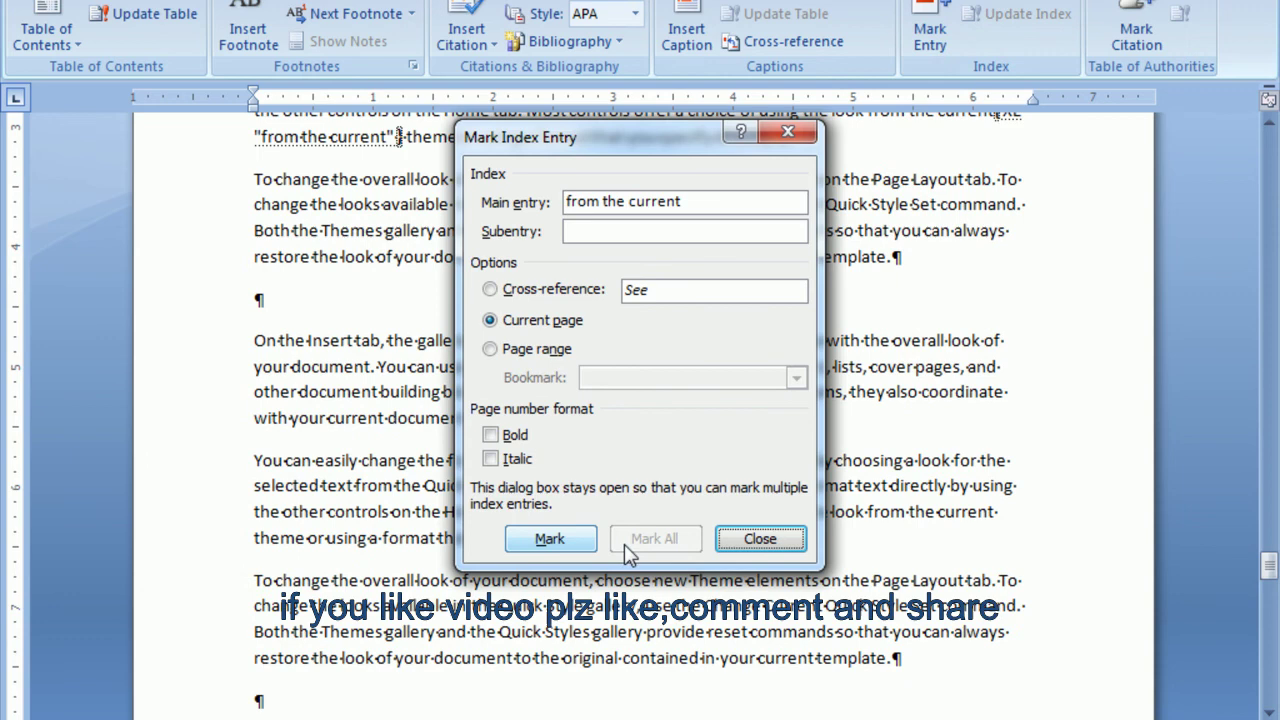
{"action": "left_click", "coordinate": [760, 539]}
{"action": "scroll", "coordinate": [987, 445], "scroll_direction": "down", "scroll_amount": 15}
{"action": "scroll", "coordinate": [987, 445], "scroll_direction": "down", "scroll_amount": 6}
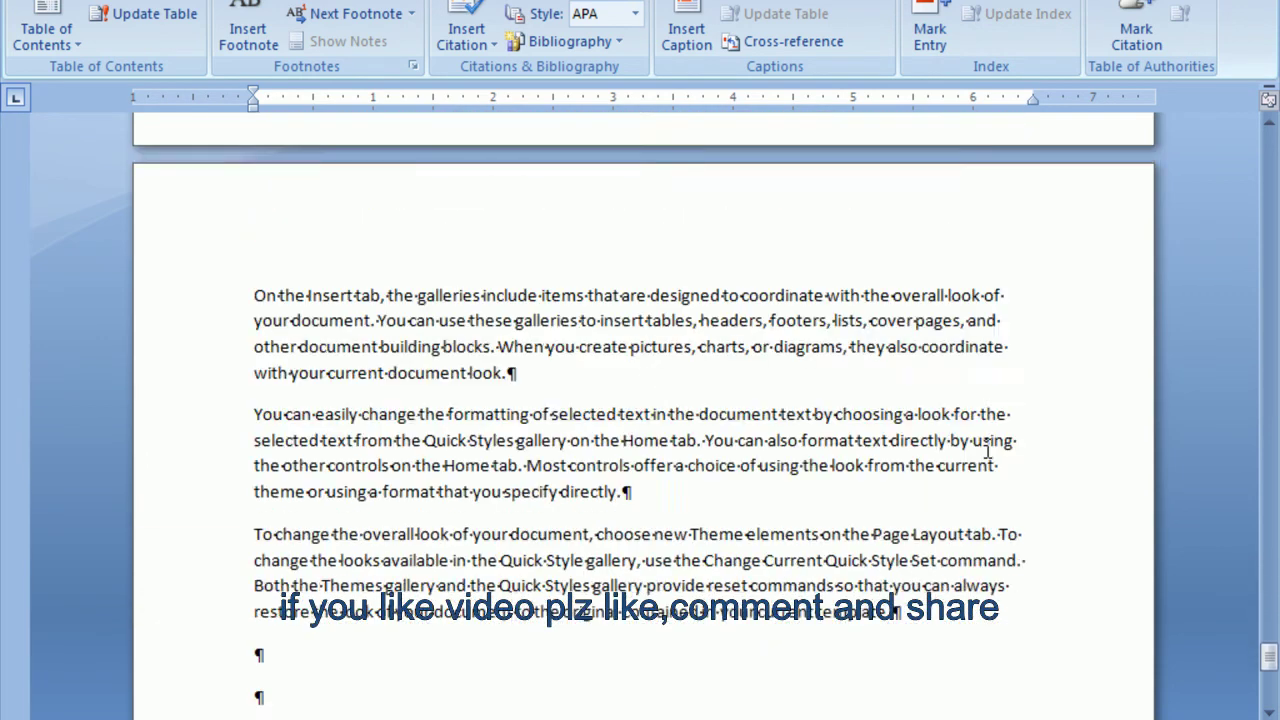
{"action": "scroll", "coordinate": [986, 455], "scroll_direction": "up", "scroll_amount": 3}
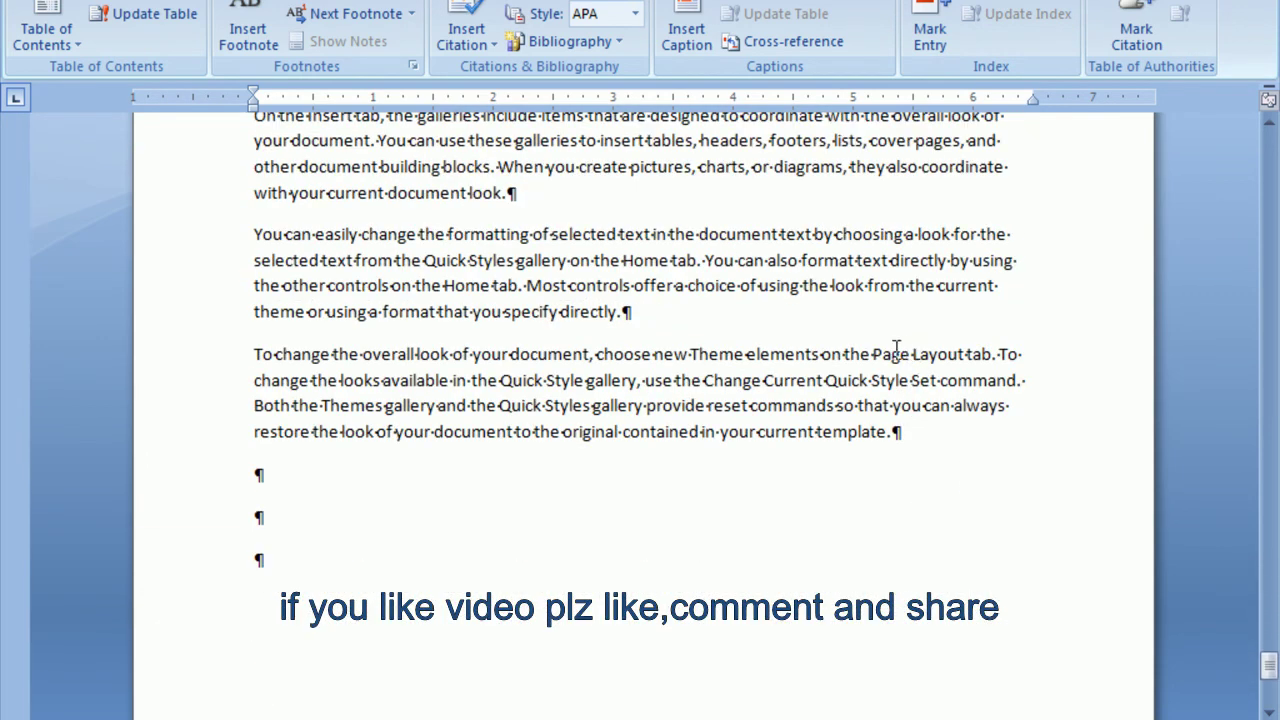
{"action": "left_click_drag", "start_coordinate": [880, 347], "coordinate": [978, 347]}
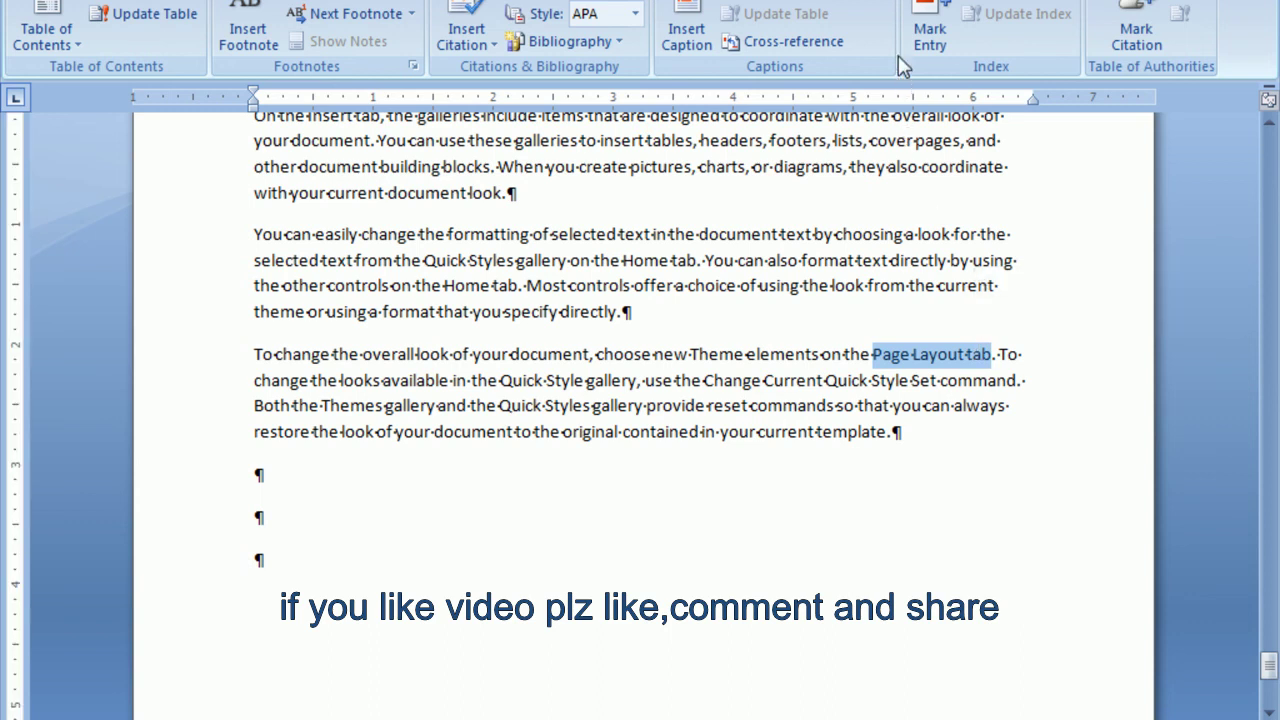
{"action": "left_click", "coordinate": [930, 30]}
{"action": "left_click", "coordinate": [559, 536]}
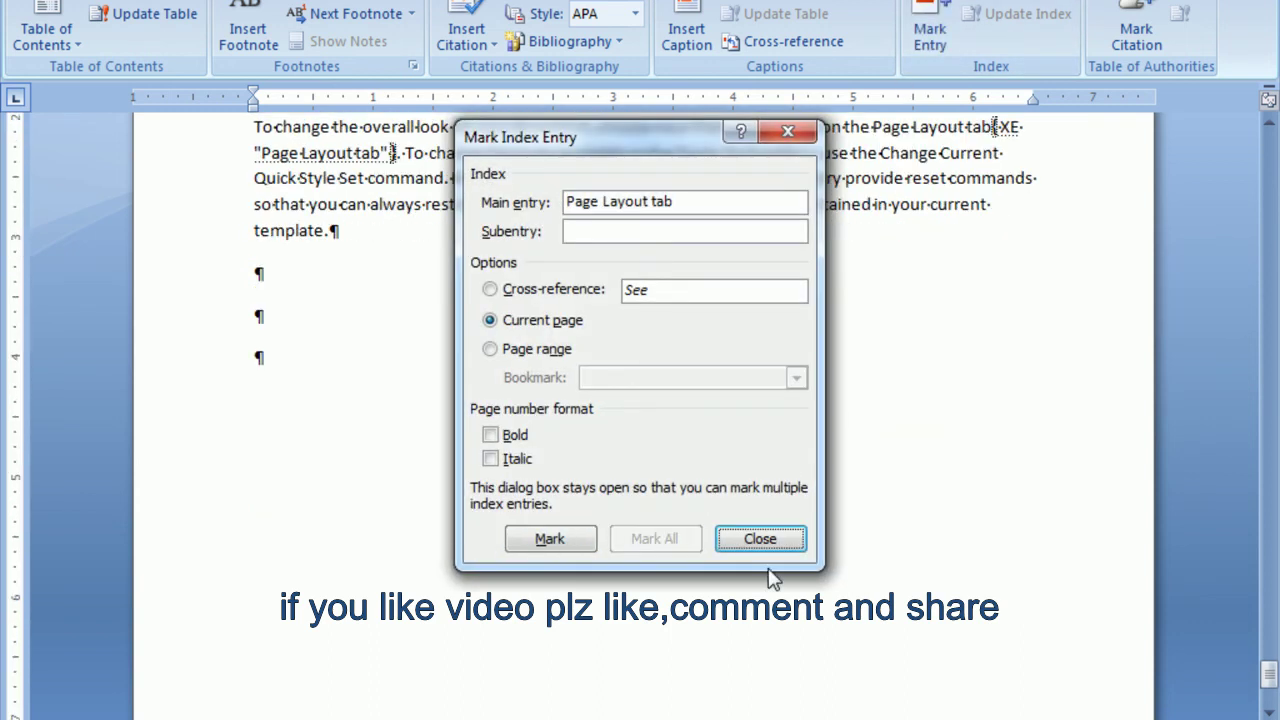
{"action": "left_click", "coordinate": [758, 539]}
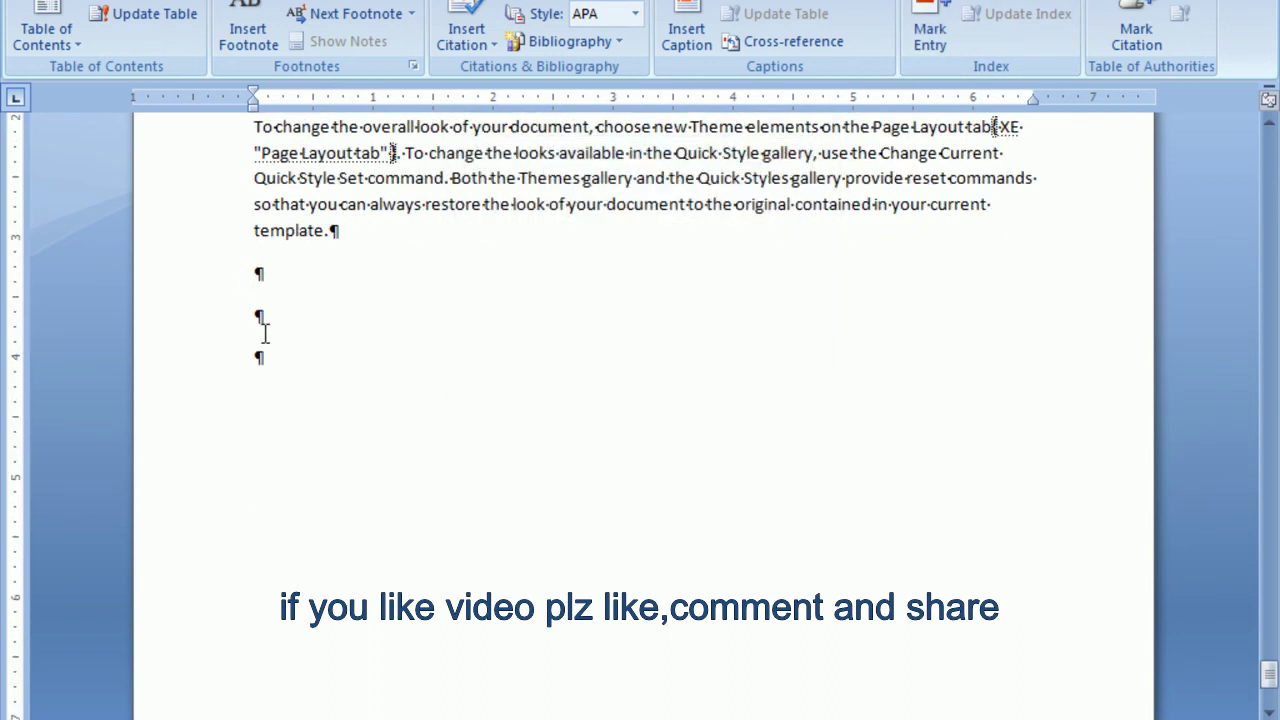
{"action": "scroll", "coordinate": [265, 334], "scroll_direction": "up", "scroll_amount": 3}
Hide formatting marks and place the cursor on the empty line after the last paragraph.
{"action": "left_click", "coordinate": [88, 0]}
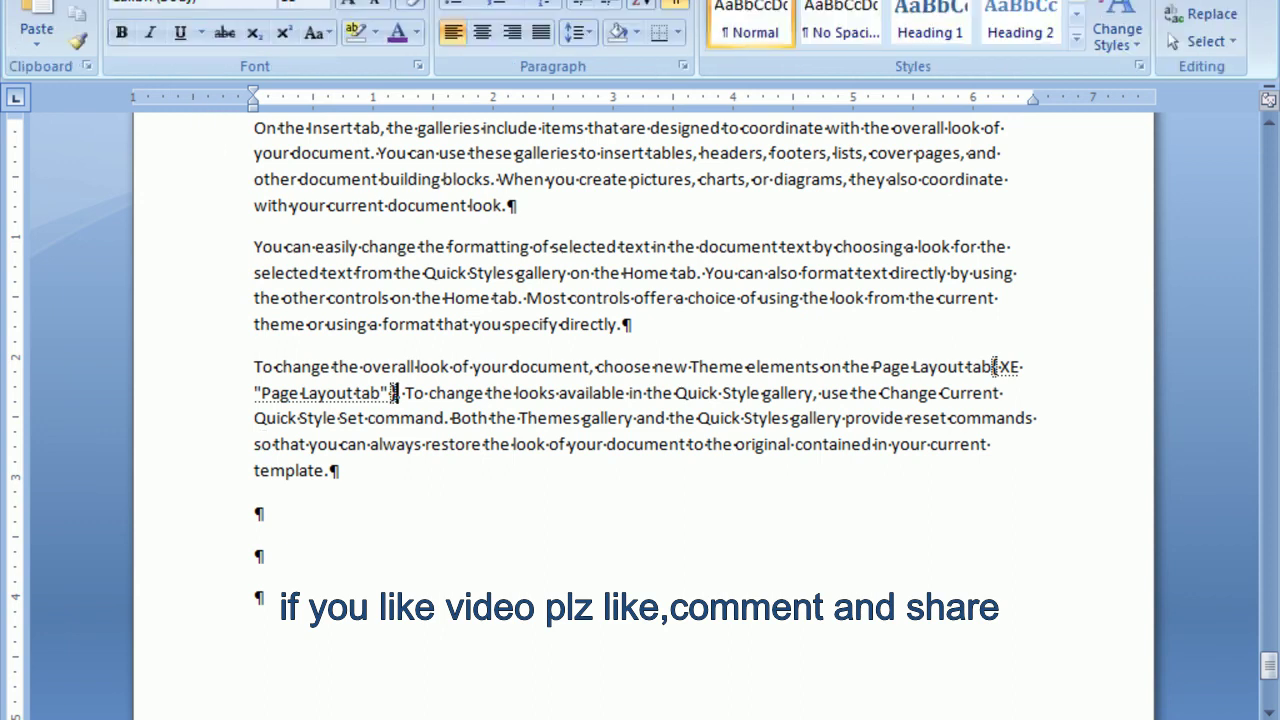
{"action": "left_click", "coordinate": [676, 3]}
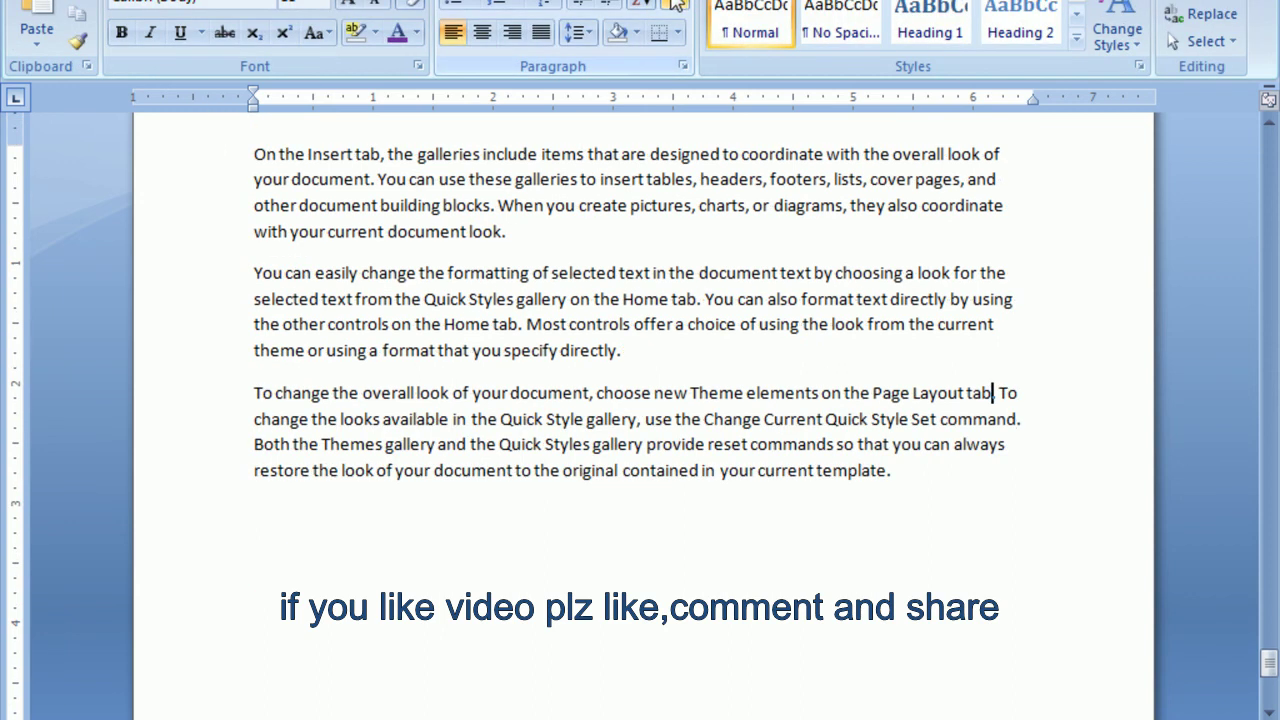
{"action": "left_click", "coordinate": [234, 526]}
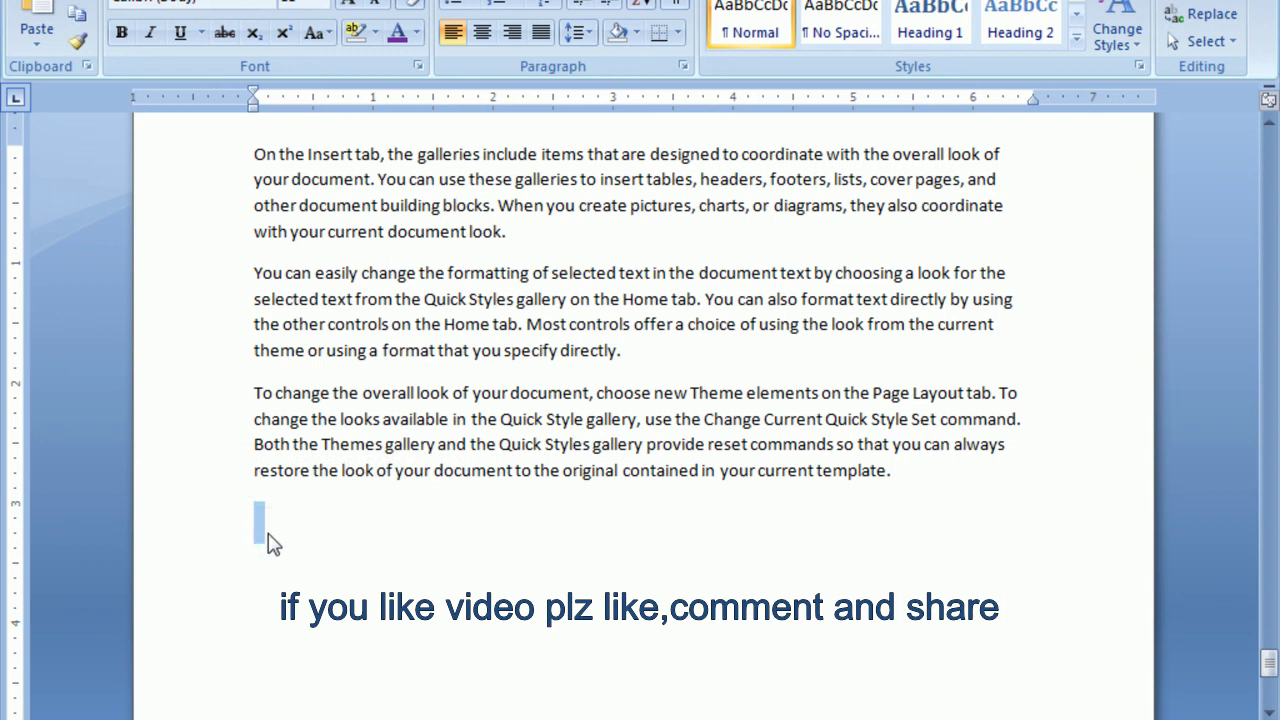
{"action": "left_click", "coordinate": [302, 581]}
Insert a two-column index of the marked entries at the cursor.
{"action": "left_click", "coordinate": [328, 0]}
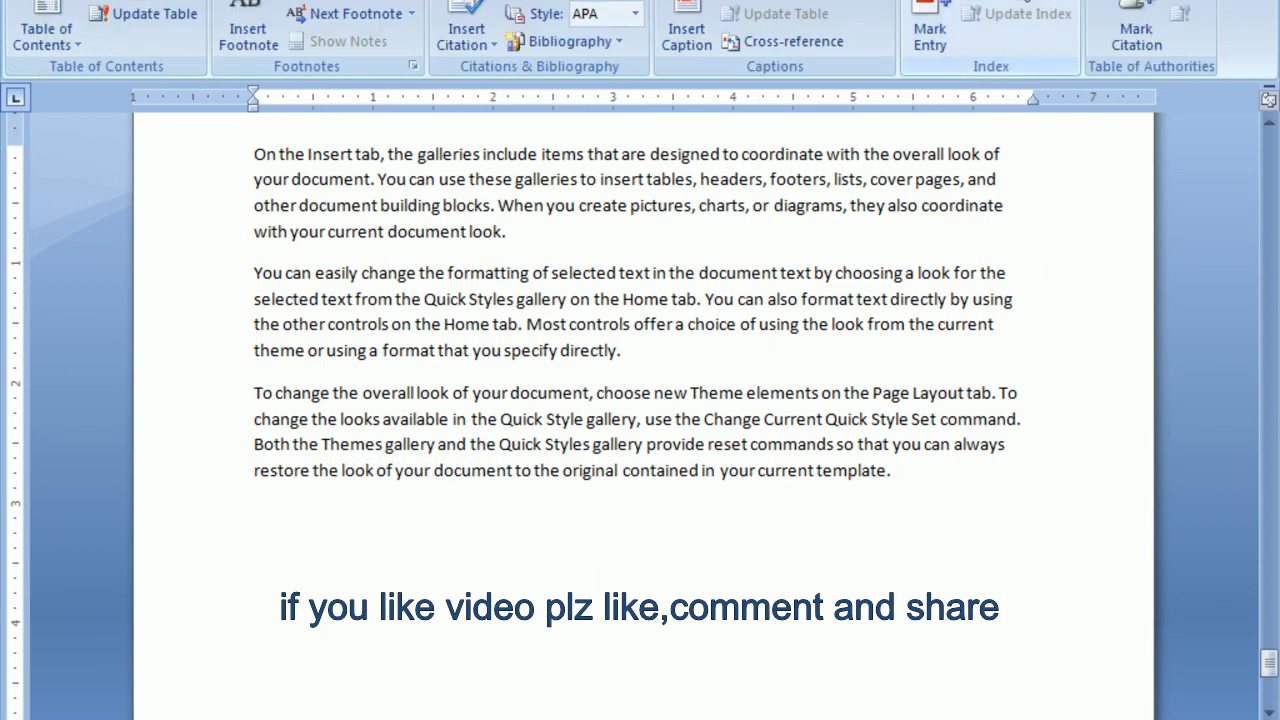
{"action": "left_click", "coordinate": [1010, 0]}
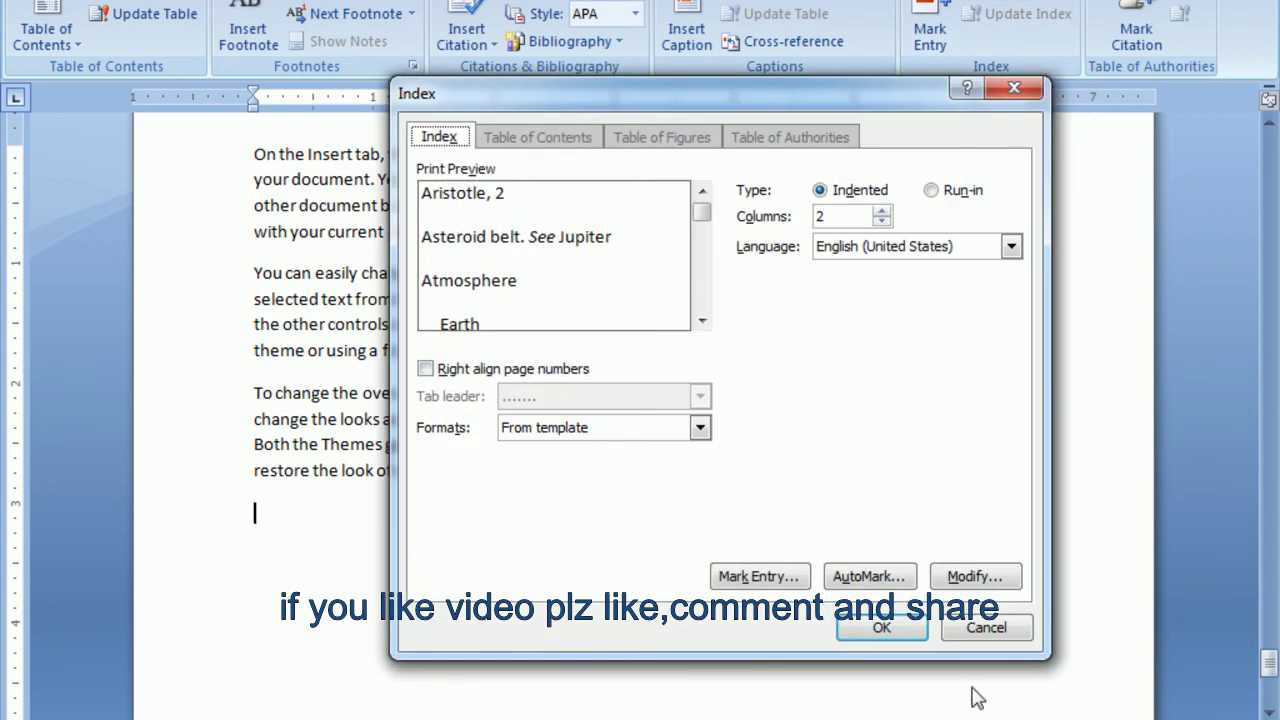
{"action": "left_click", "coordinate": [885, 632]}
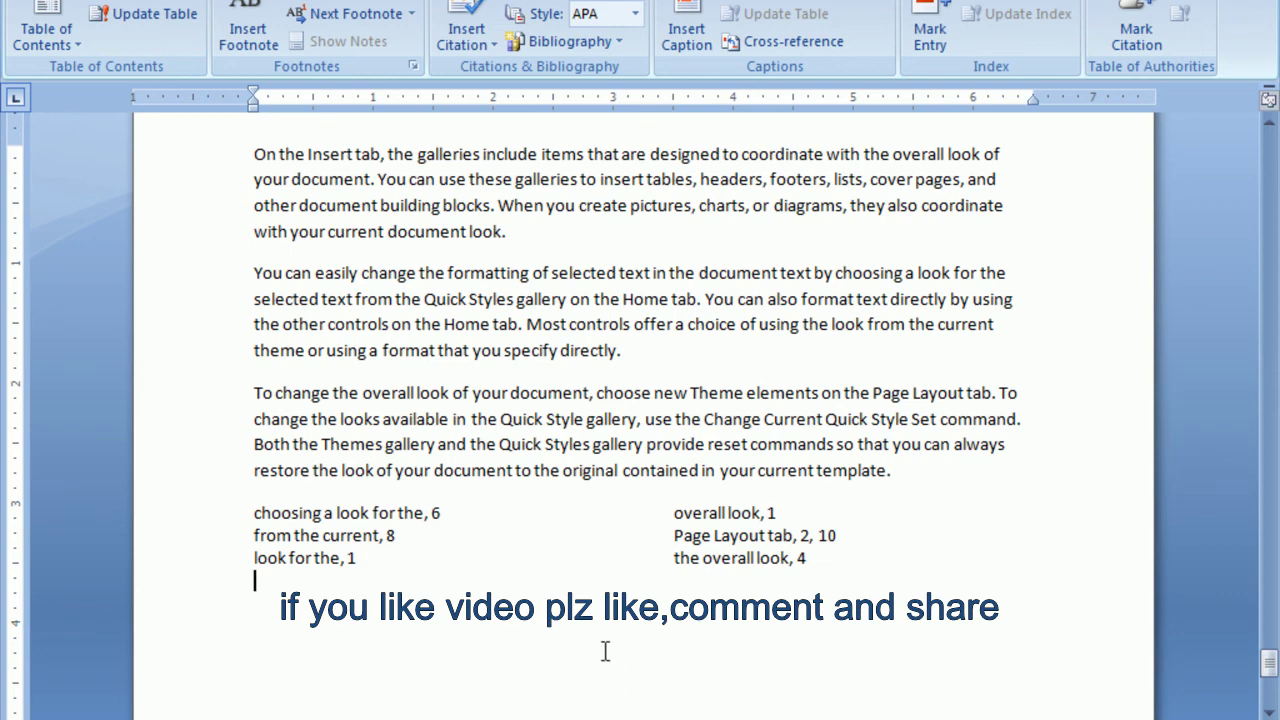
{"action": "scroll", "coordinate": [605, 651], "scroll_direction": "down", "scroll_amount": 8}
{"action": "scroll", "coordinate": [604, 636], "scroll_direction": "up", "scroll_amount": 10}
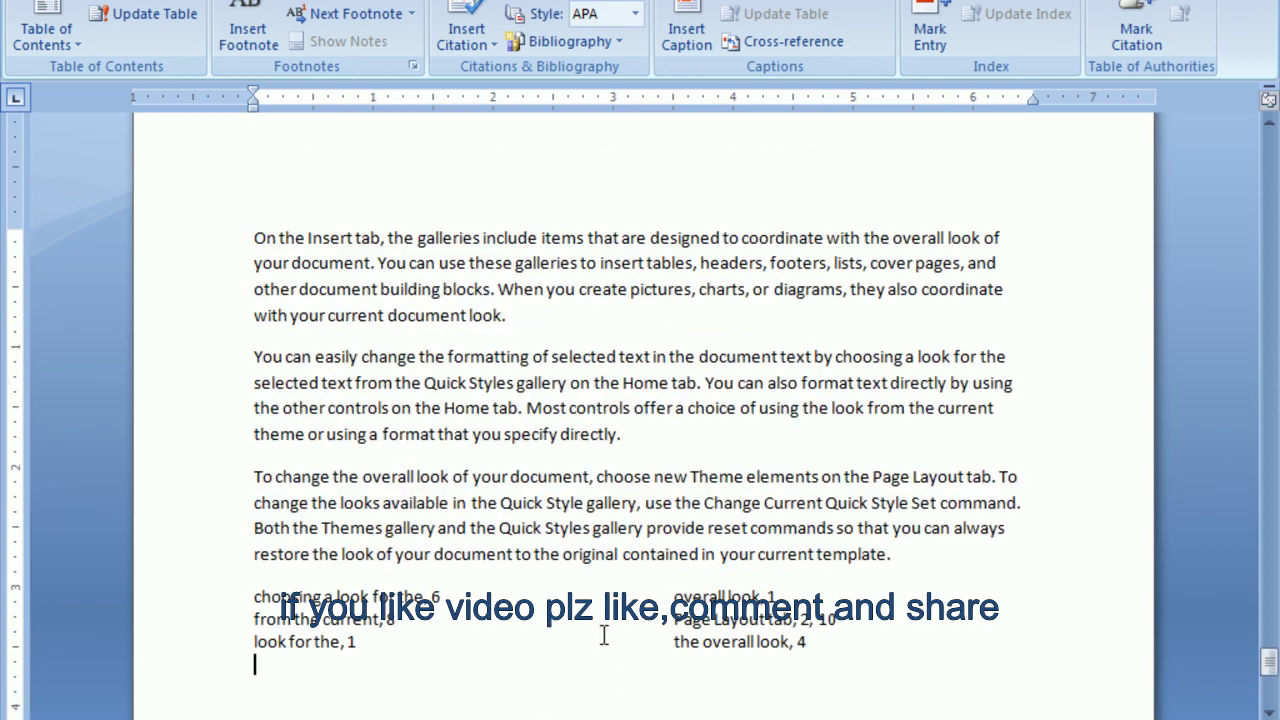
{"action": "scroll", "coordinate": [604, 636], "scroll_direction": "up", "scroll_amount": 10}
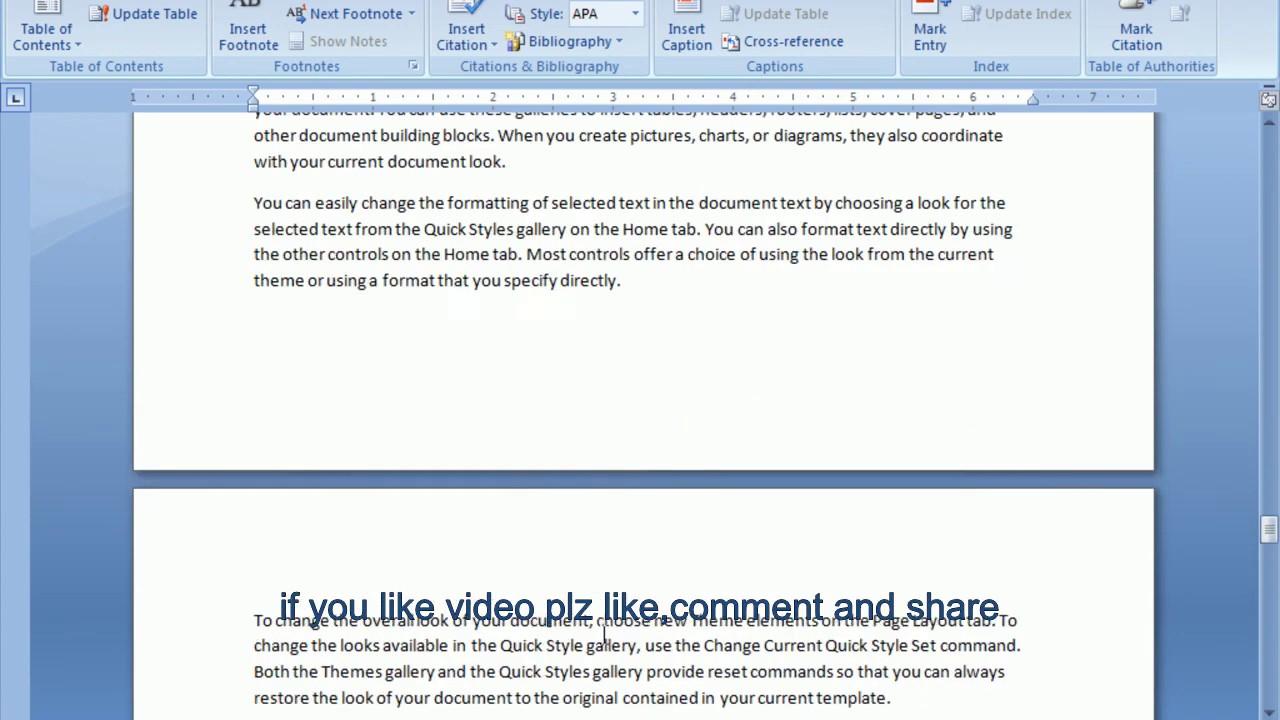
{"action": "scroll", "coordinate": [604, 636], "scroll_direction": "up", "scroll_amount": 10}
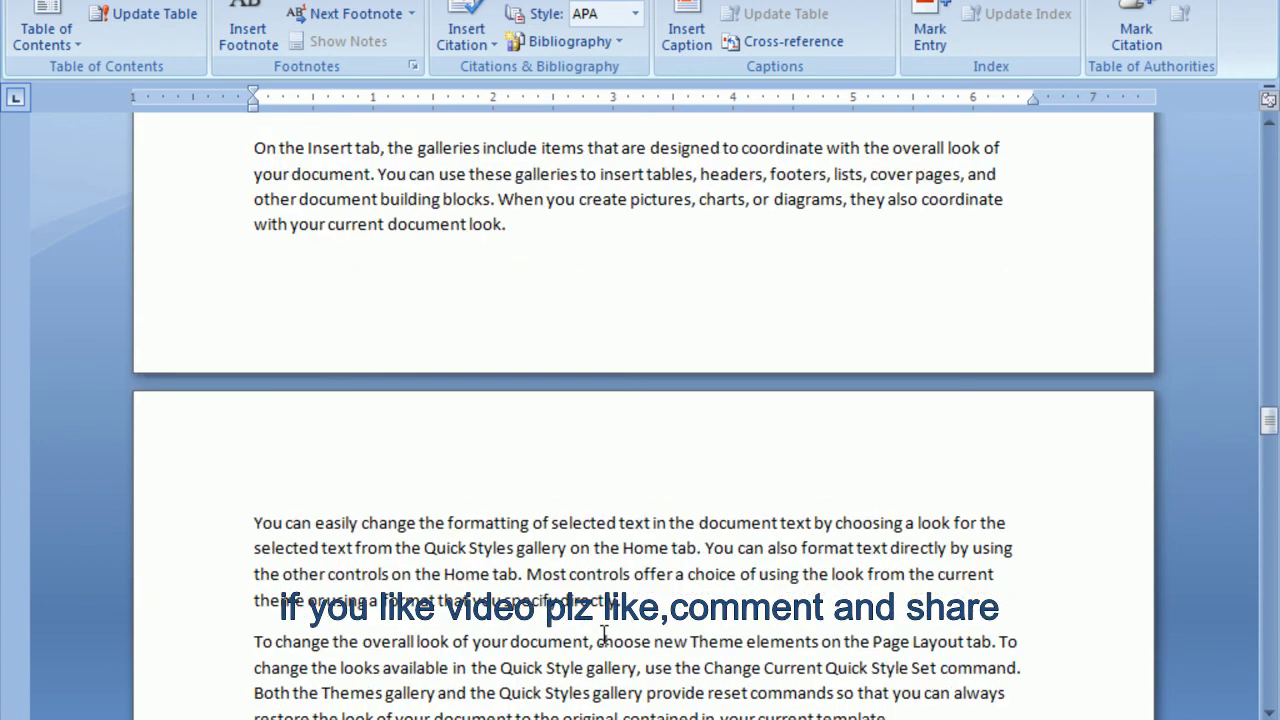